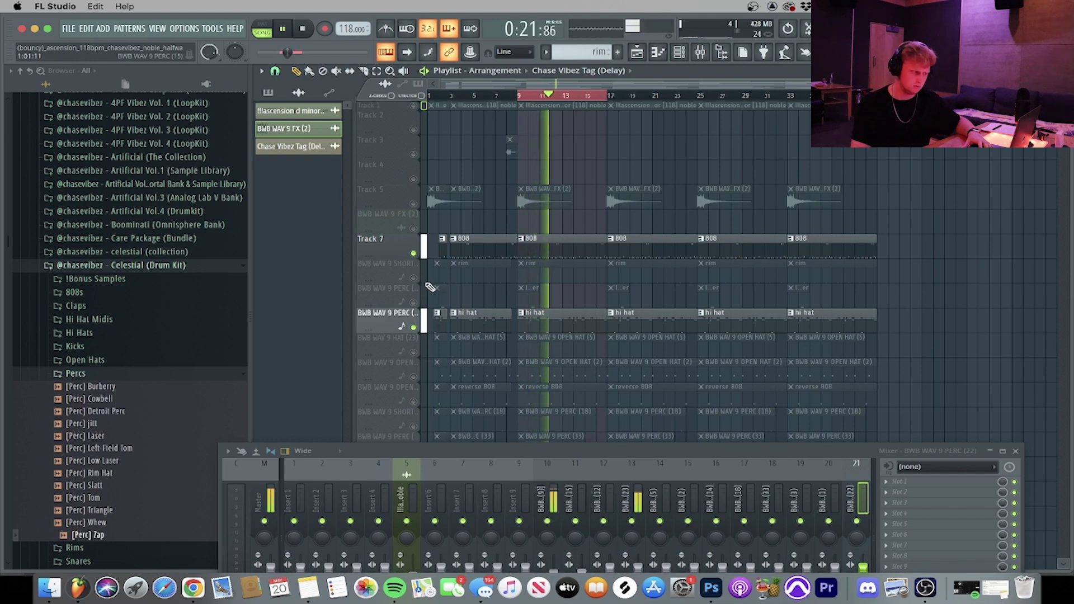
Unmute the rim track so it plays with the 808 and hi hat tracks, and stop playback
click(413, 278)
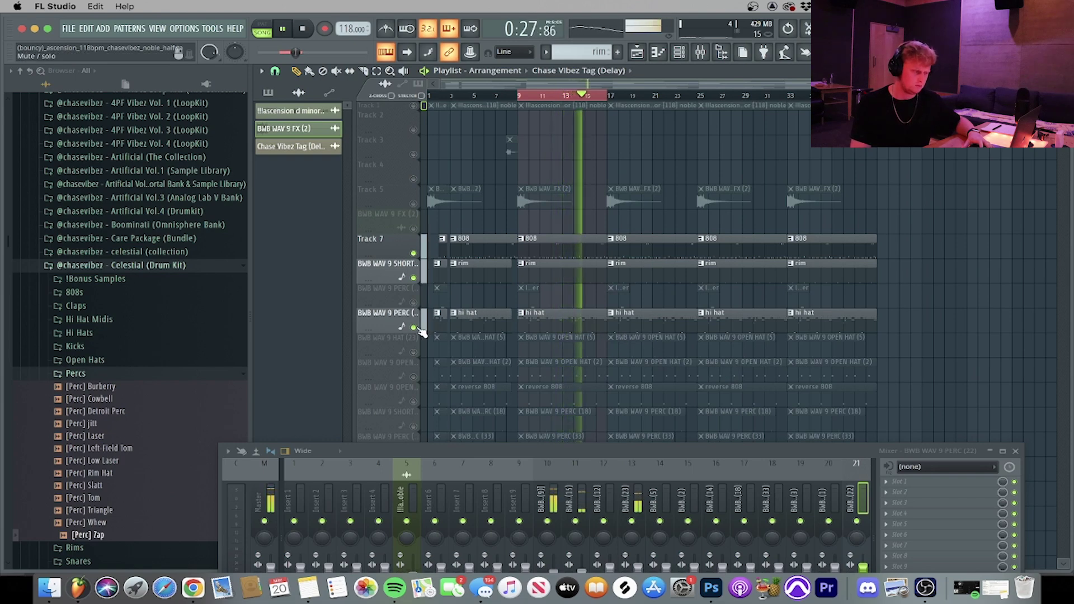
key(space)
Open the hi hat pattern in the piano roll with the mixer closed, select the roll before bar 3 and play the pattern
double_click(569, 315)
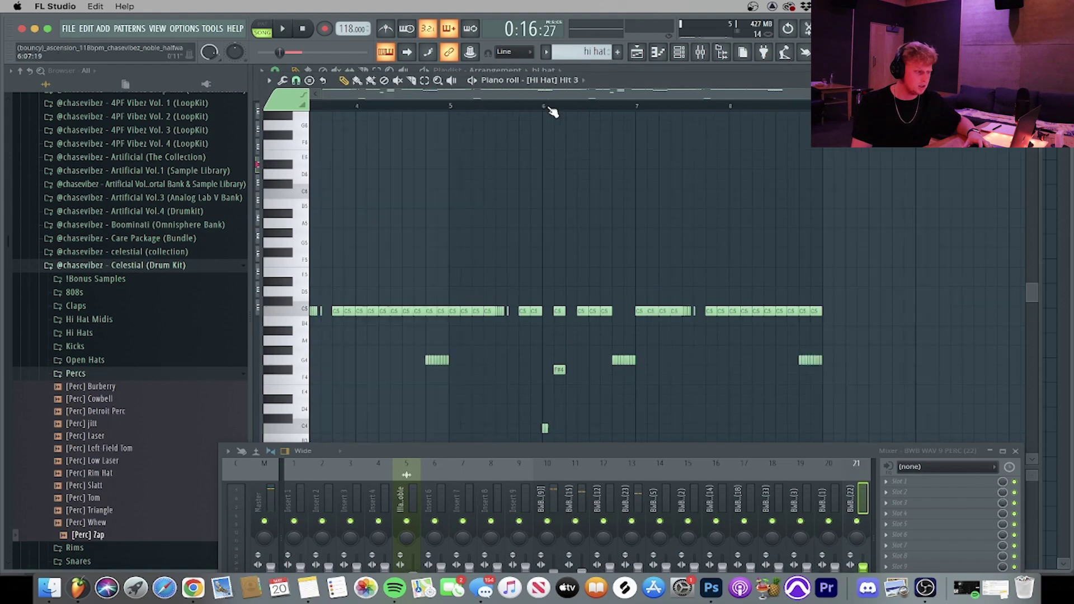
click(1016, 451)
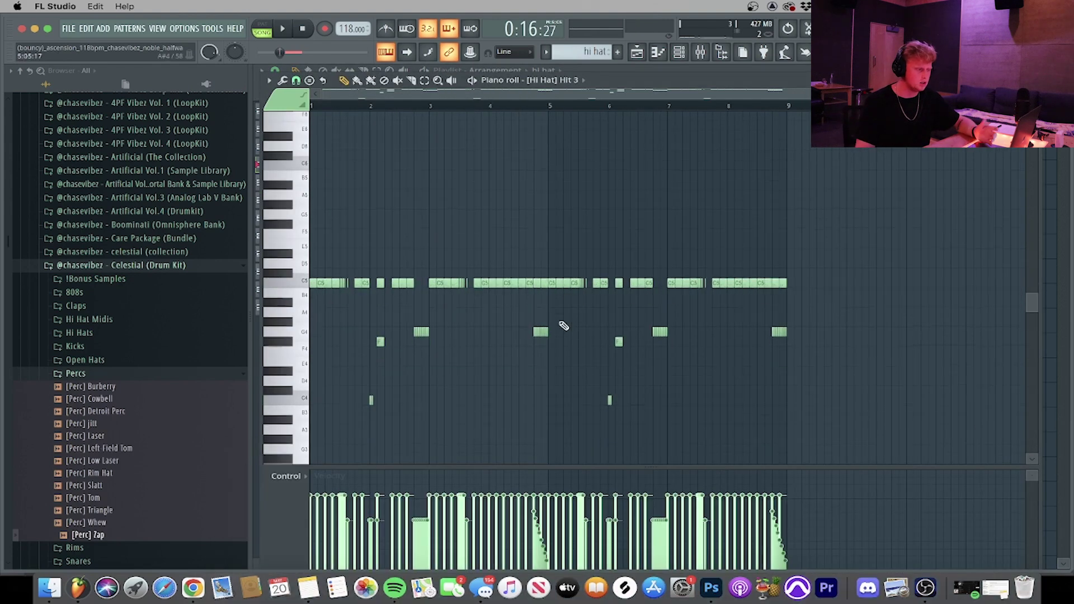
drag(457, 344, 405, 330)
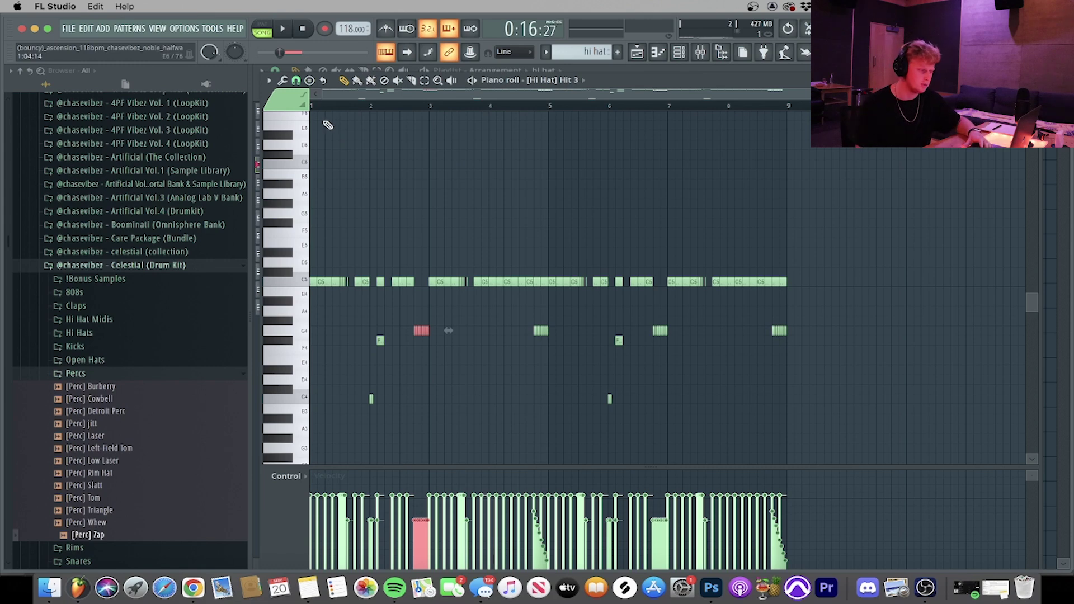
scroll(330, 115, up, 2)
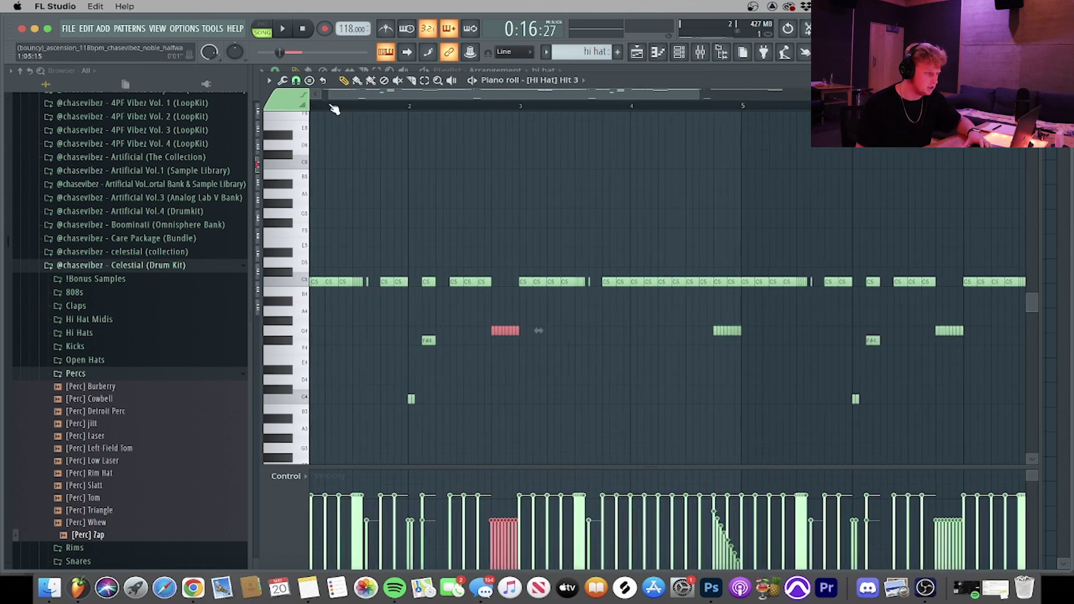
key(space)
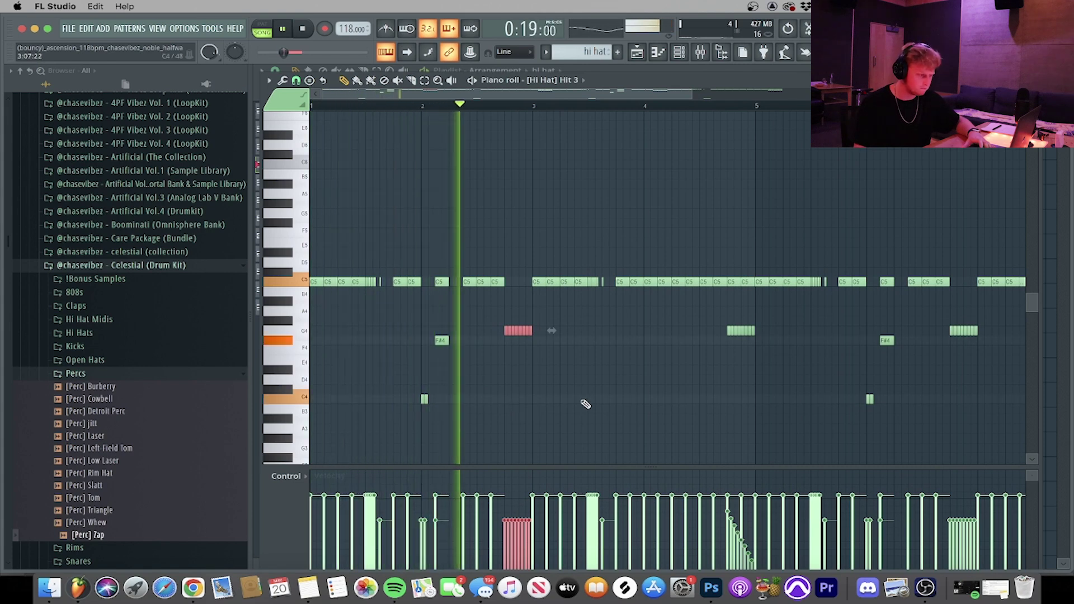
Open the 808 pattern from the playlist in the piano roll, play it through, and return to the playlist
click(635, 53)
key(space)
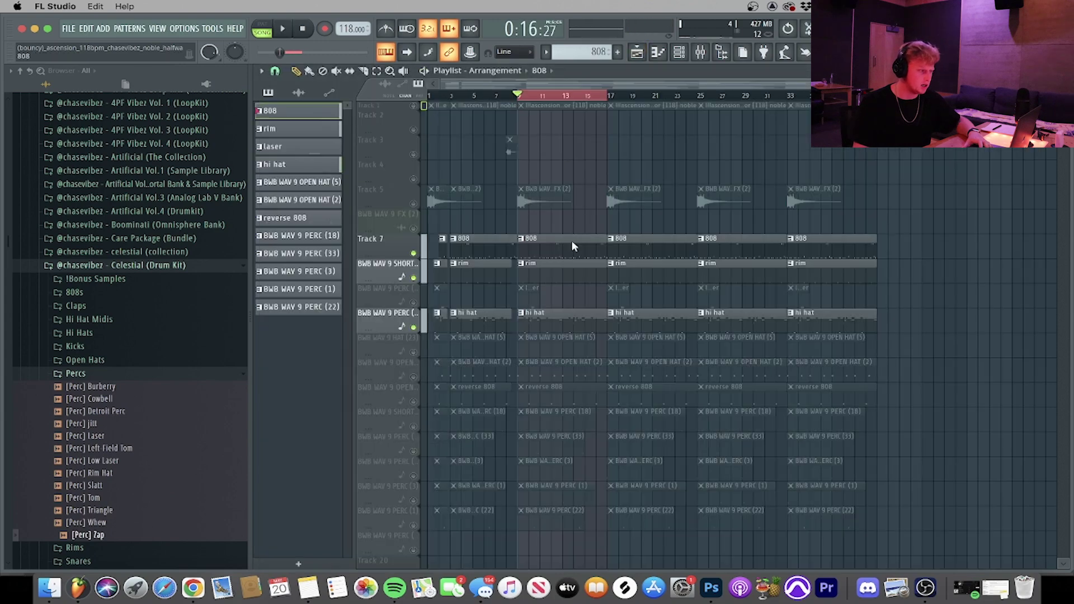
double_click(572, 246)
key(space)
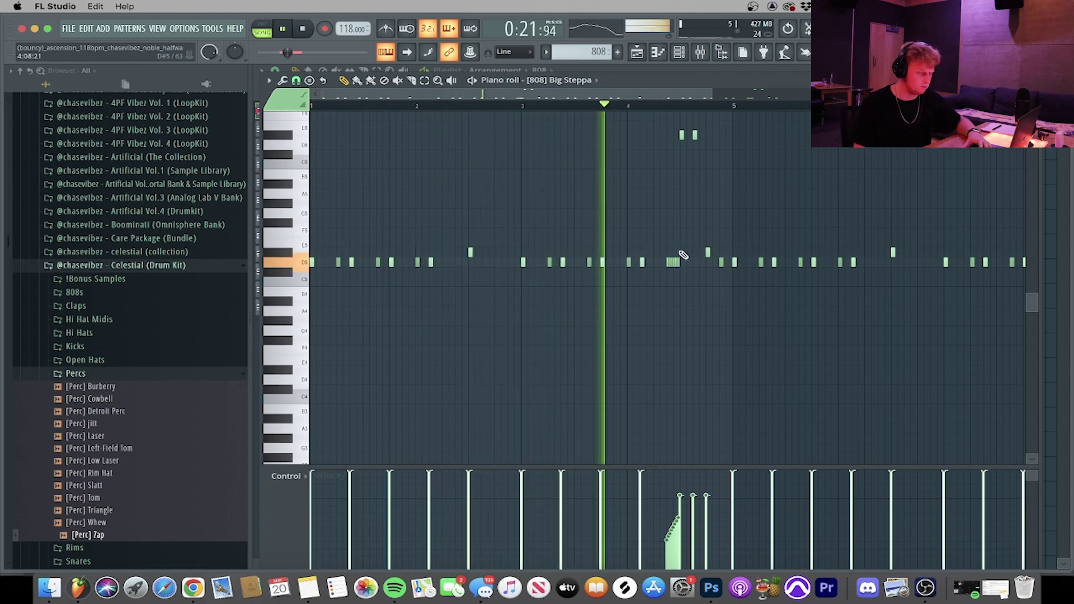
scroll(724, 112, down, 2)
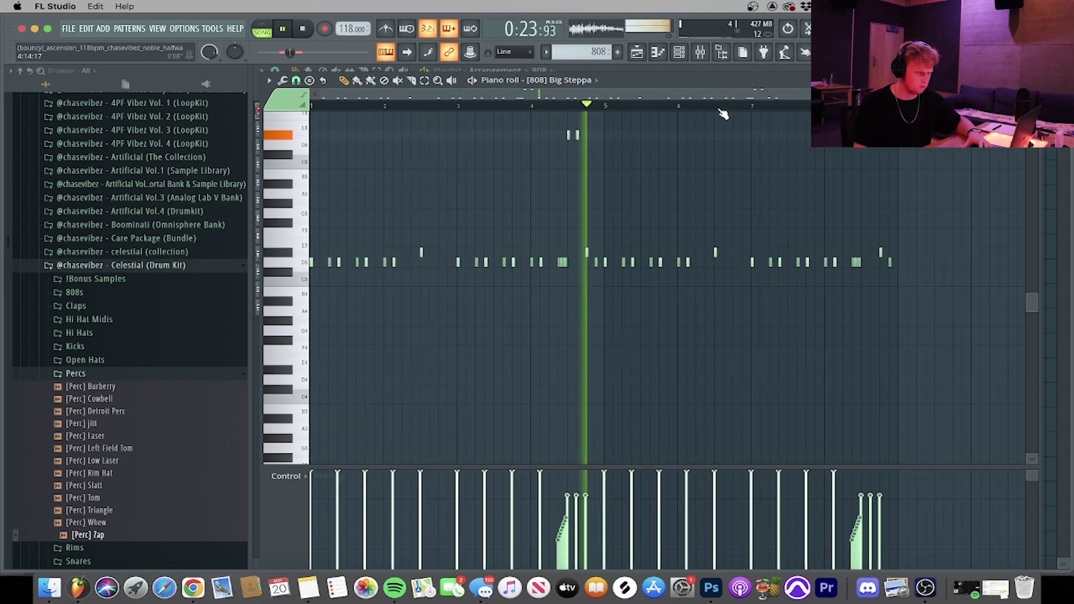
click(636, 52)
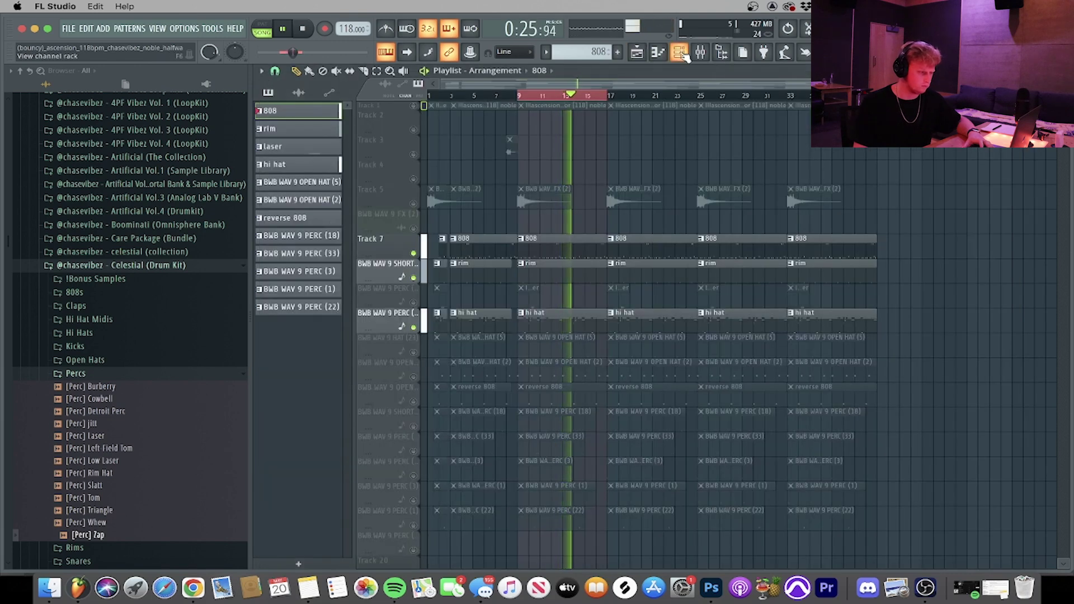
click(683, 55)
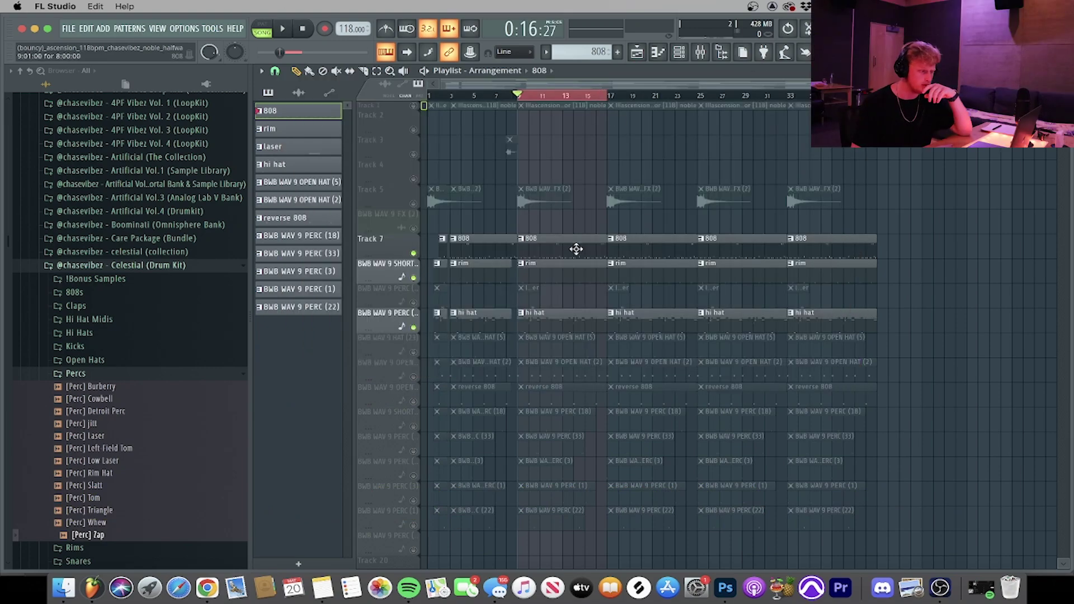
Try the 808 pattern without the two D5 lead-in notes in bar 1 by deleting them, playing it and undoing the deletion
double_click(576, 249)
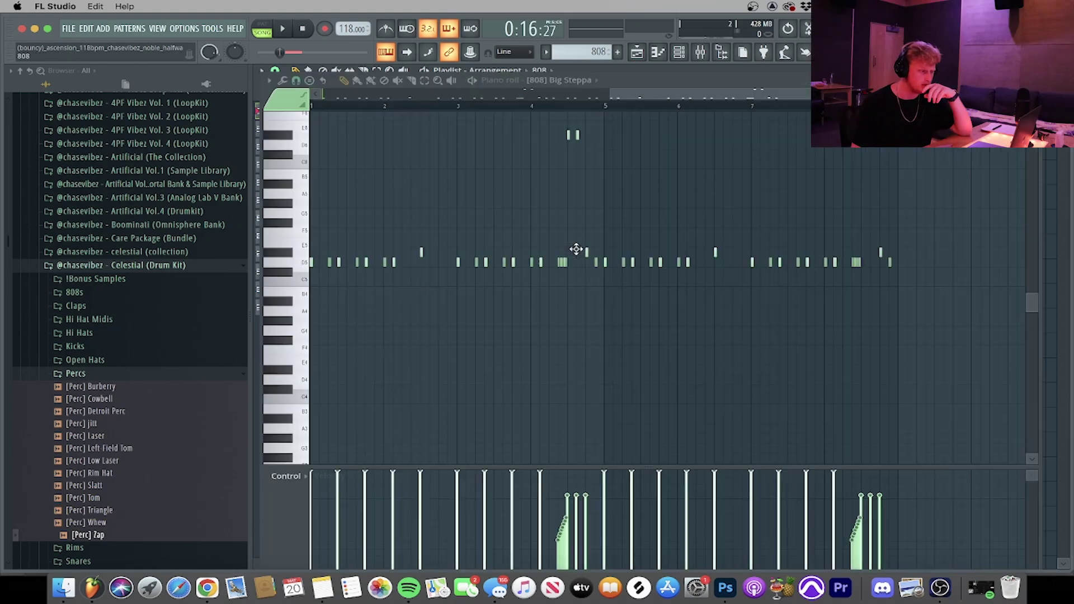
scroll(359, 96, up, 4)
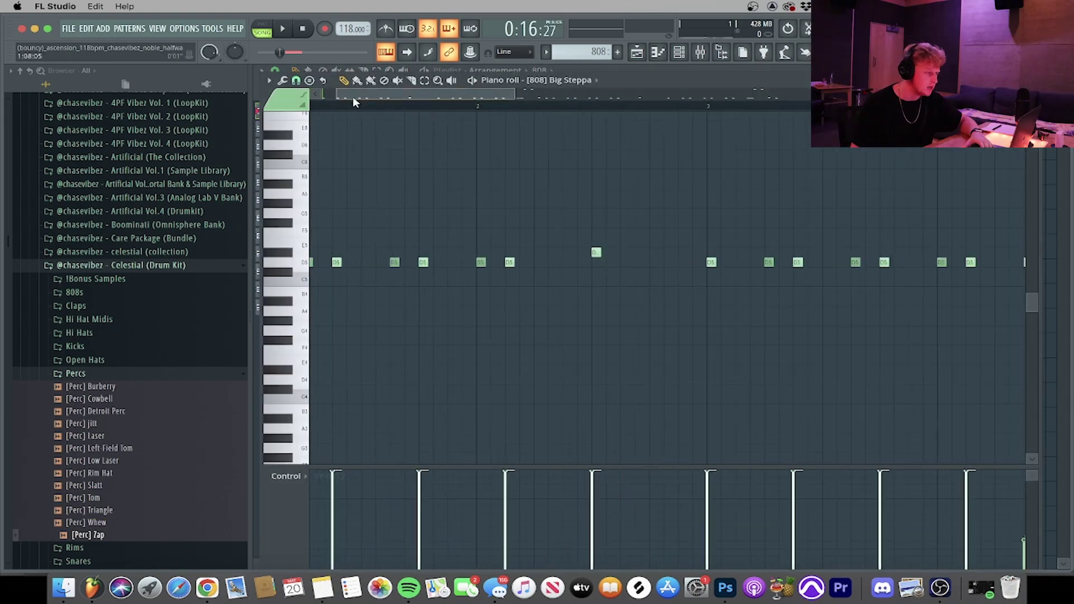
drag(360, 96, 342, 96)
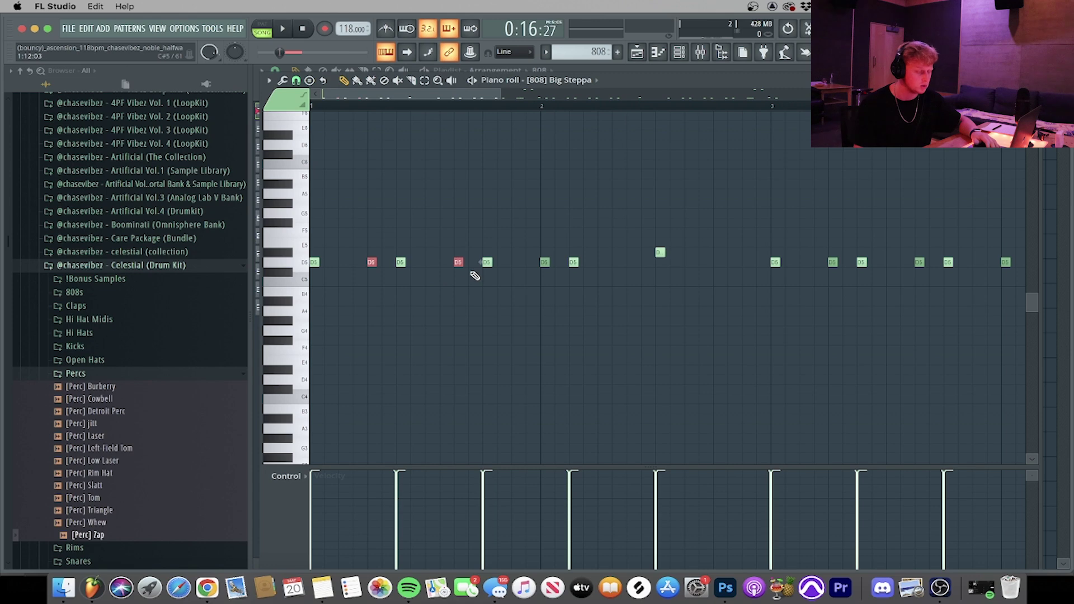
key(space)
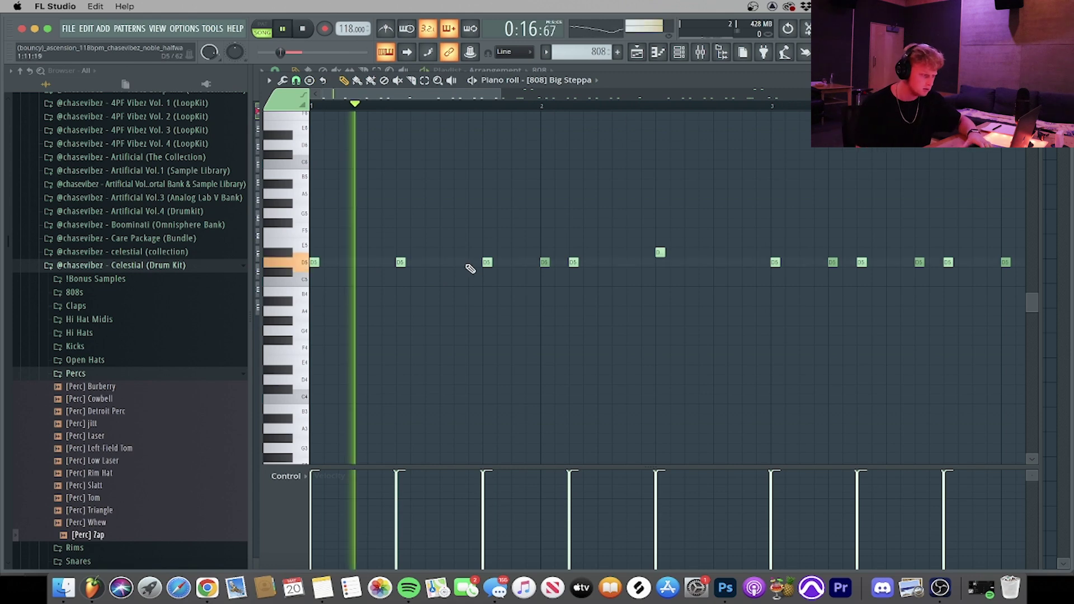
key(space)
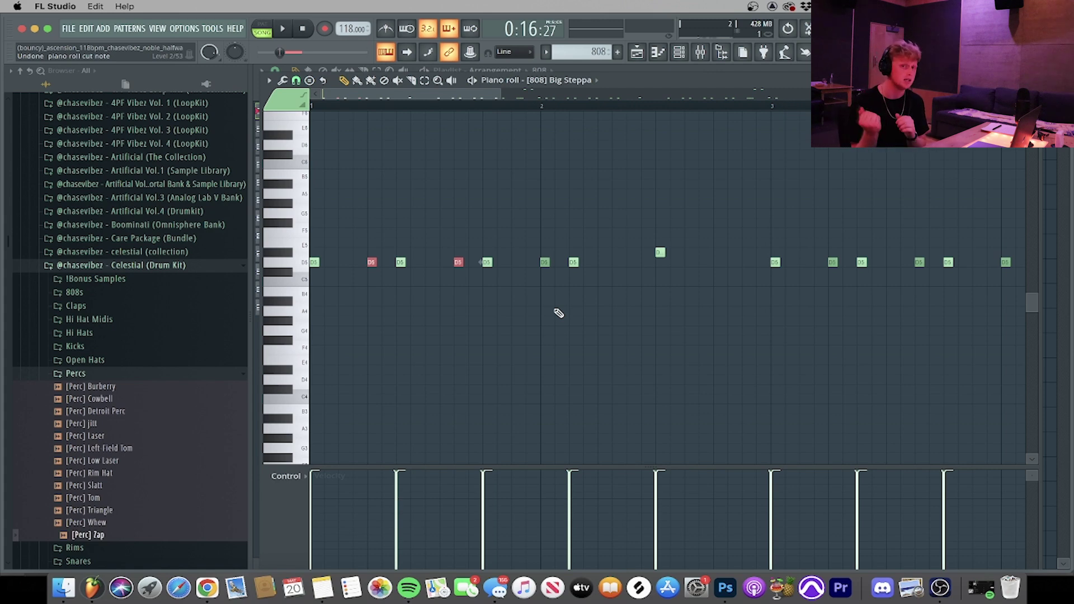
Play the opening bars of the 808 pattern with the two D5 lead-in notes in place
key(space)
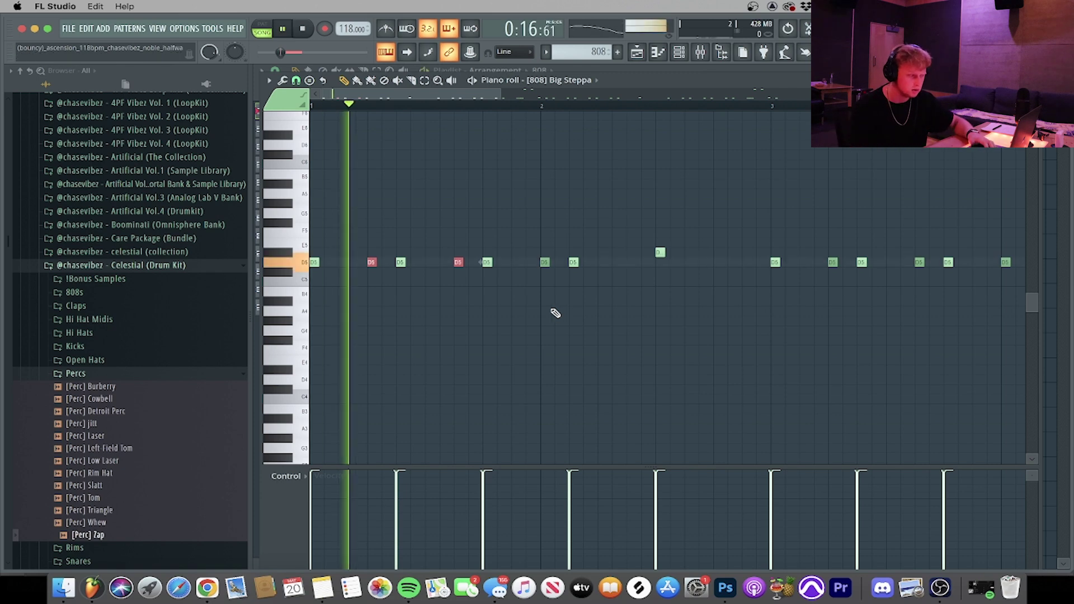
key(space)
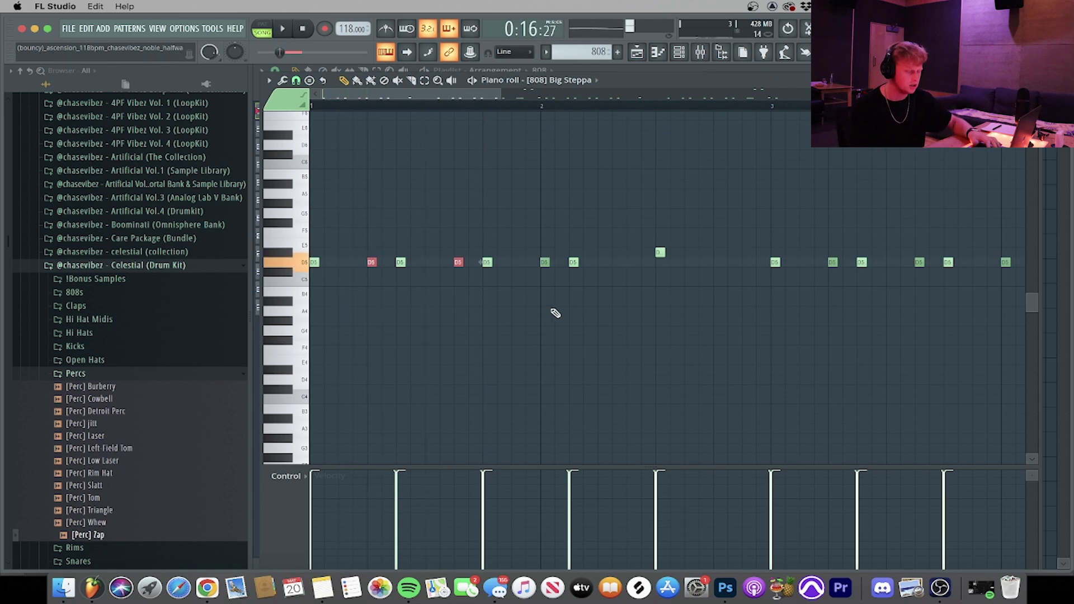
key(space)
key(space)
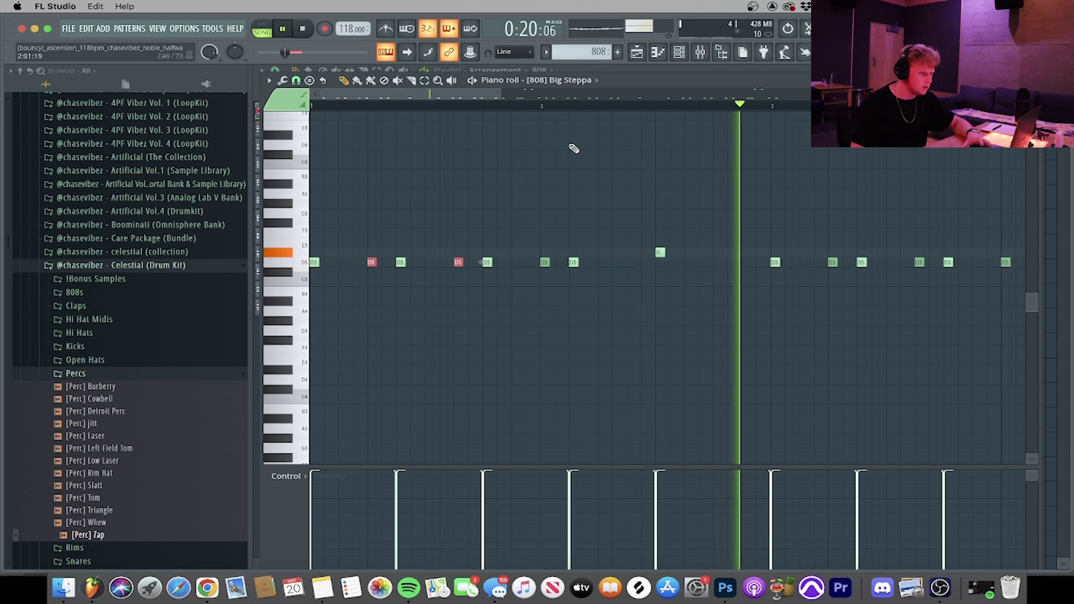
key(space)
Select the E5 and D5 notes ending bar 4 of the 808 pattern and play the fill from the start of that bar
scroll(616, 104, down, 5)
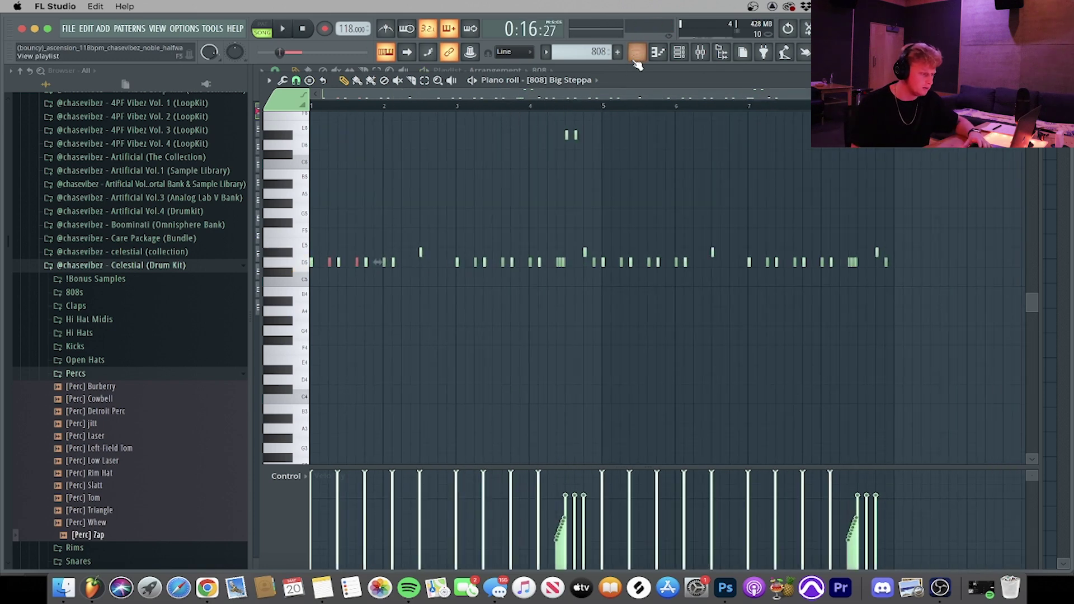
scroll(552, 110, up, 5)
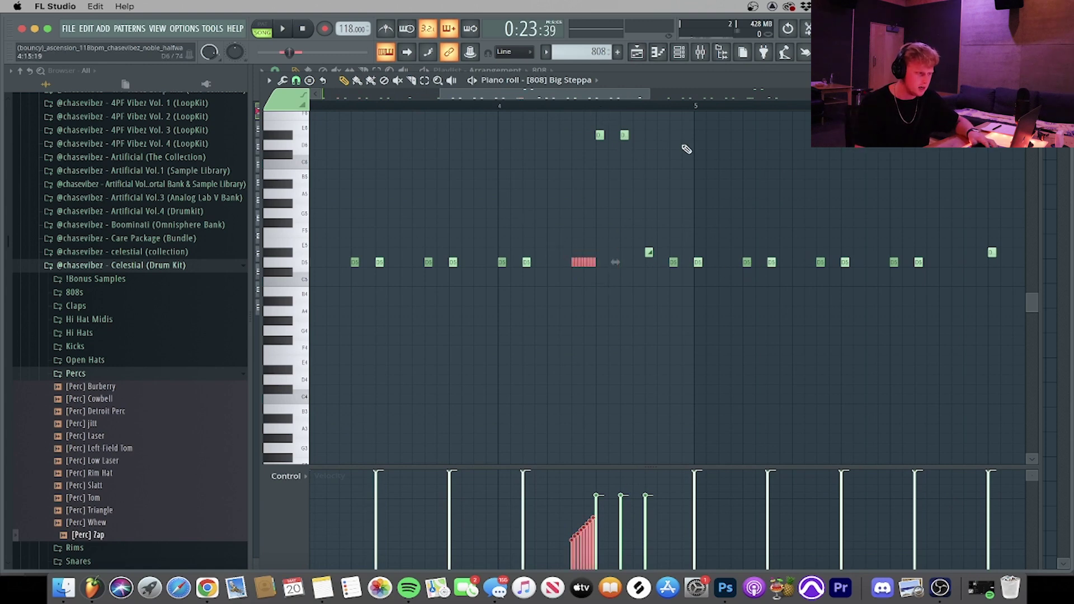
drag(687, 149, 501, 120)
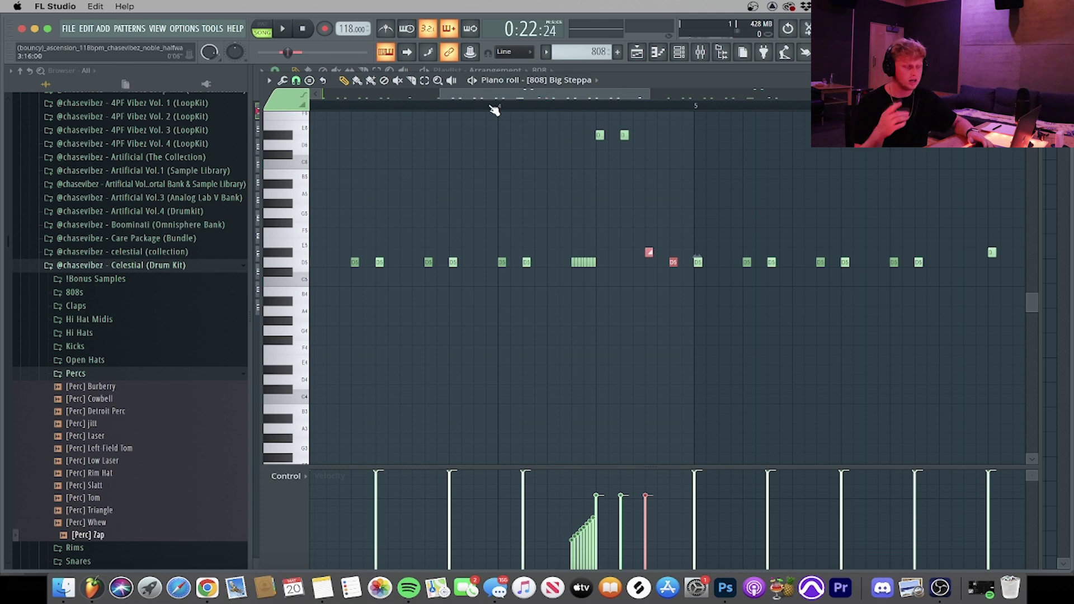
key(space)
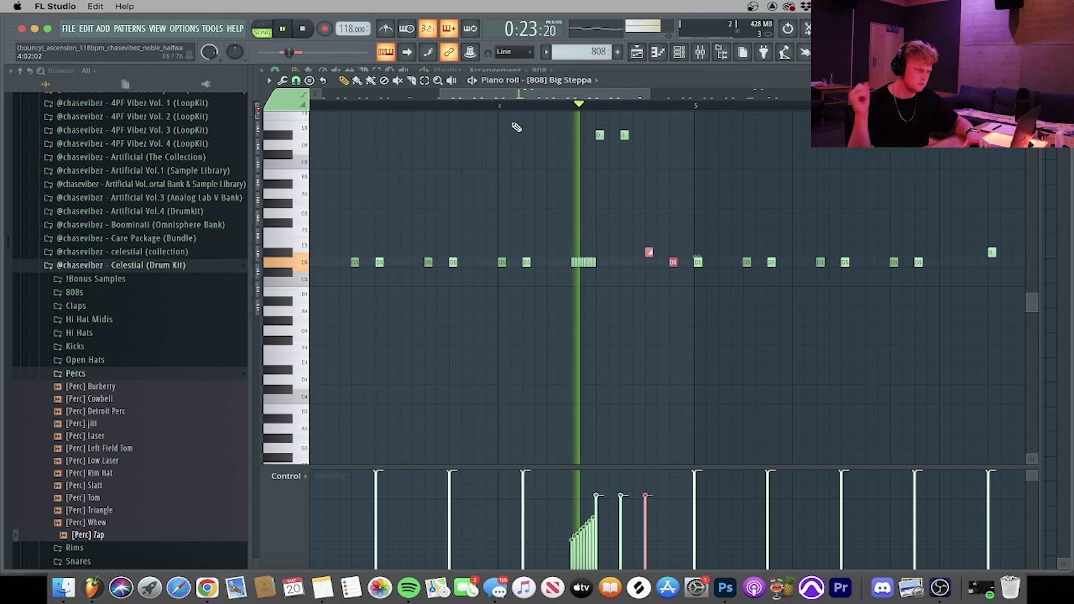
key(space)
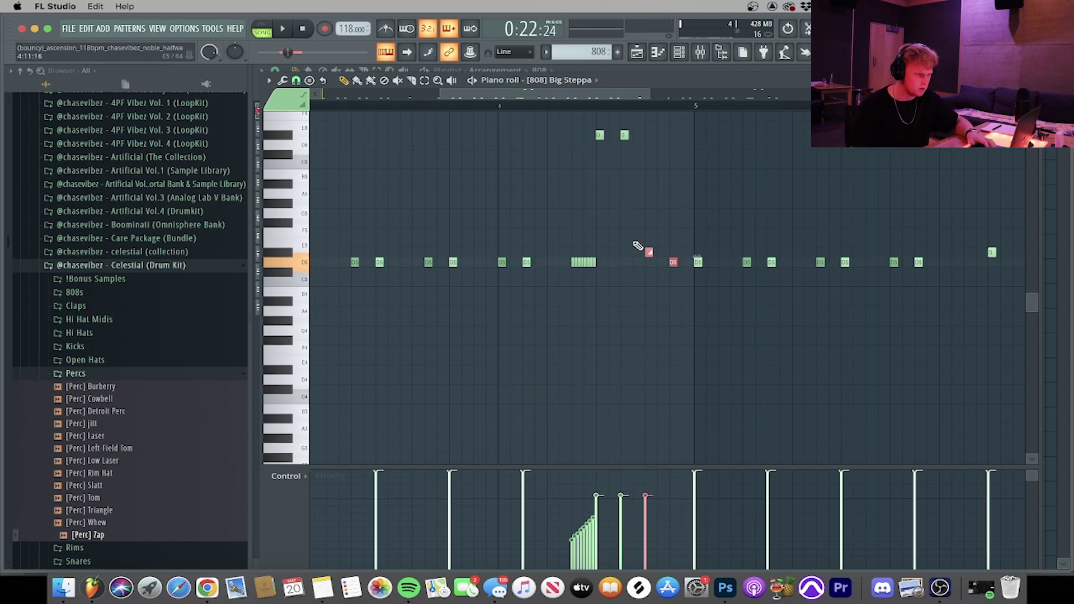
Try the bar 4 808 fill notes at full velocity, undo the change, and play the fill at its original velocities for comparison
drag(680, 281, 523, 112)
drag(693, 327, 569, 133)
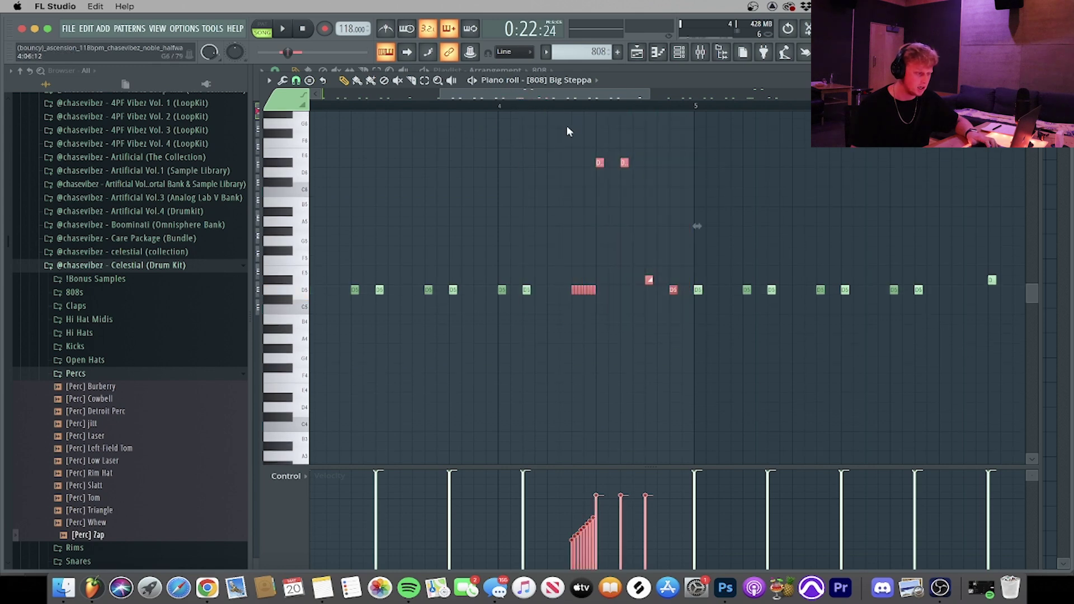
scroll(633, 243, up, 5)
key(space)
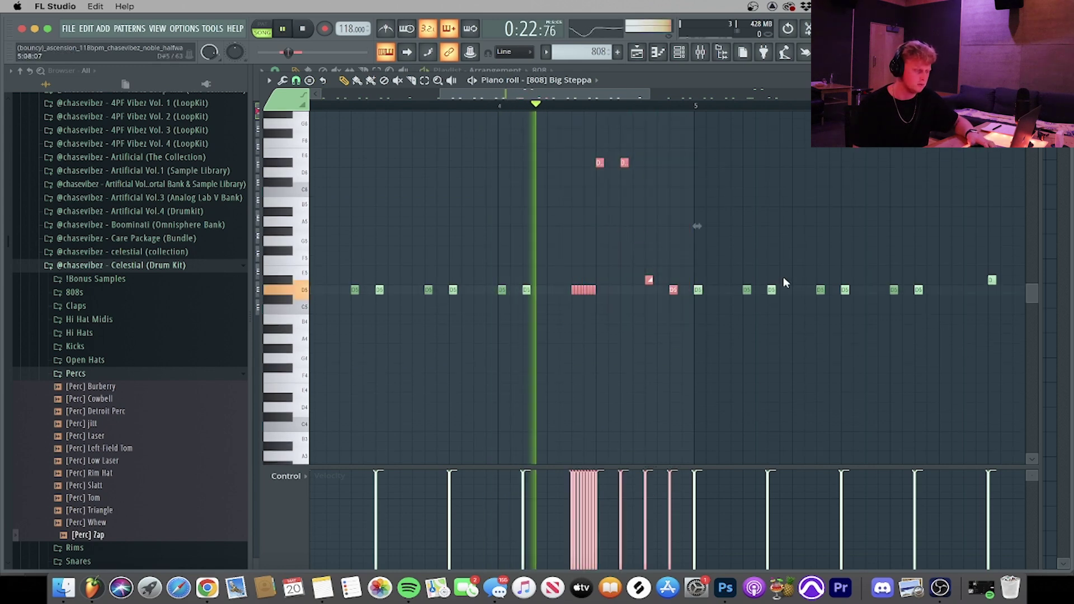
key(space)
key(super+z)
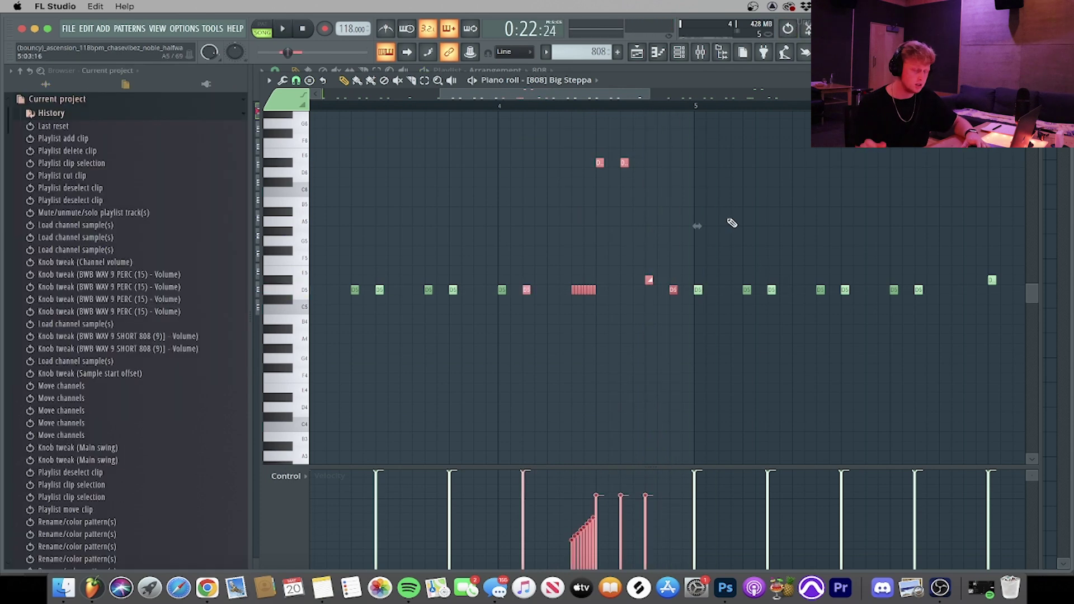
key(space)
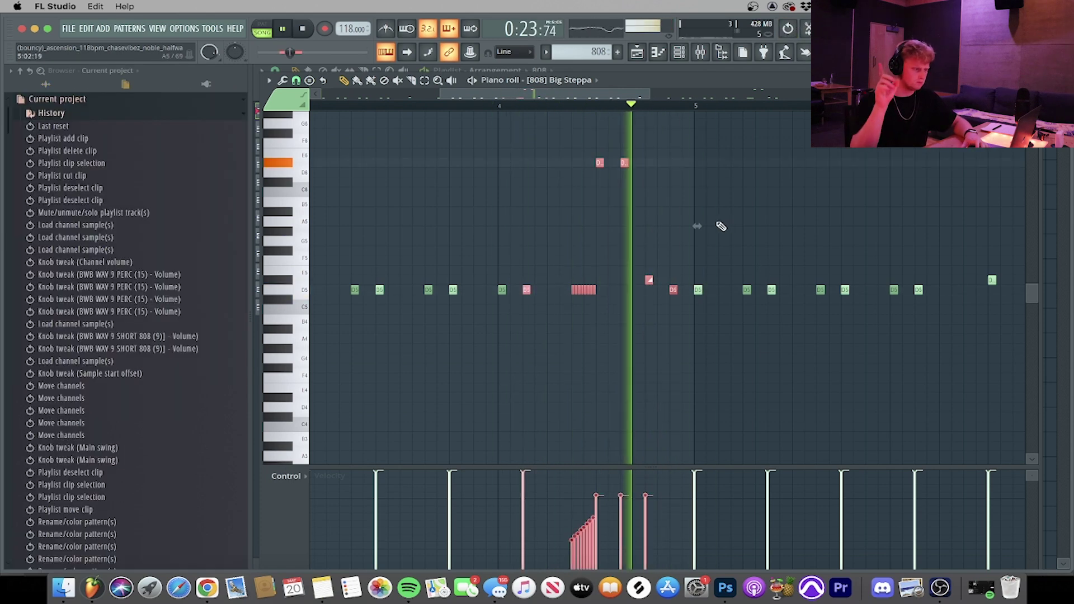
key(space)
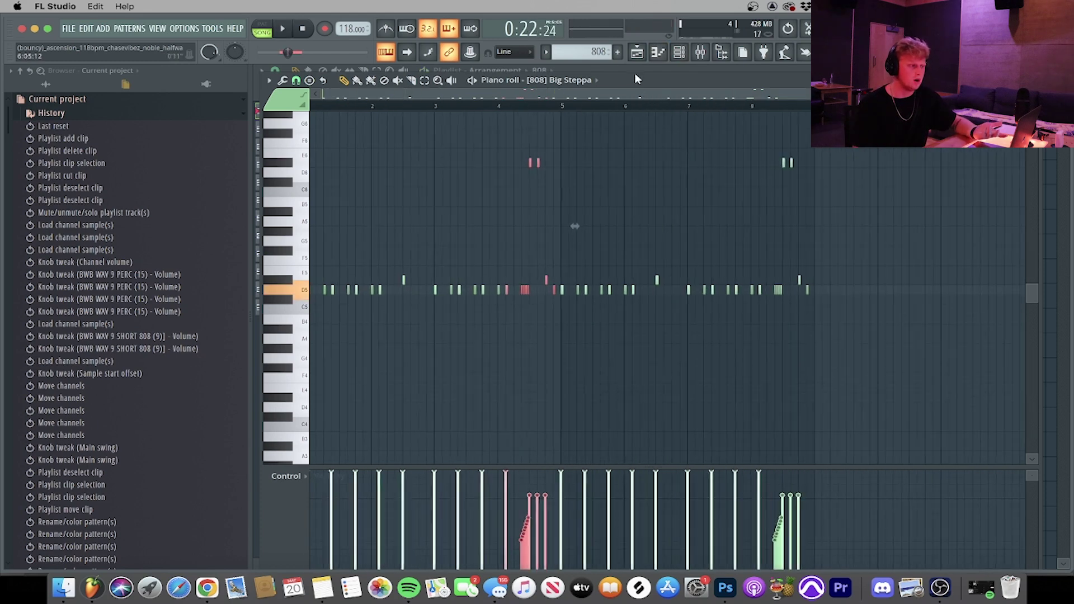
Open the hi hat pattern from the playlist in the piano roll and examine its notes from bar 1
click(637, 56)
double_click(561, 319)
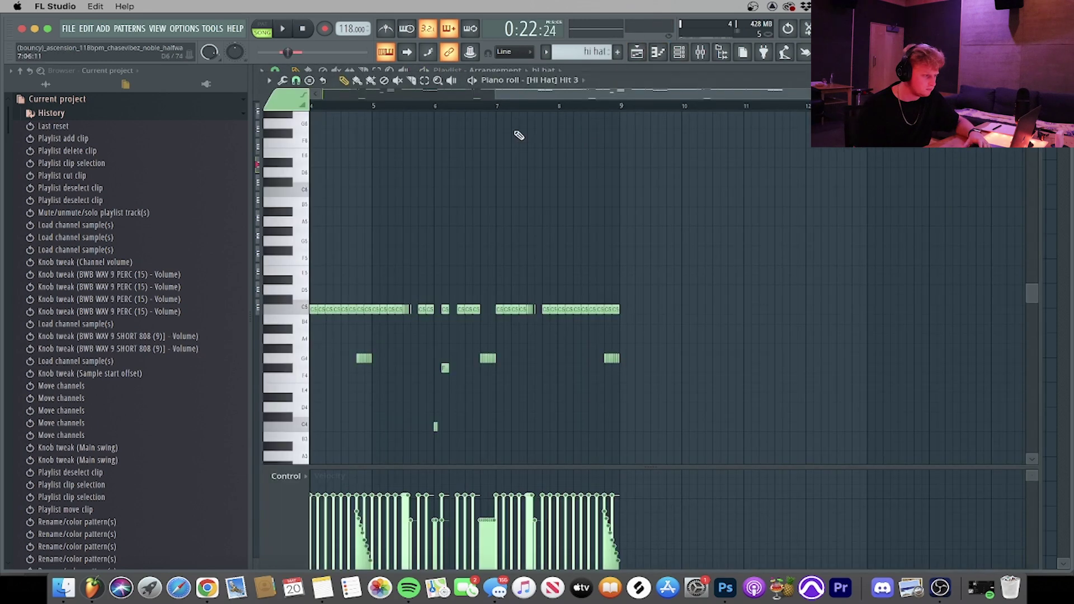
scroll(489, 113, down, 3)
scroll(350, 98, up, 4)
scroll(489, 298, down, 2)
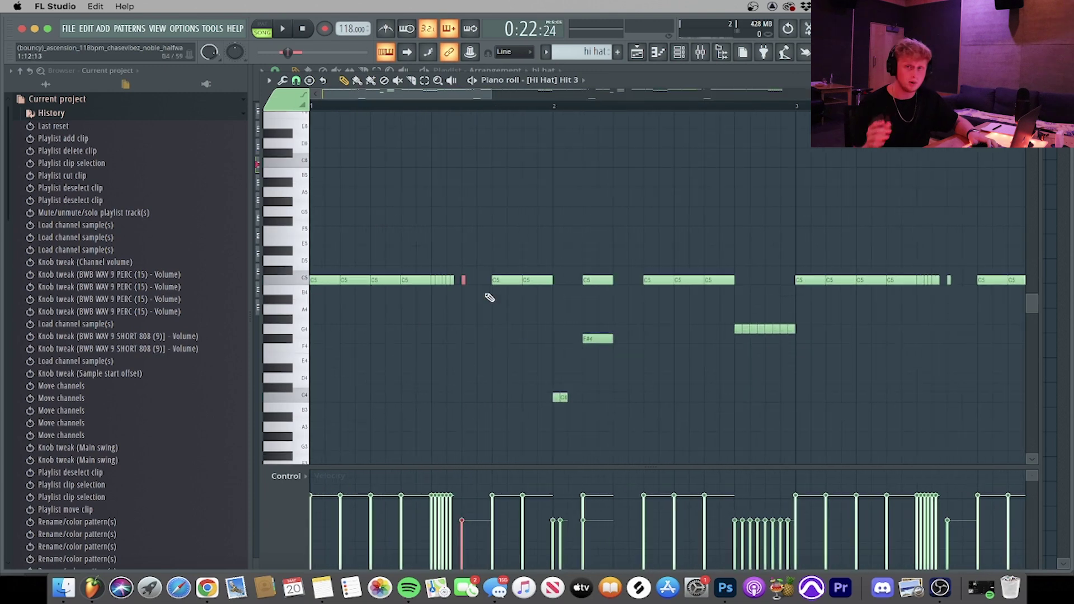
Select in turn the lower-pitched hi hat notes in bar 2, the rolls before bars 3 and 5, and the C5 note starting bar 5
drag(693, 403, 459, 383)
drag(636, 349, 577, 331)
drag(867, 351, 700, 304)
scroll(624, 216, right, 4)
drag(687, 345, 492, 326)
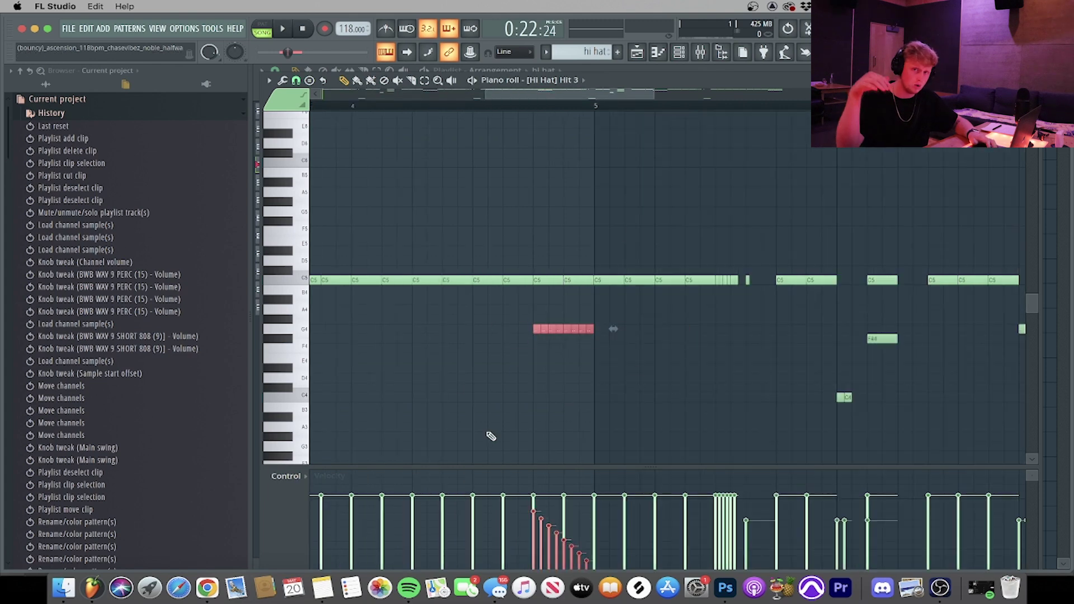
super+click(599, 260)
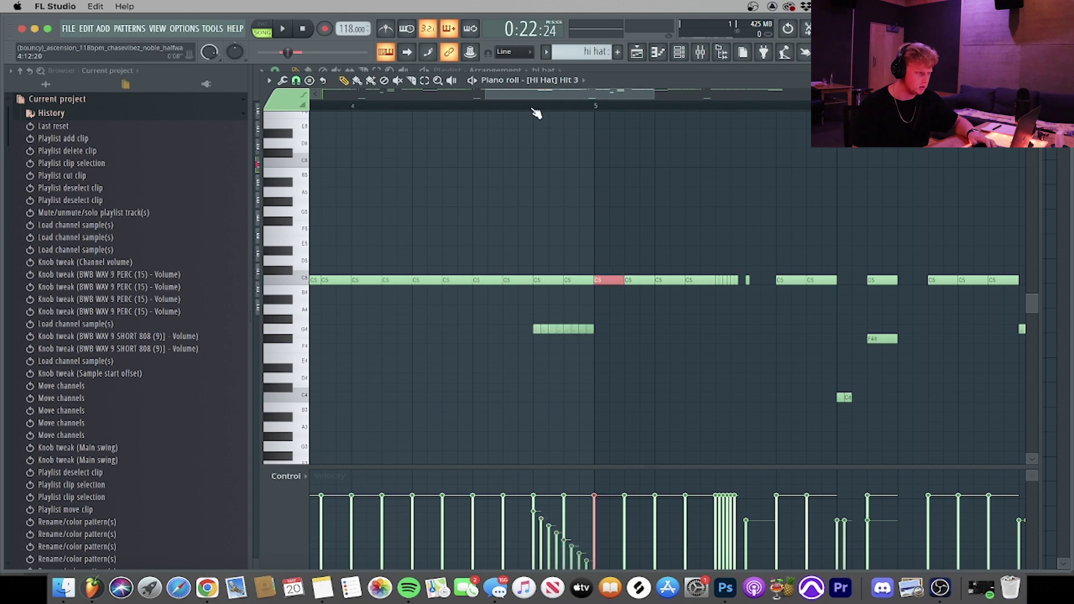
Play the hi hat pattern from its start and select the four low D2 notes in bars 1, 3, 5 and 7
key(space)
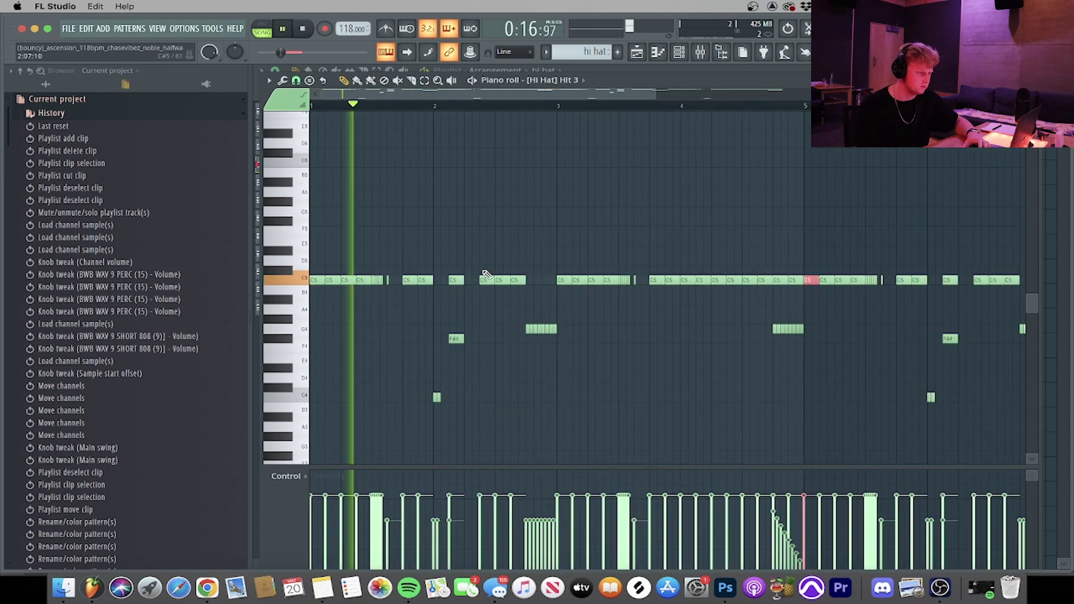
scroll(481, 276, down, 5)
scroll(479, 283, down, 5)
key(space)
scroll(664, 204, down, 3)
drag(860, 225, 253, 262)
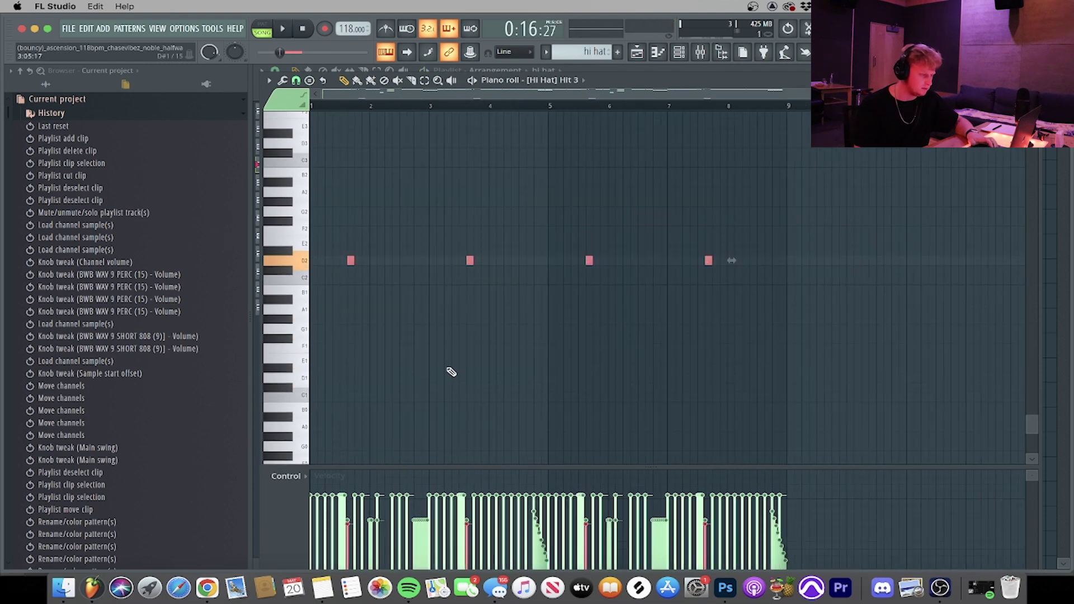
Play the hi hat pattern from bar 1 and follow its upper notes, rolls and velocities through bar 5
key(space)
scroll(458, 364, up, 4)
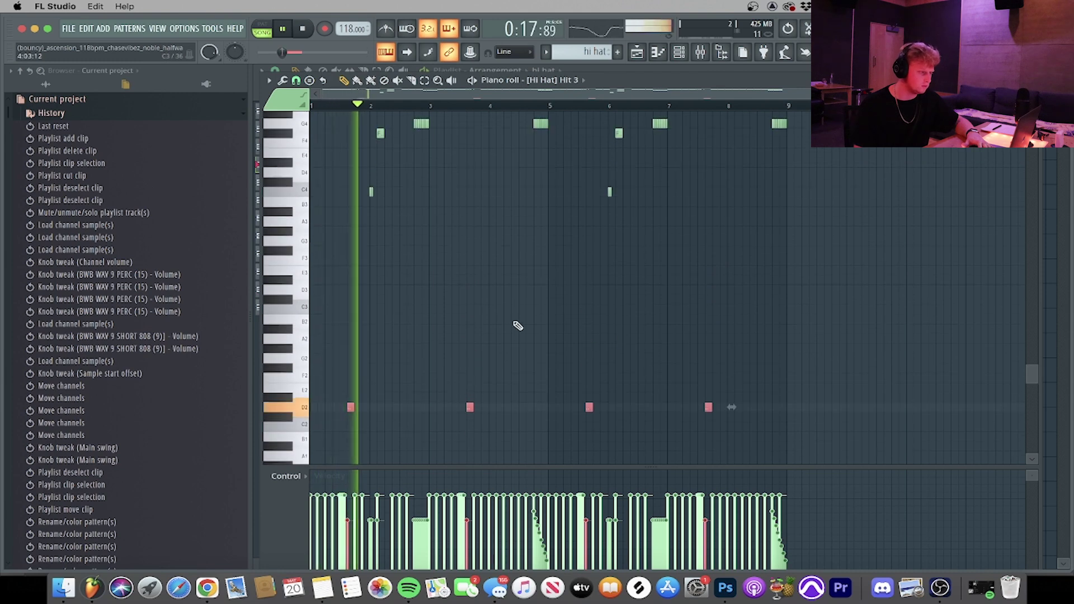
scroll(447, 335, up, 4)
scroll(531, 235, up, 1)
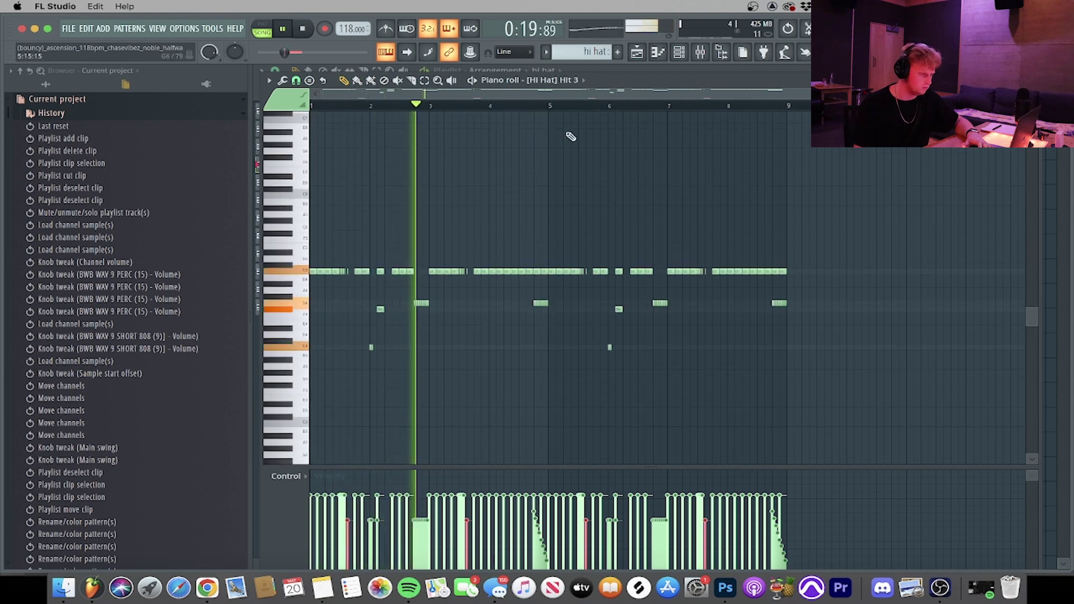
scroll(419, 105, up, 4)
scroll(419, 104, down, 2)
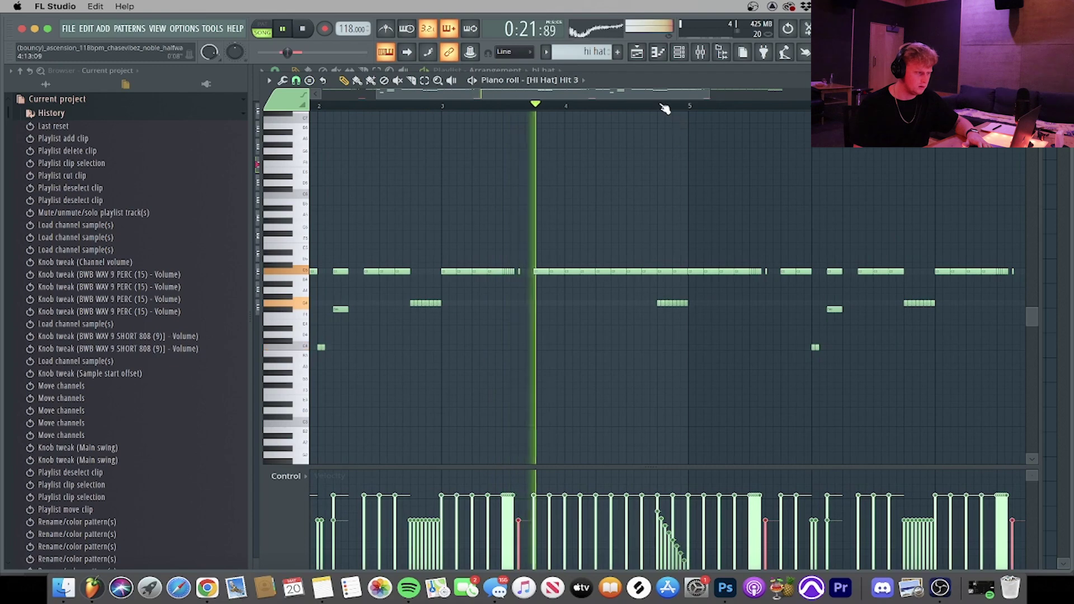
scroll(664, 109, up, 2)
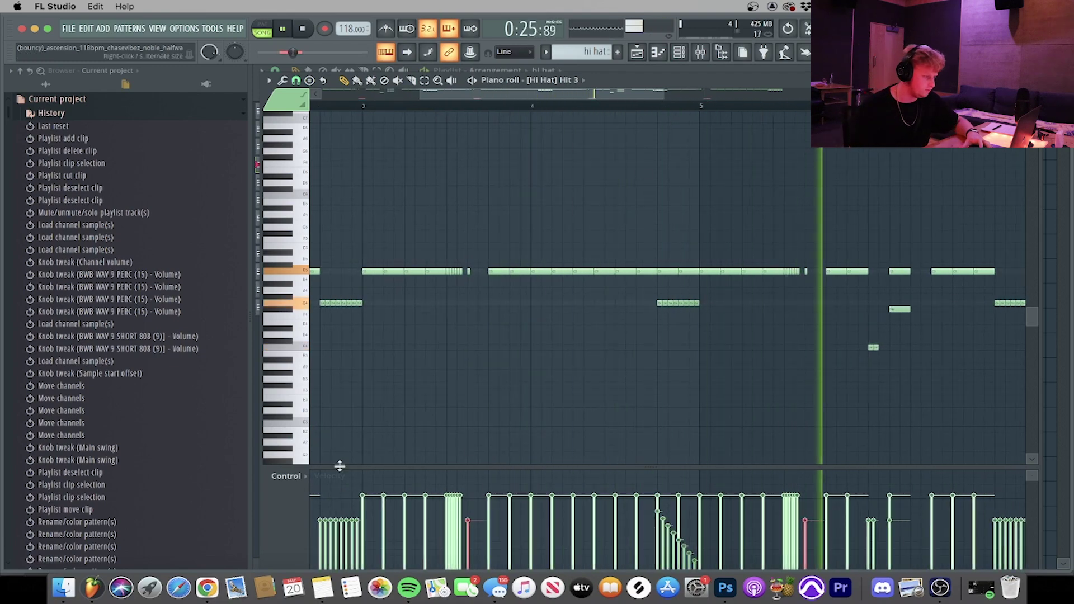
key(space)
Display note fine pitch, select and audition the hi hat roll leading into bar 5, and return to note velocity
click(287, 476)
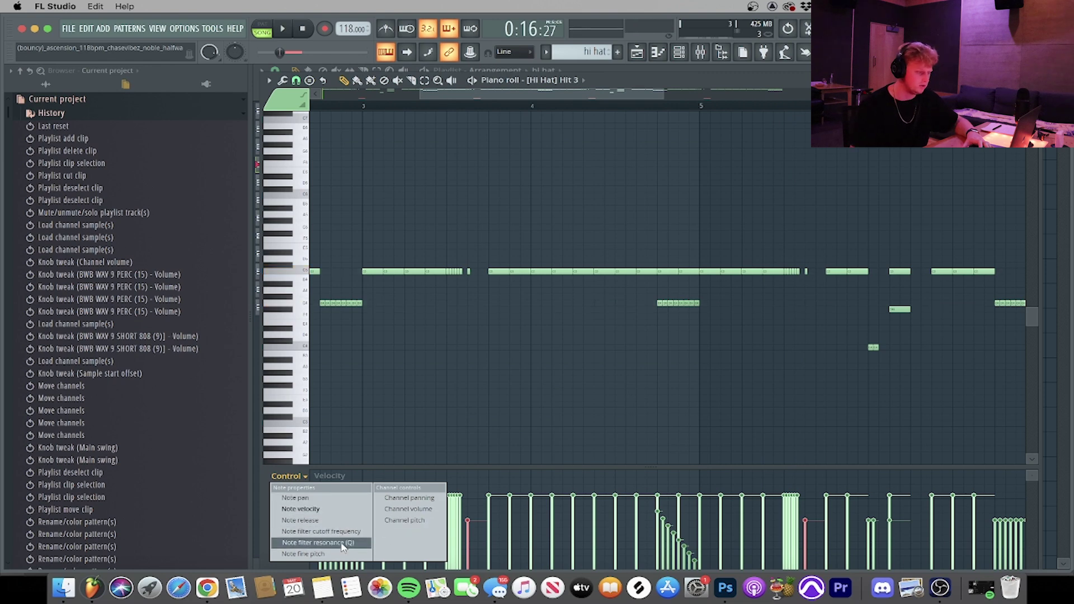
click(340, 554)
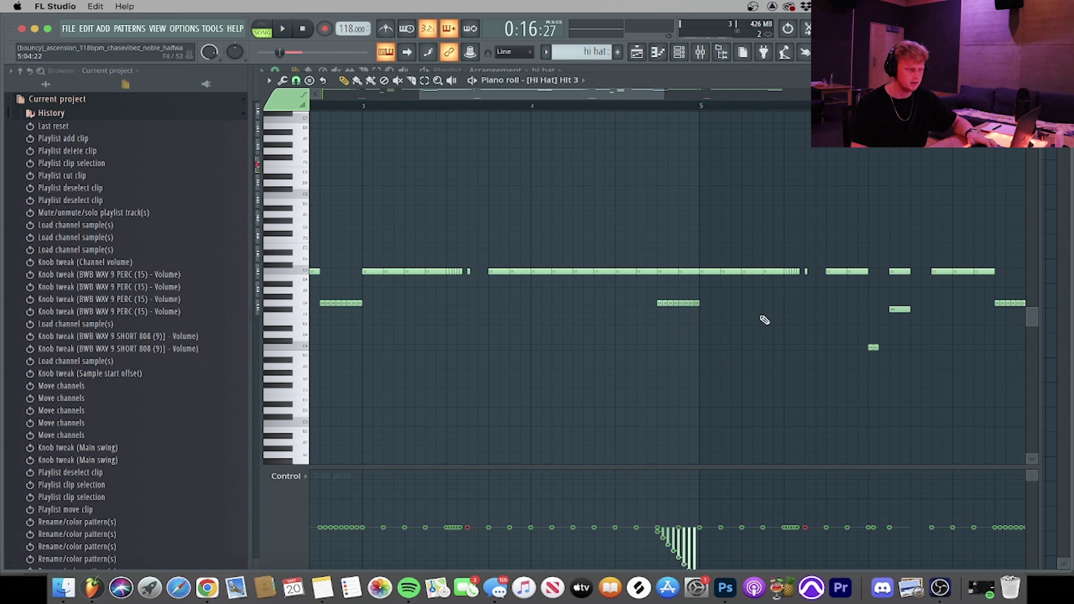
drag(755, 313, 659, 300)
key(space)
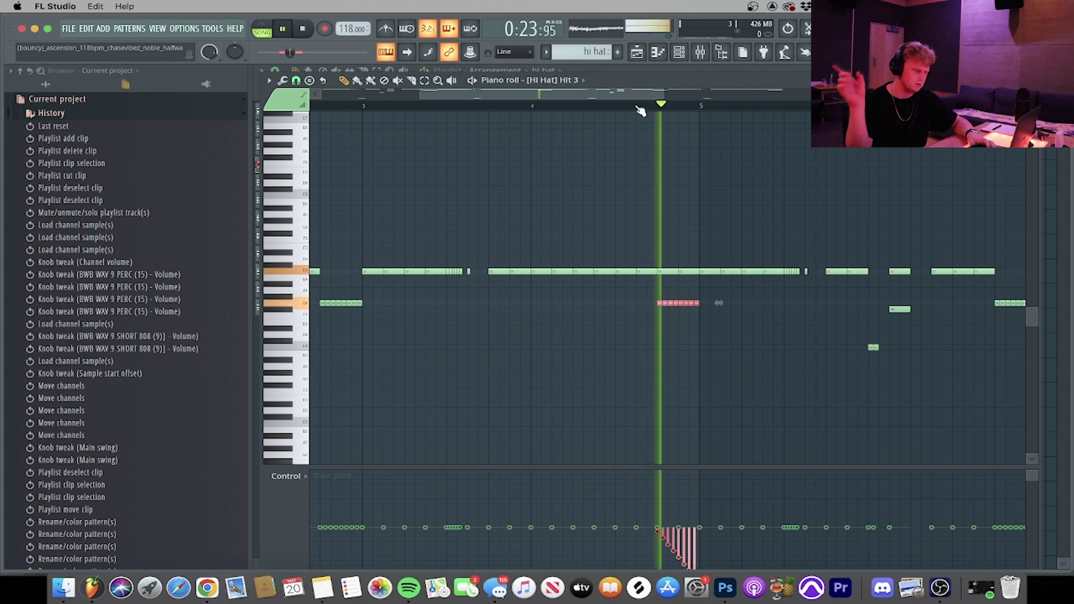
key(space)
click(288, 476)
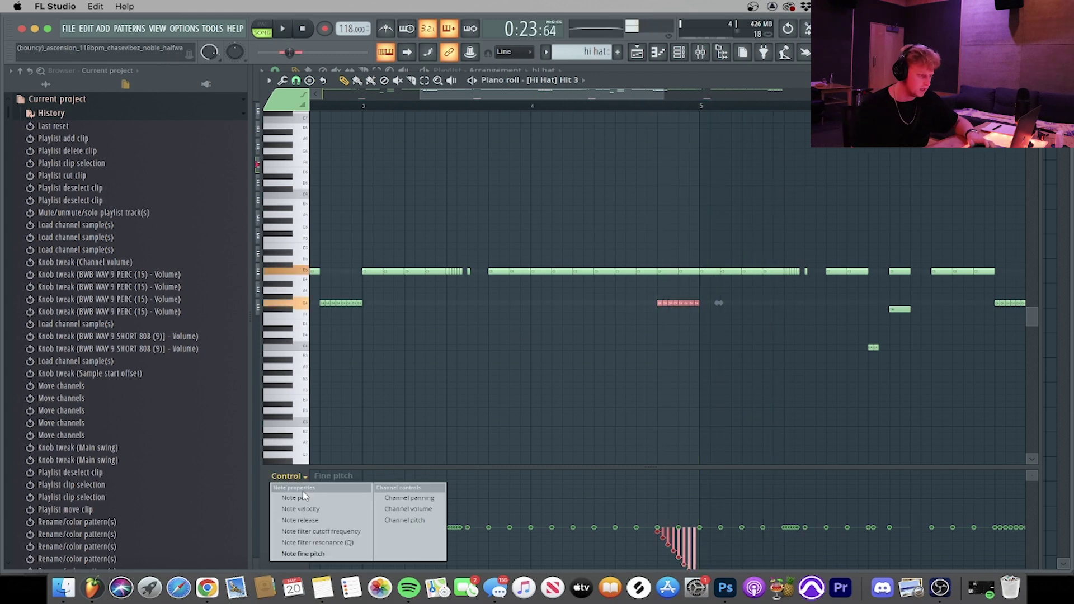
click(308, 508)
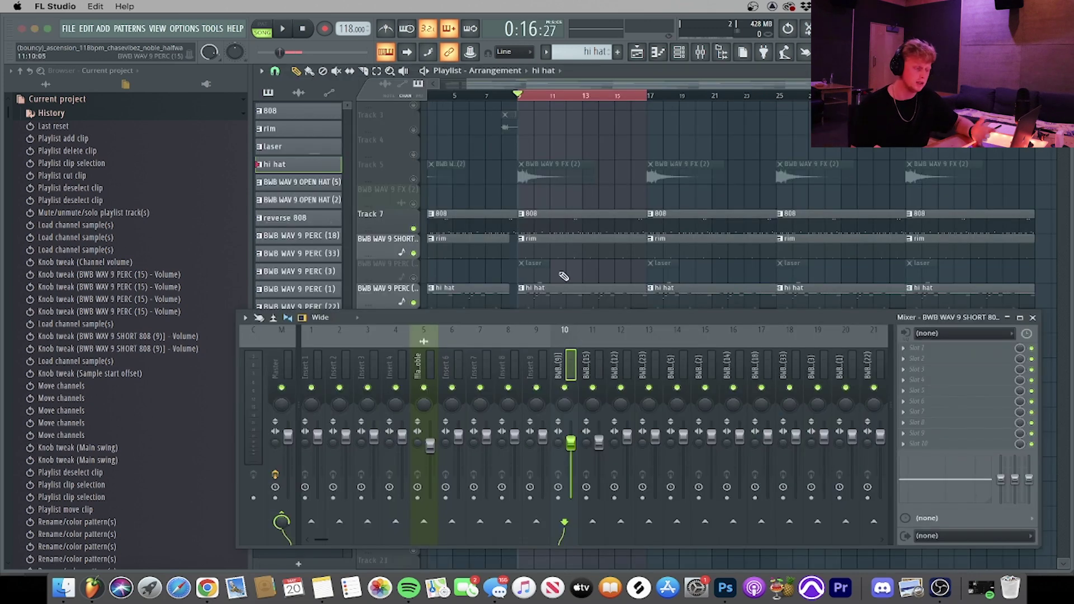
Play the loop with the BWB WAV 9 SHORT 808 (9) mixer track soloed to check its level
click(566, 356)
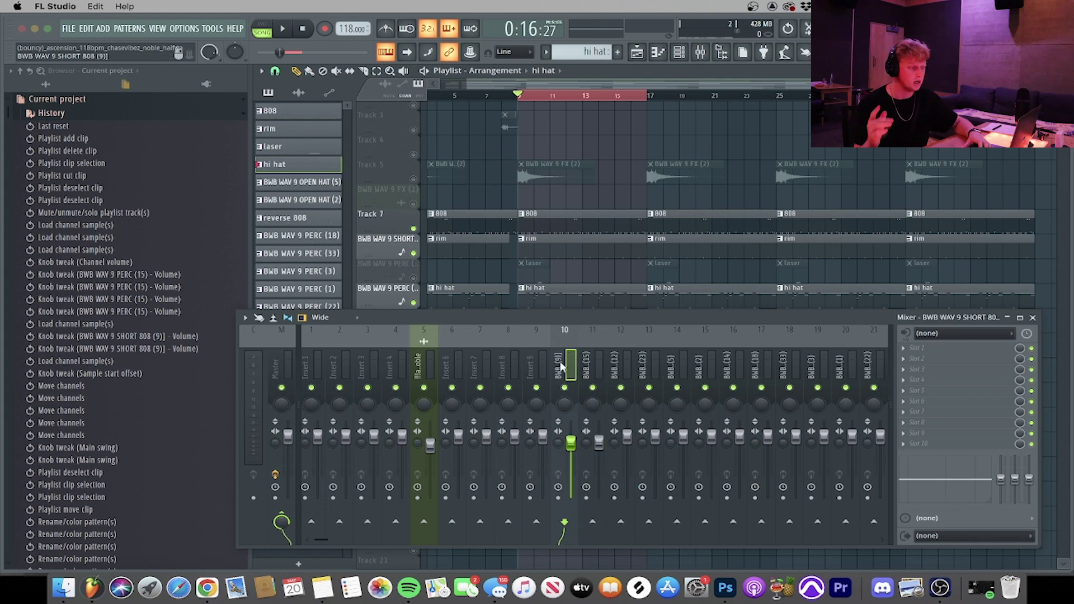
key(space)
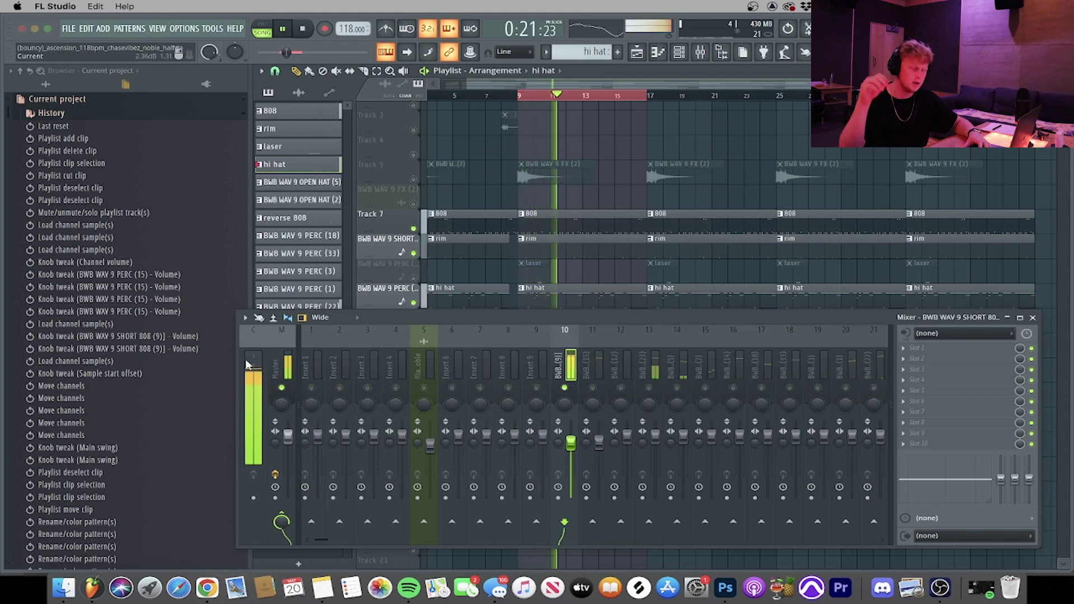
key(space)
Inspect the Fruity soft clipper on the Master mixer track and reselect the 808 on mixer track 10
click(288, 372)
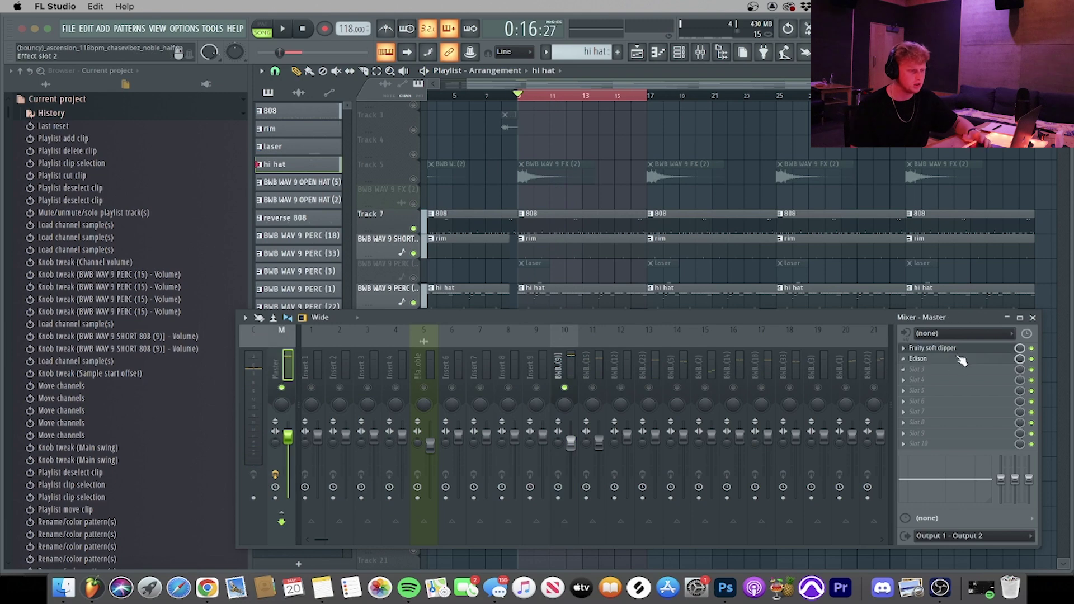
click(958, 349)
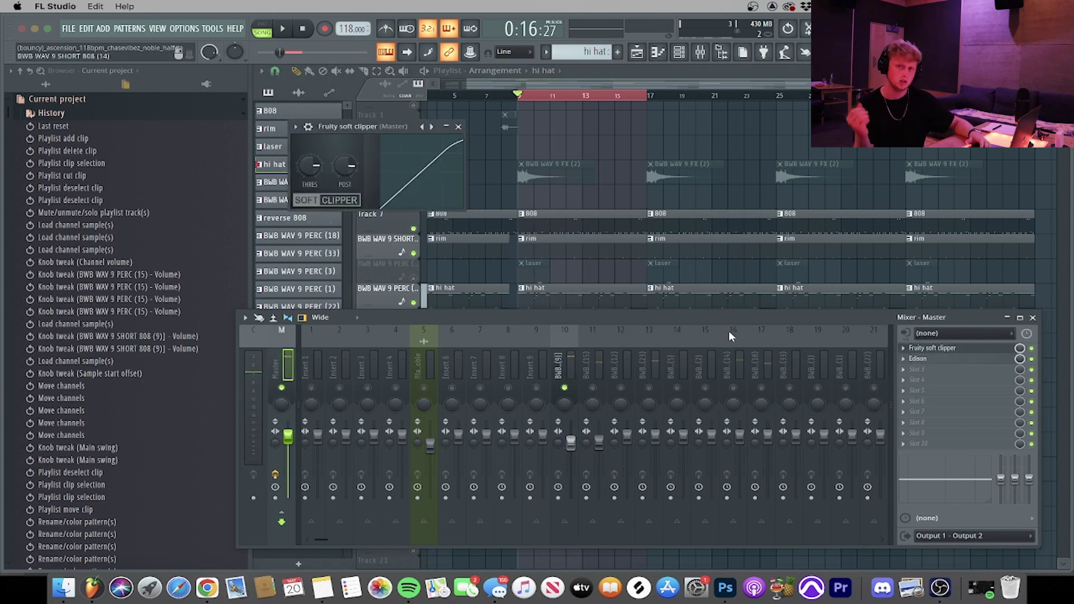
click(567, 363)
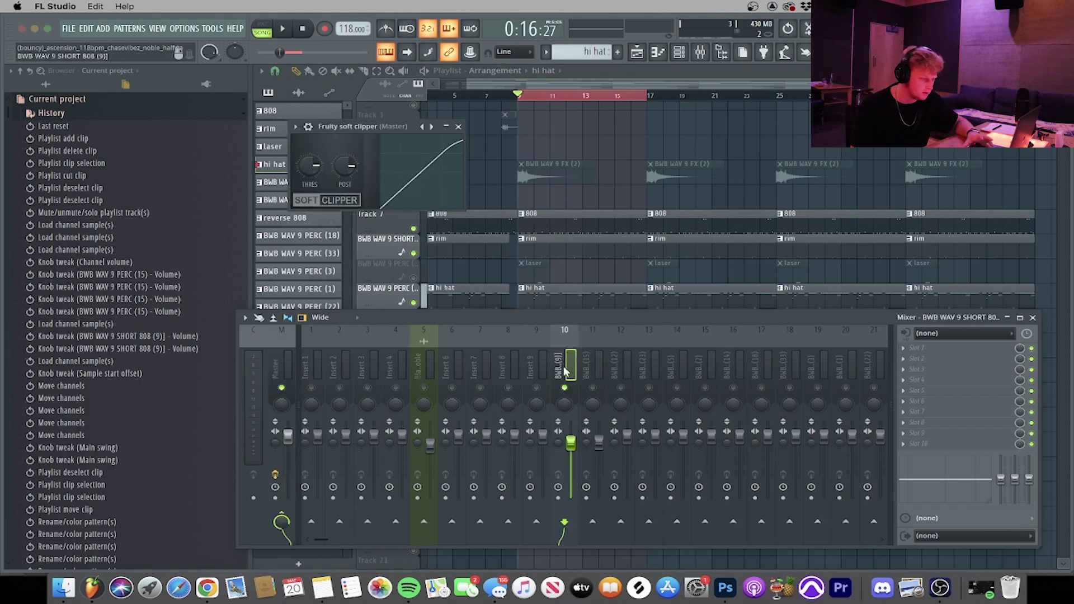
Audition the 808 mixer track and the BWB WAV 9 PERC (15) track, checking the level of each in the loop
key(space)
click(596, 370)
key(space)
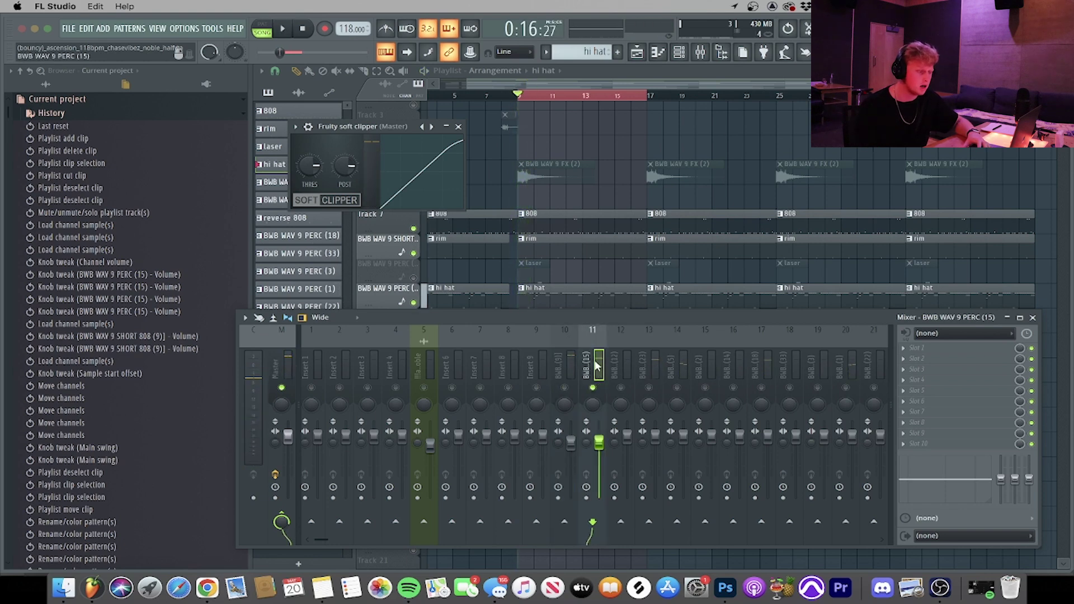
key(space)
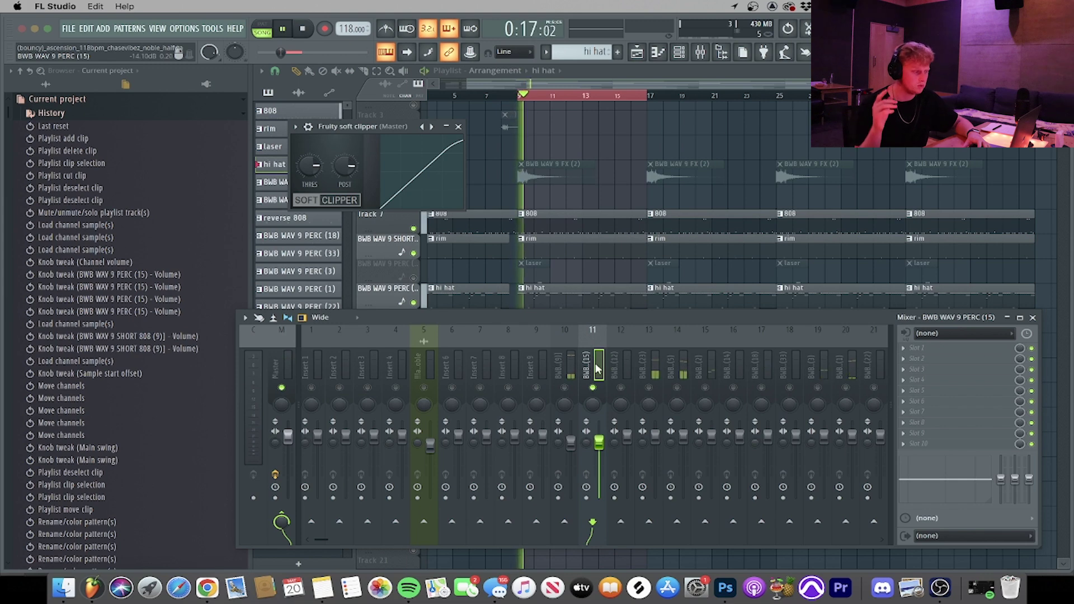
key(space)
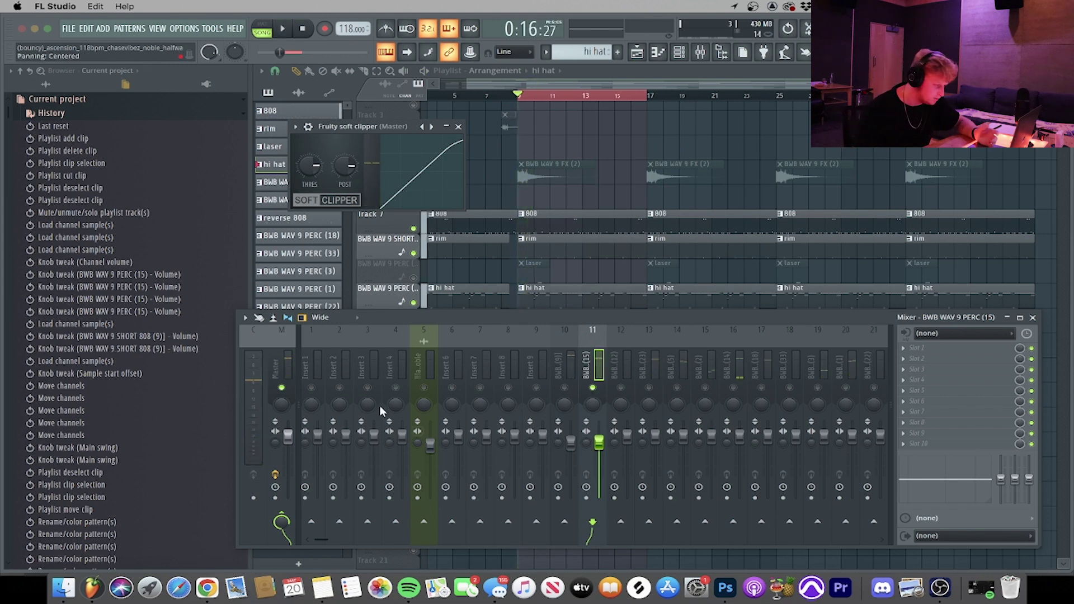
key(space)
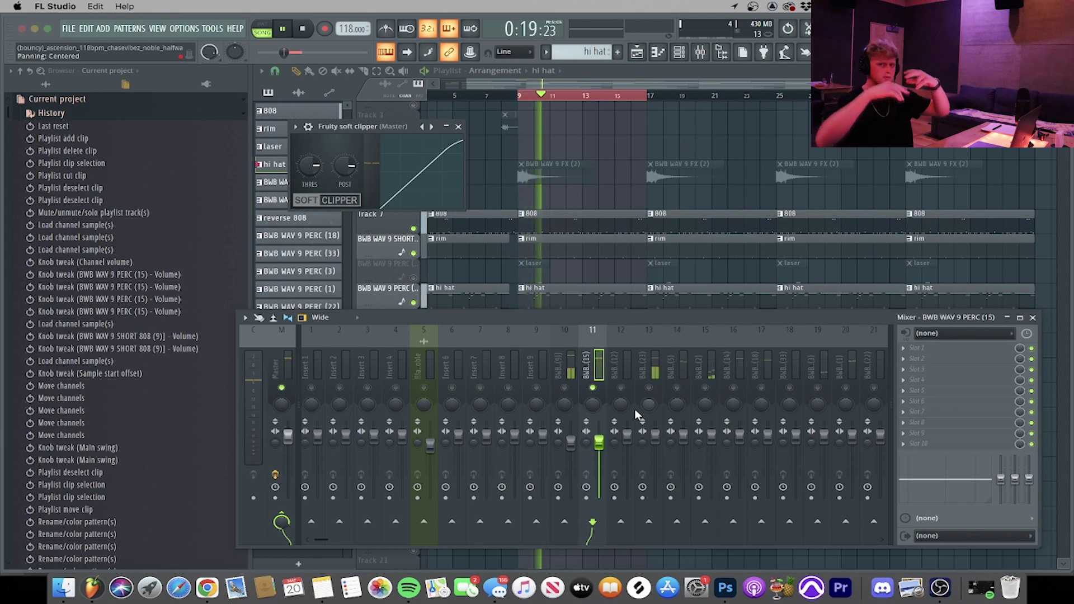
key(space)
Solo the BWB WAV 9 HAT (23) mixer track, play the loop to check its level, and go on to track 14
right_click(649, 387)
key(space)
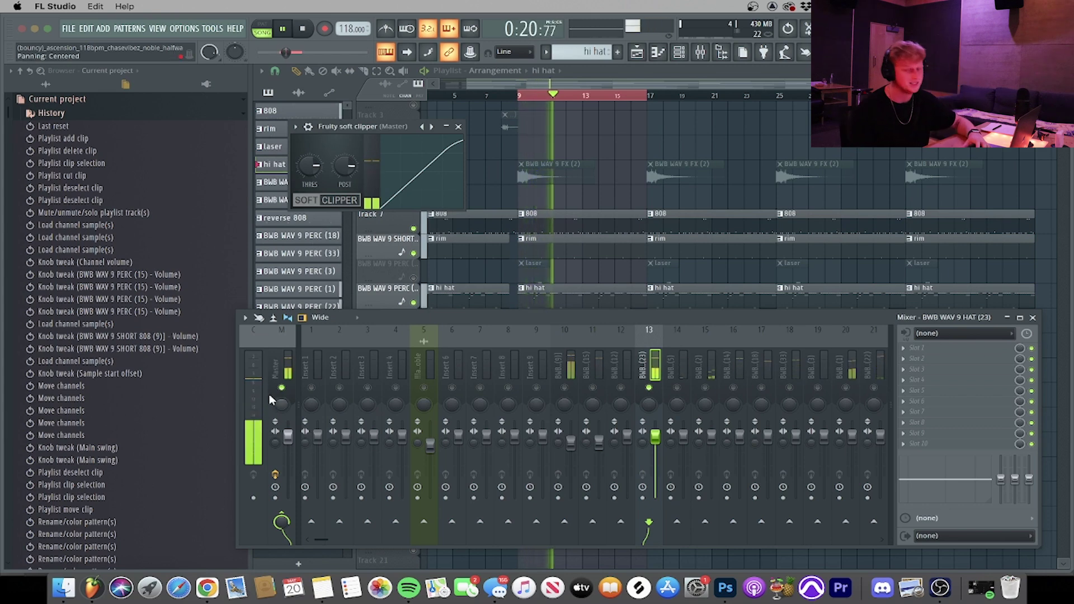
key(space)
click(678, 365)
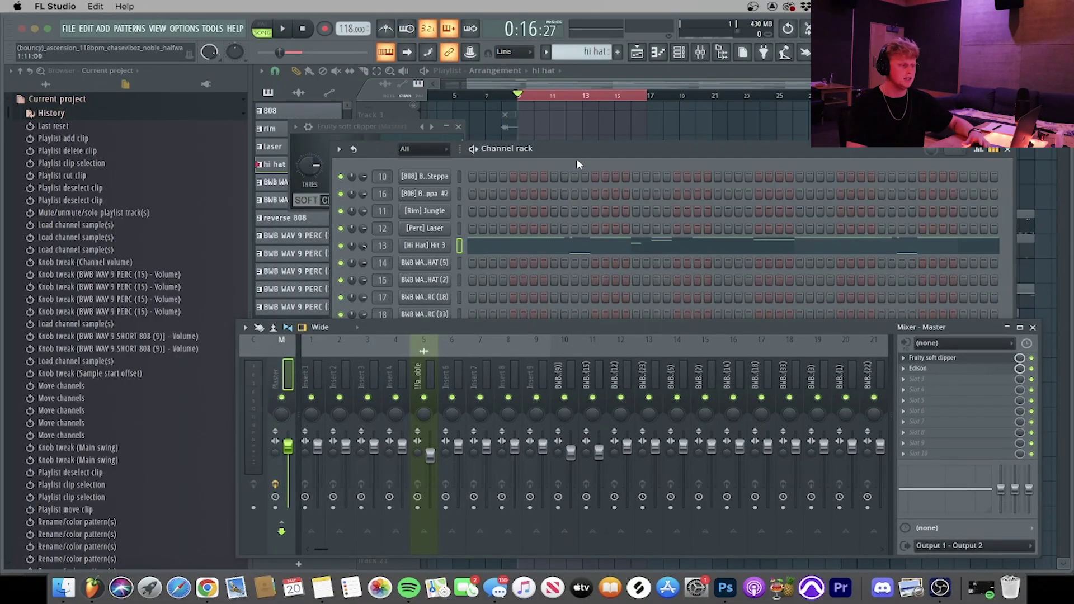
Arrange the channel rack above the mixer so both are visible, and select the hi hat on mixer track 13
drag(577, 160, 578, 88)
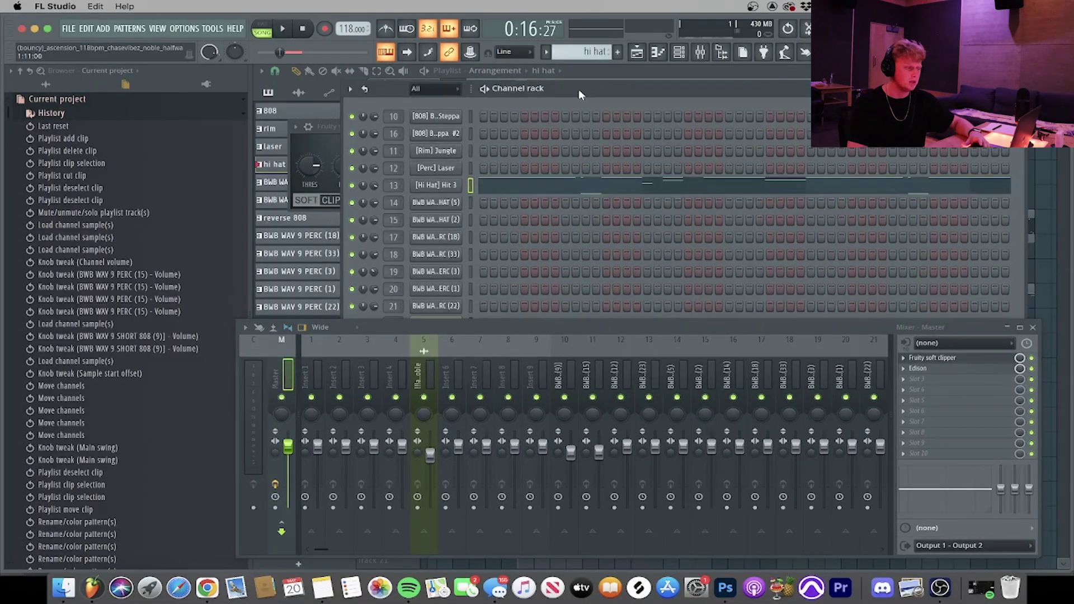
drag(606, 330, 605, 411)
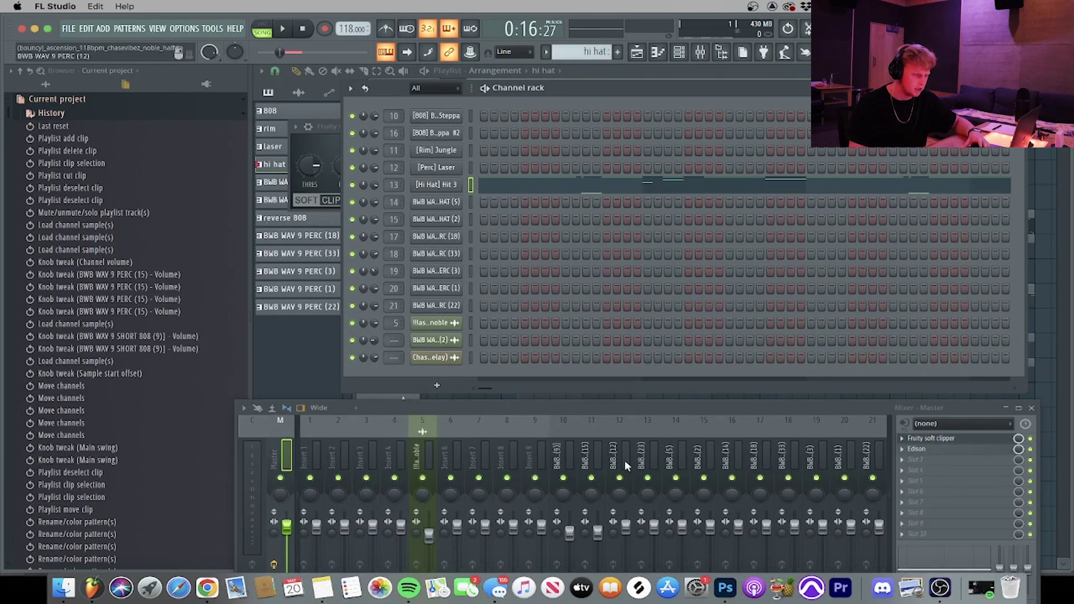
click(653, 502)
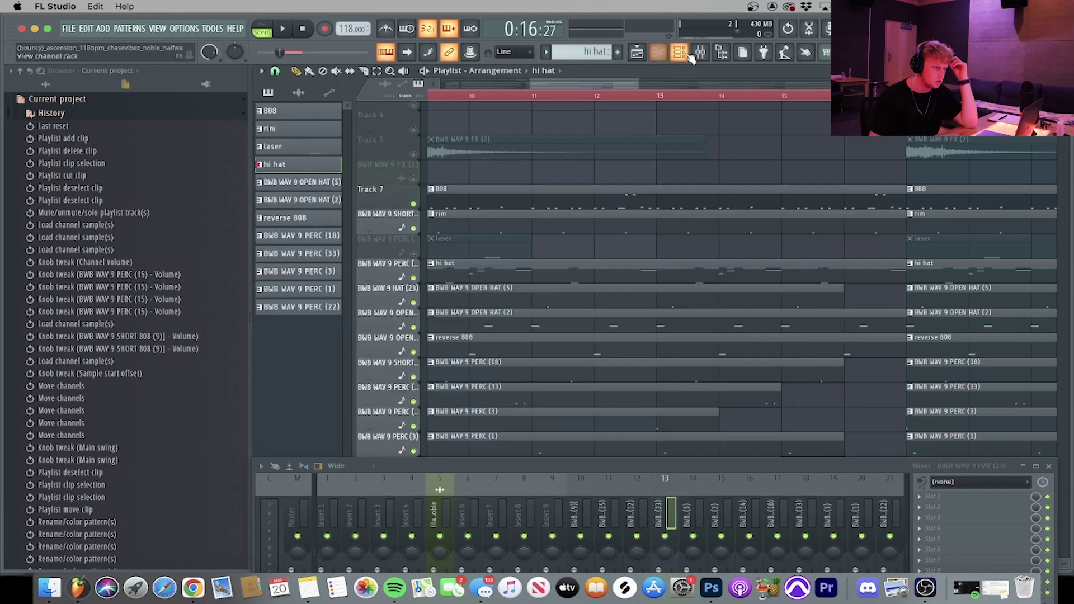
Inspect the volume envelopes of the BWB WAV 9 OPEN HAT (5) and BWB WAV 9 OPEN HAT (2) channels
click(690, 55)
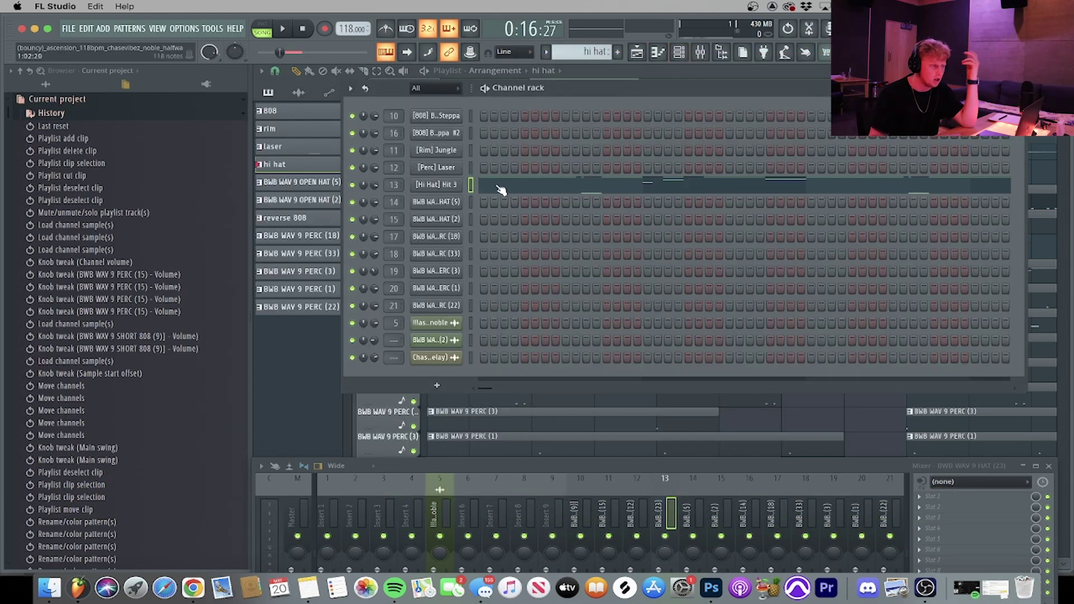
click(454, 203)
click(366, 179)
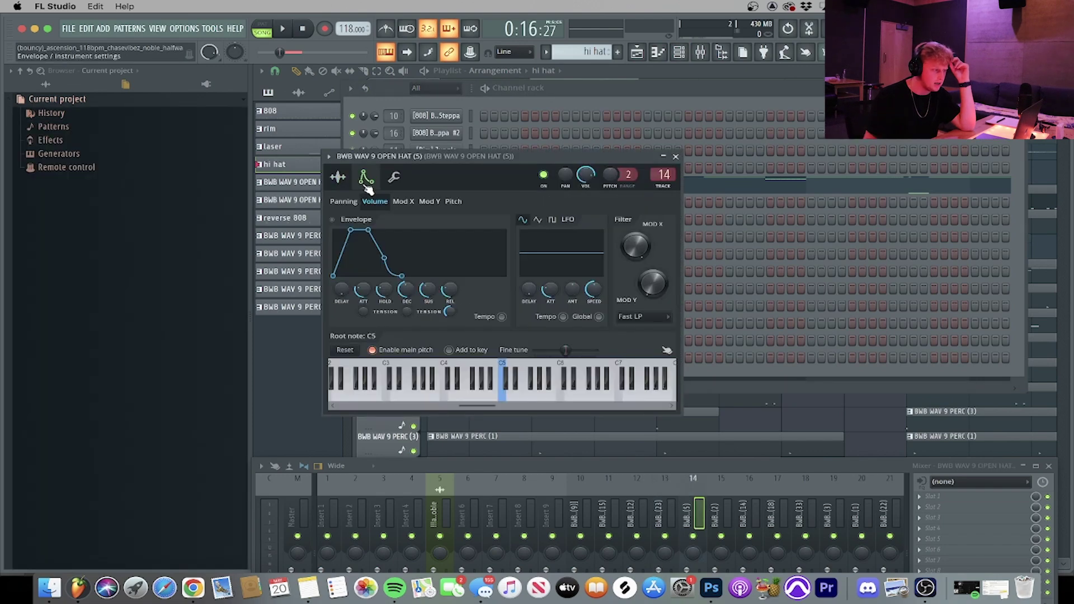
click(675, 157)
click(457, 219)
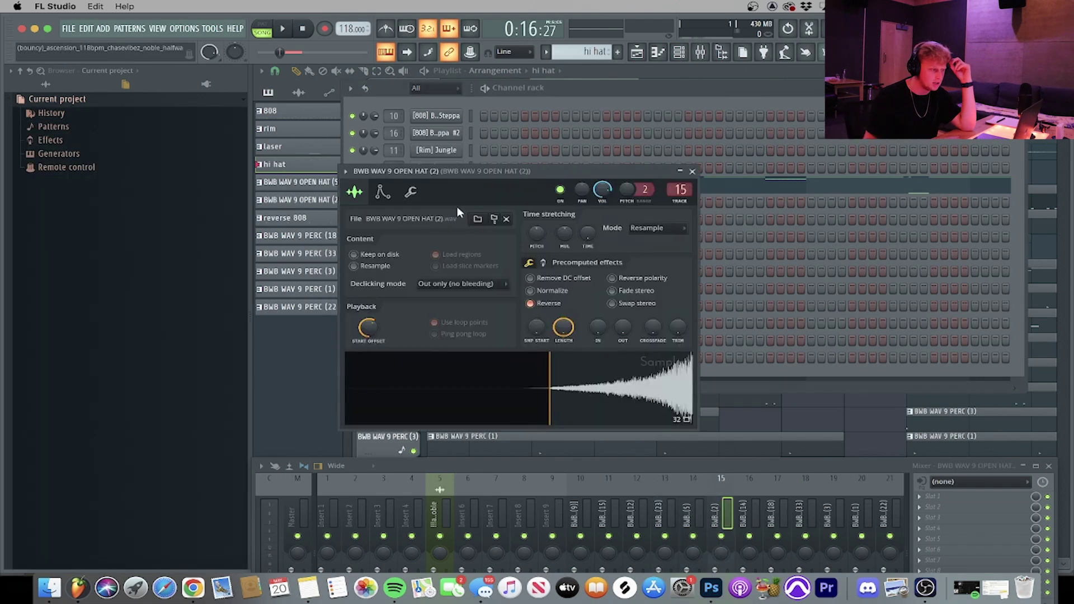
click(385, 191)
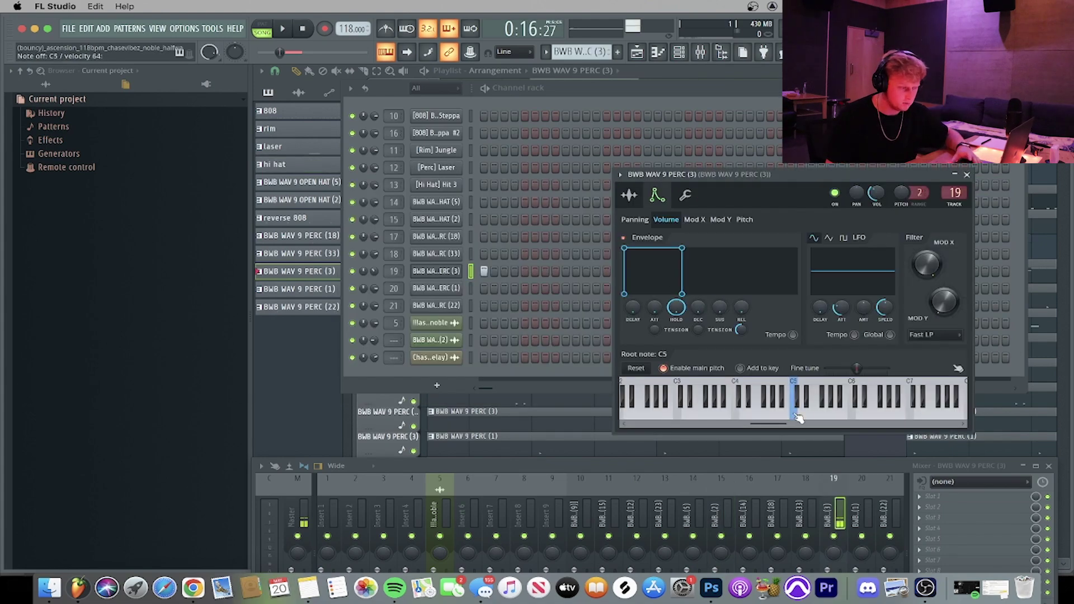
Open the BWB WAV 9 PERC (3) channel in the piano roll and view its notes at bars 1 and 5
right_click(462, 272)
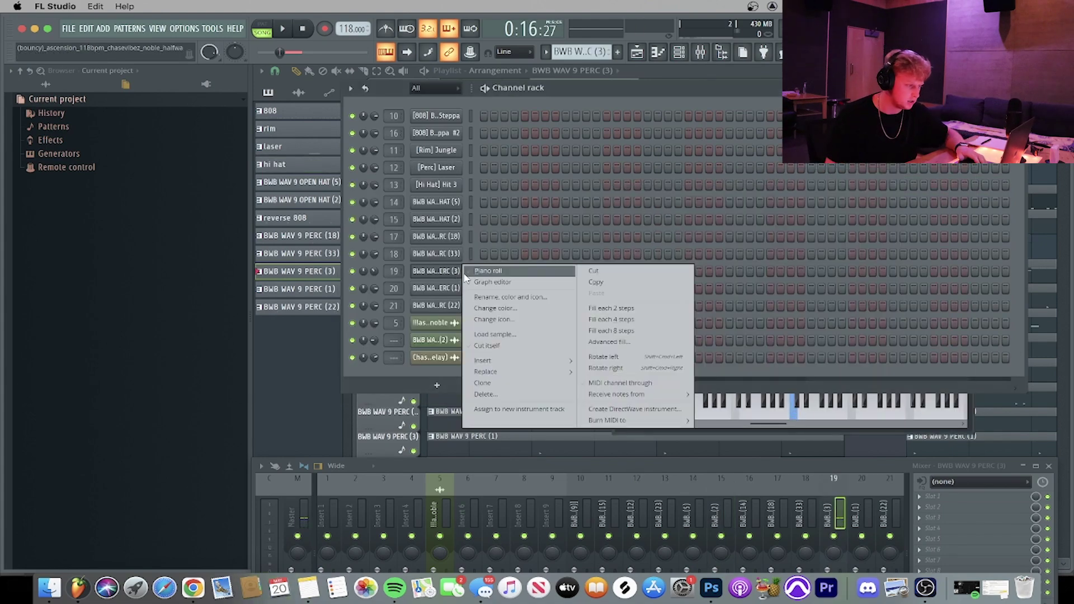
click(481, 274)
scroll(555, 98, left, 3)
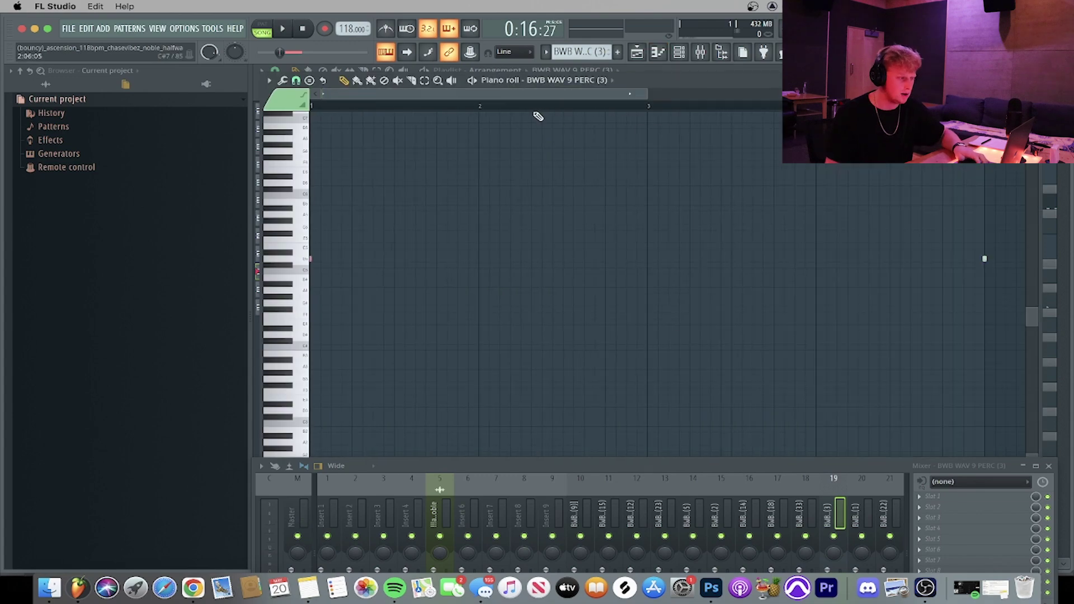
scroll(990, 230, down, 4)
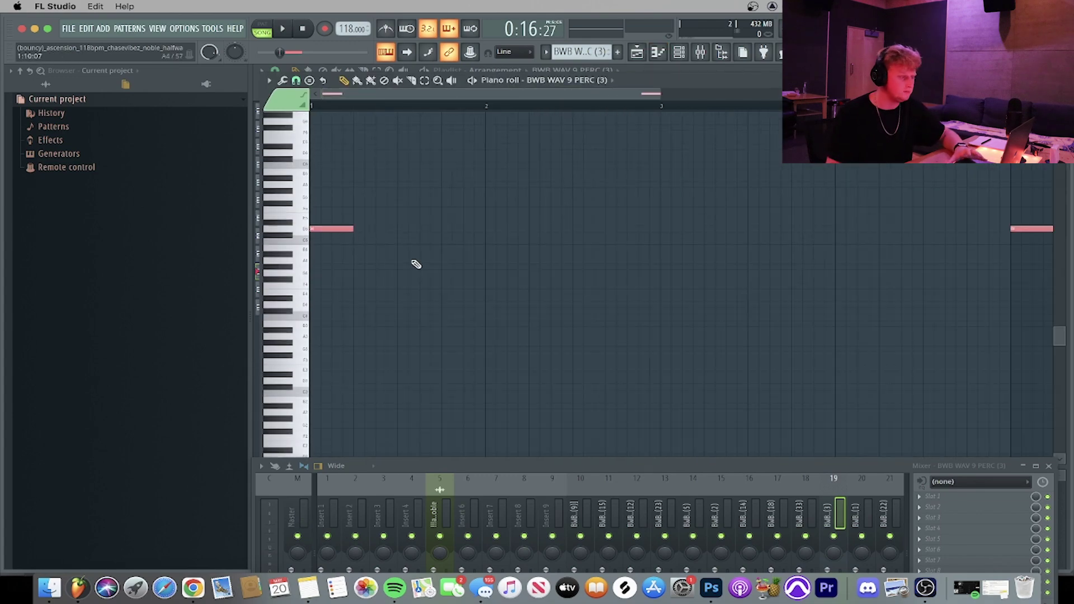
Play the BWB WAV 9 PERC (3) pattern from bar 1 and around bar 5, and return to the channel rack
key(space)
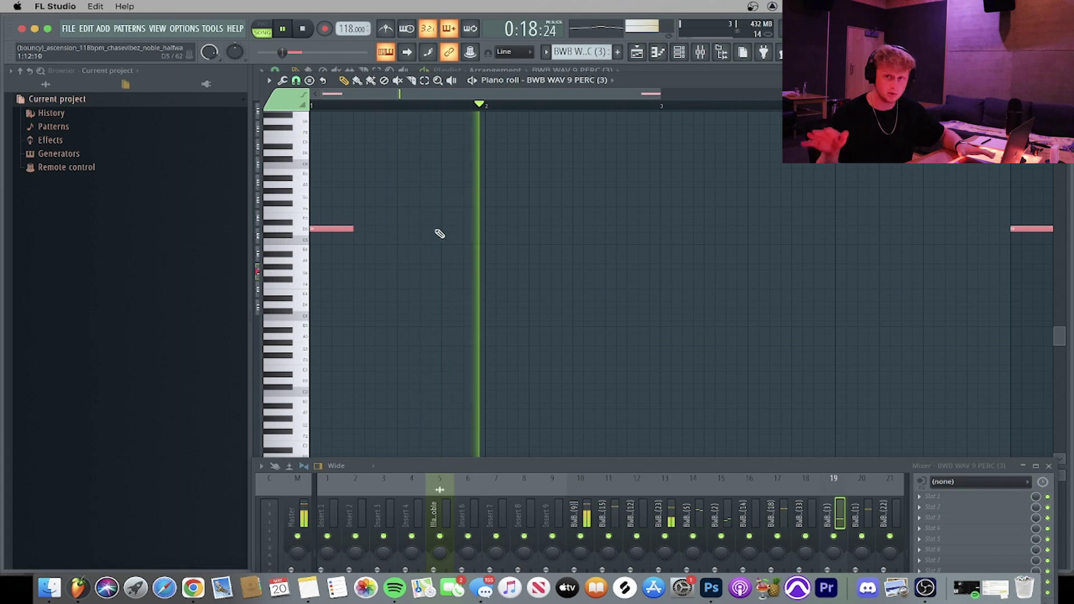
key(space)
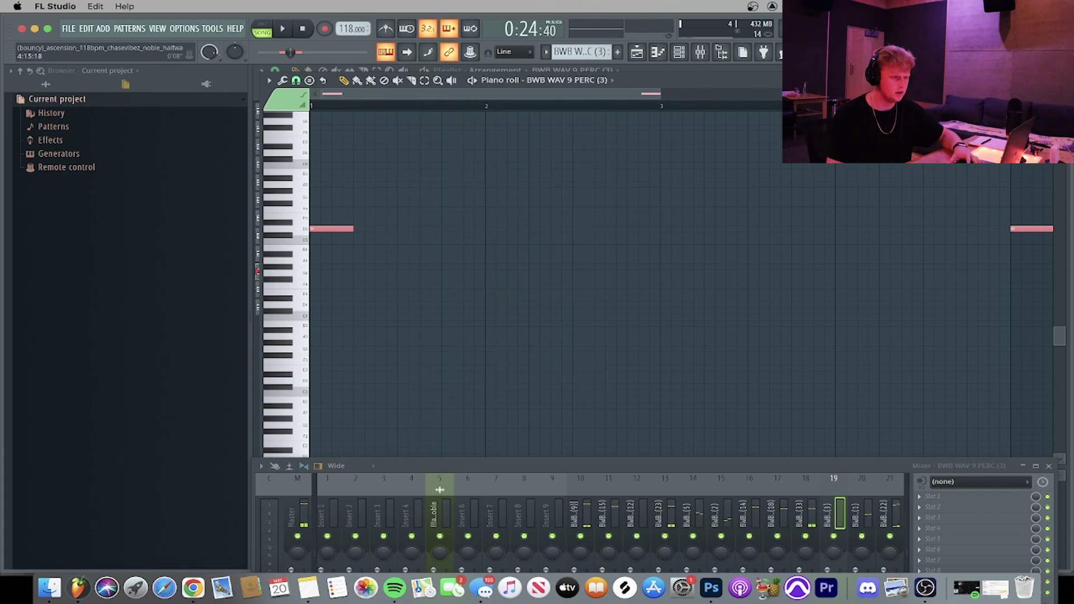
key(space)
key(space)
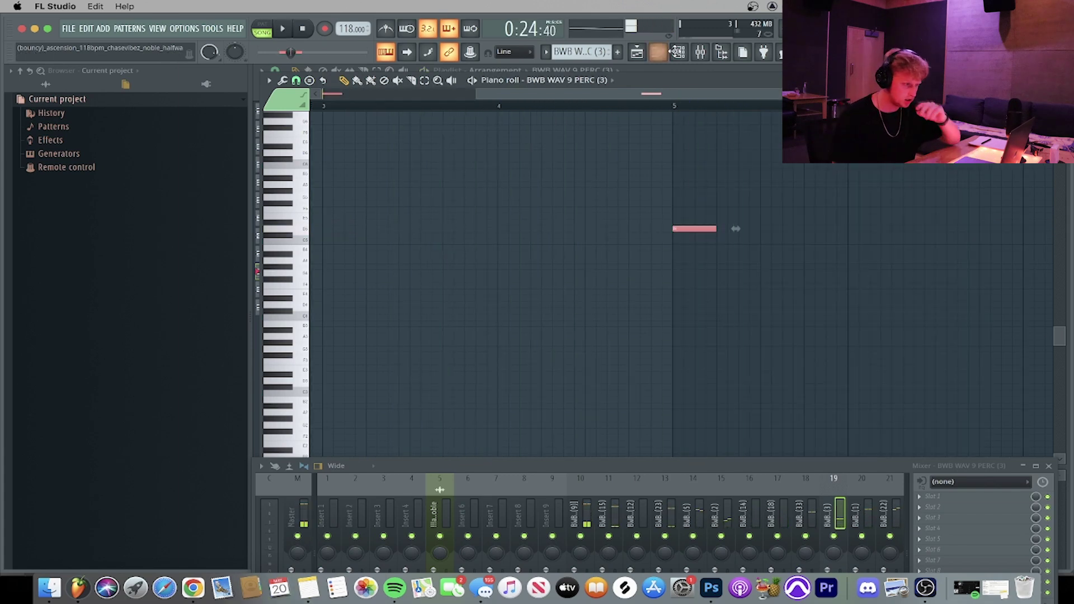
click(678, 56)
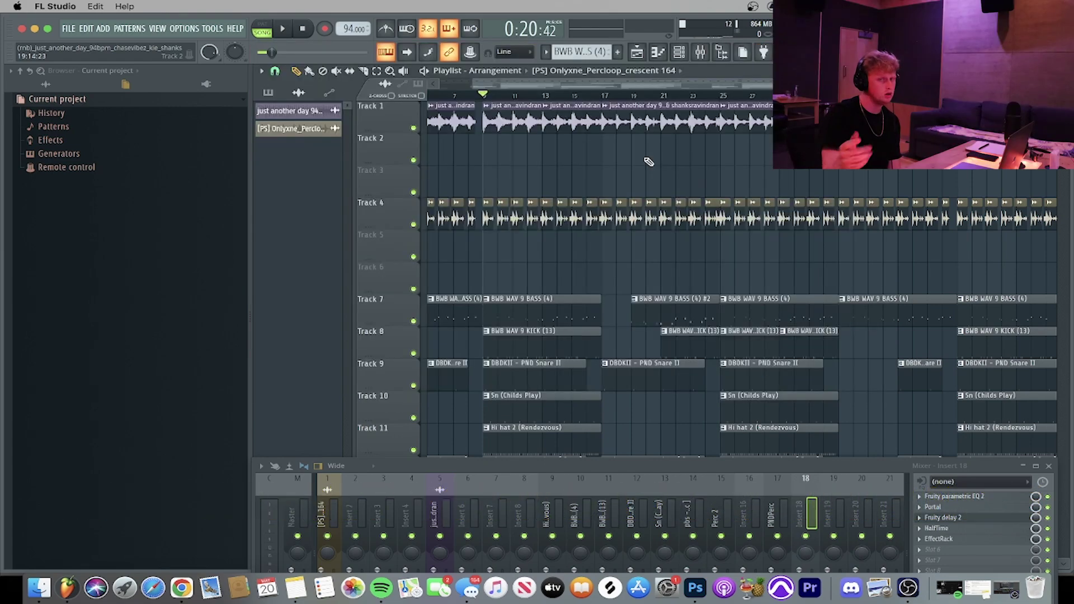
View the project's channel rack, close it with the mixer, and show the playlist in more detail from bar 9
key(F6)
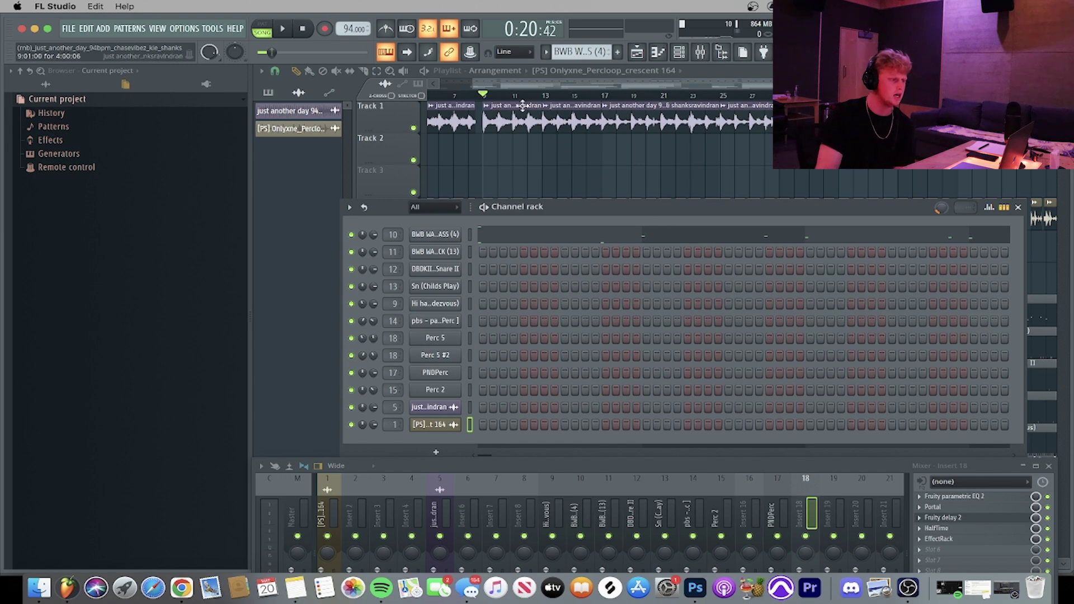
key(F6)
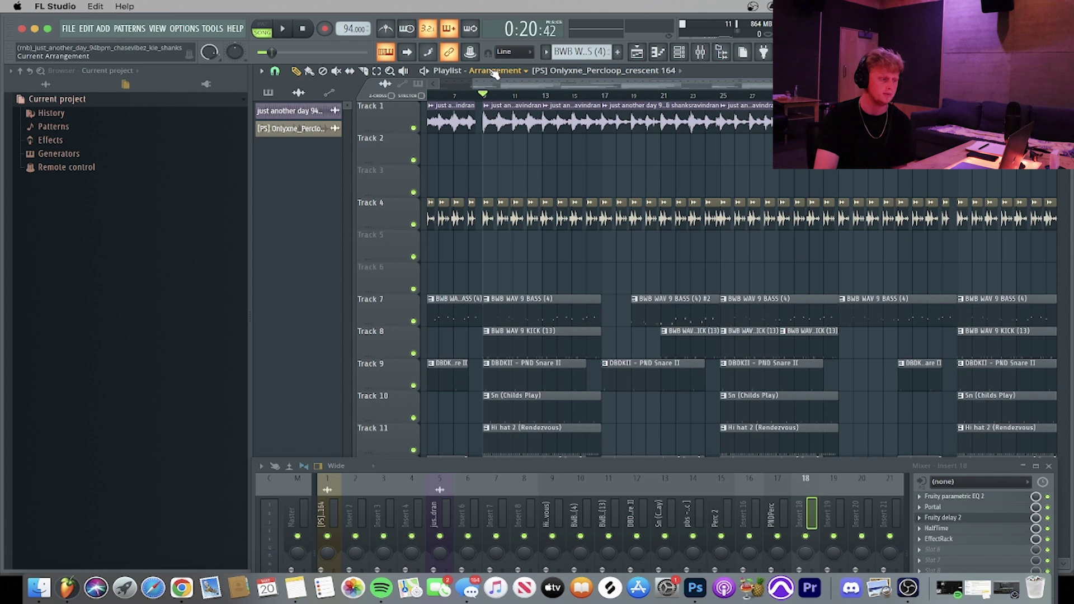
scroll(492, 99, up, 4)
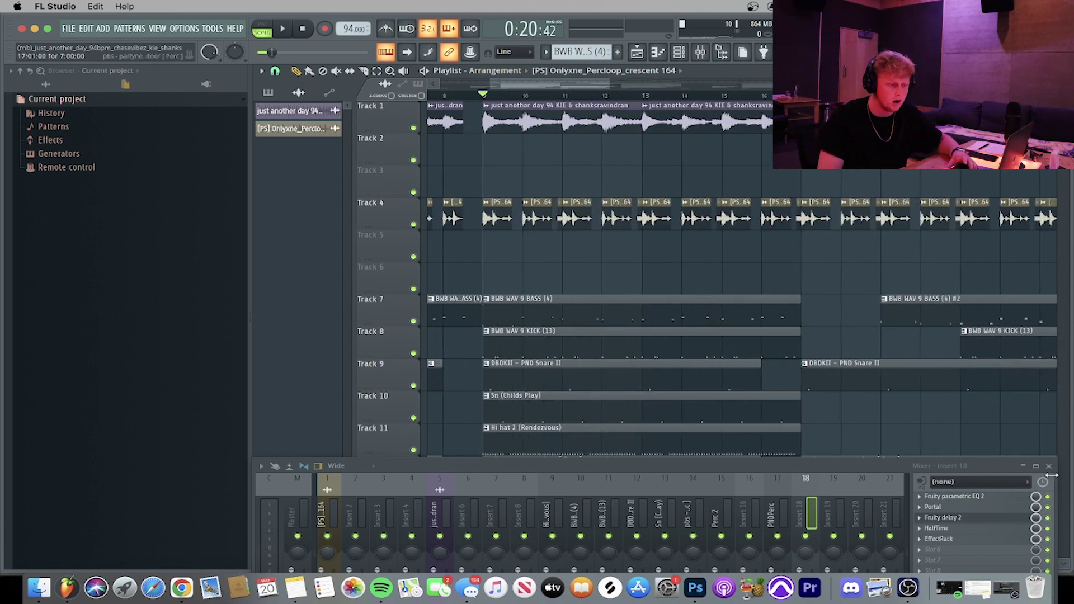
key(F9)
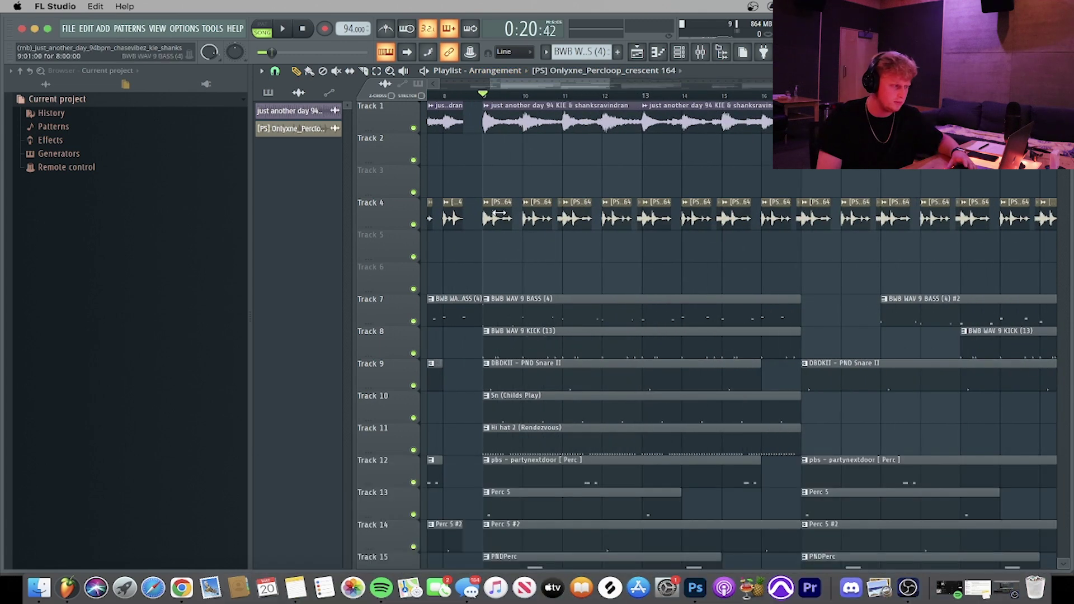
Mute the audio loops on tracks 1 and 4, play only the drums and bass from bar 9, and view the channel rack
click(413, 225)
click(413, 127)
key(space)
scroll(492, 99, up, 3)
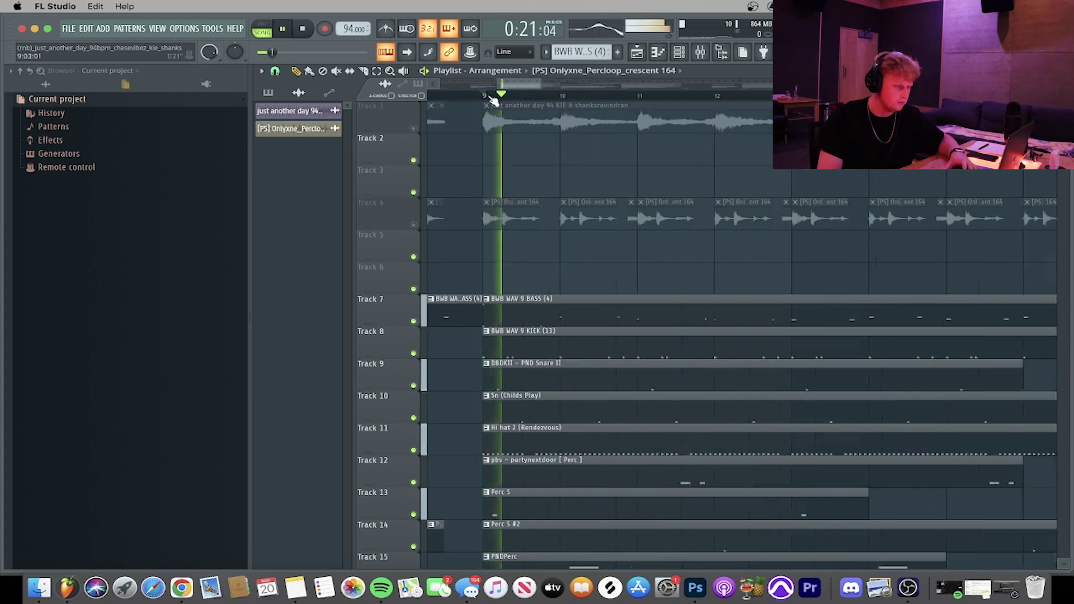
scroll(588, 149, down, 2)
scroll(587, 100, down, 3)
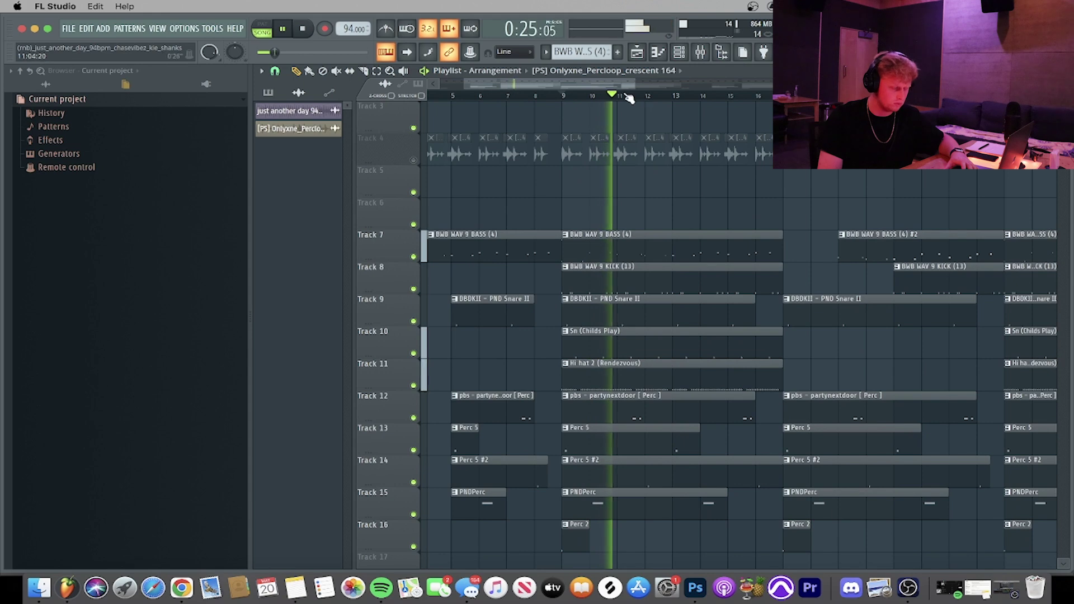
scroll(629, 98, up, 2)
key(F6)
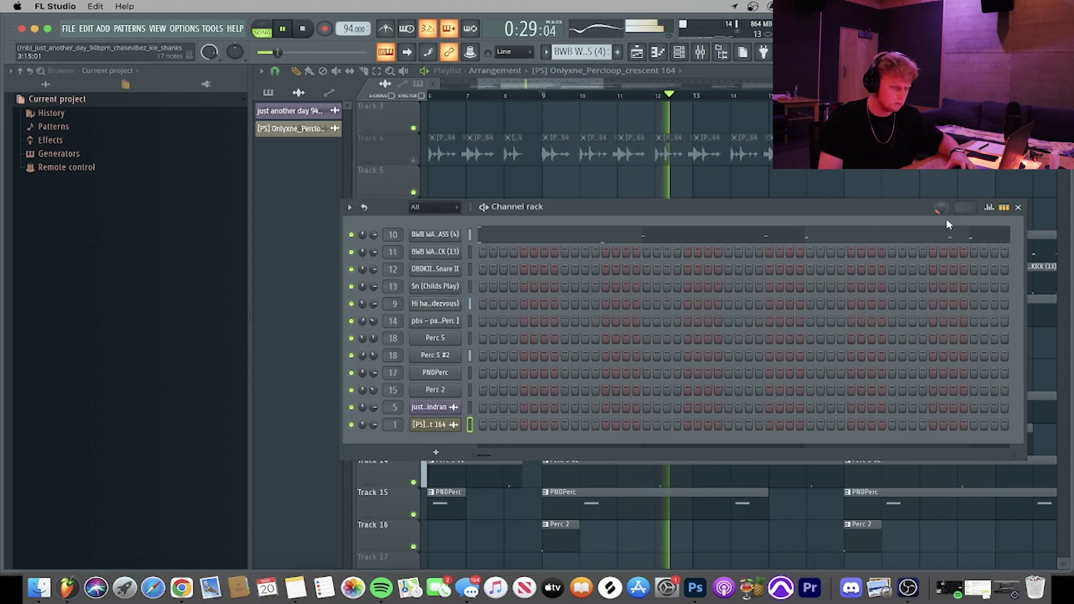
key(space)
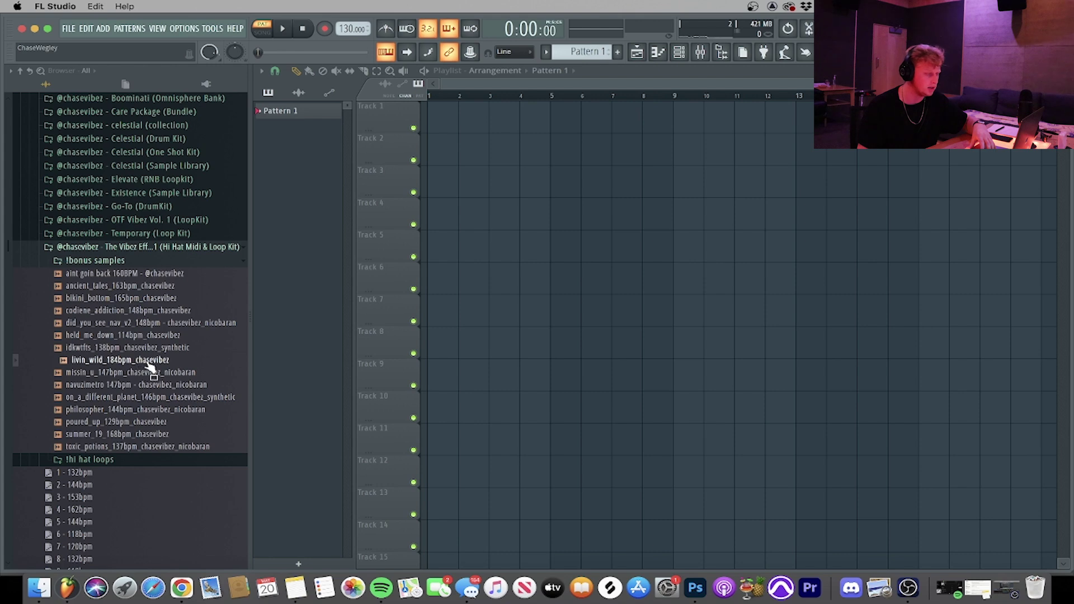
Place the livin_wild_184bpm_chasevibez sample on track 1 from bar 1, play it, and set the tempo to 184 BPM
drag(526, 107, 526, 108)
key(space)
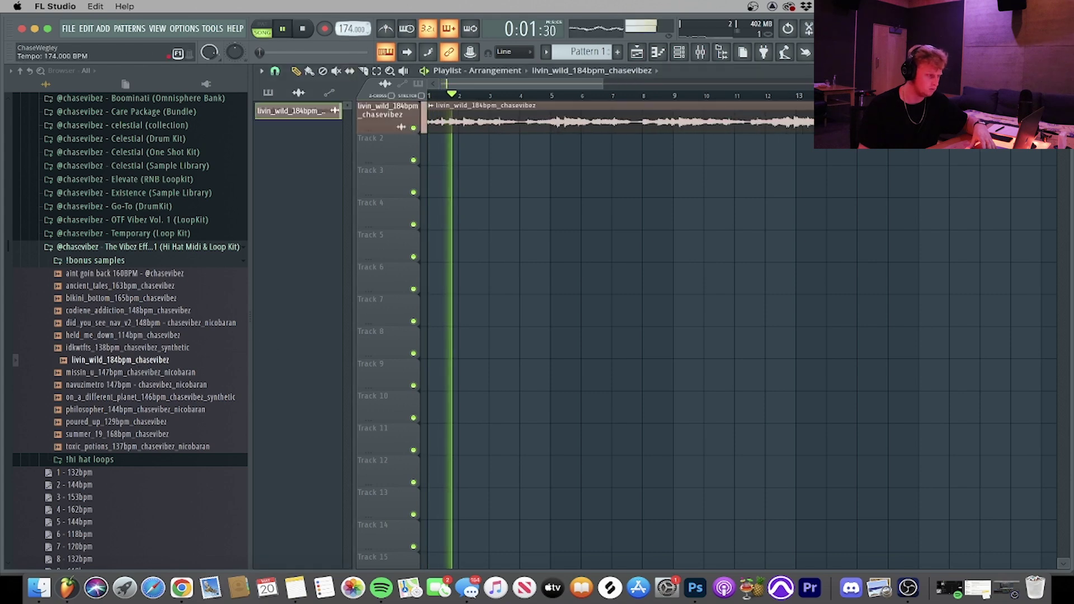
drag(345, 29, 345, 18)
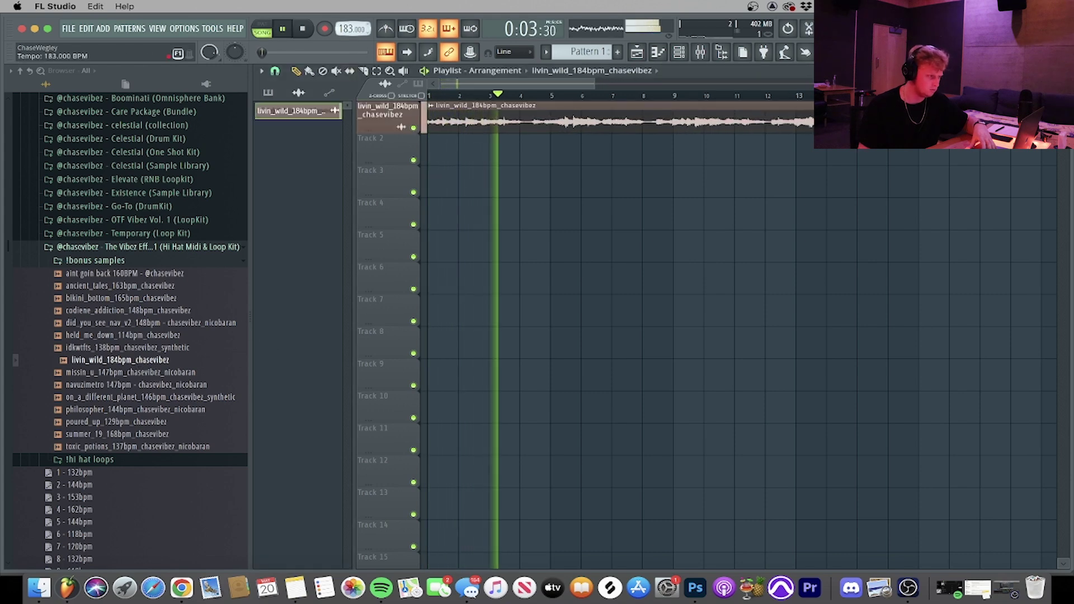
Place a Pattern 1 clip on track 3 at bar 1 and extend it to eight bars
click(592, 70)
click(625, 112)
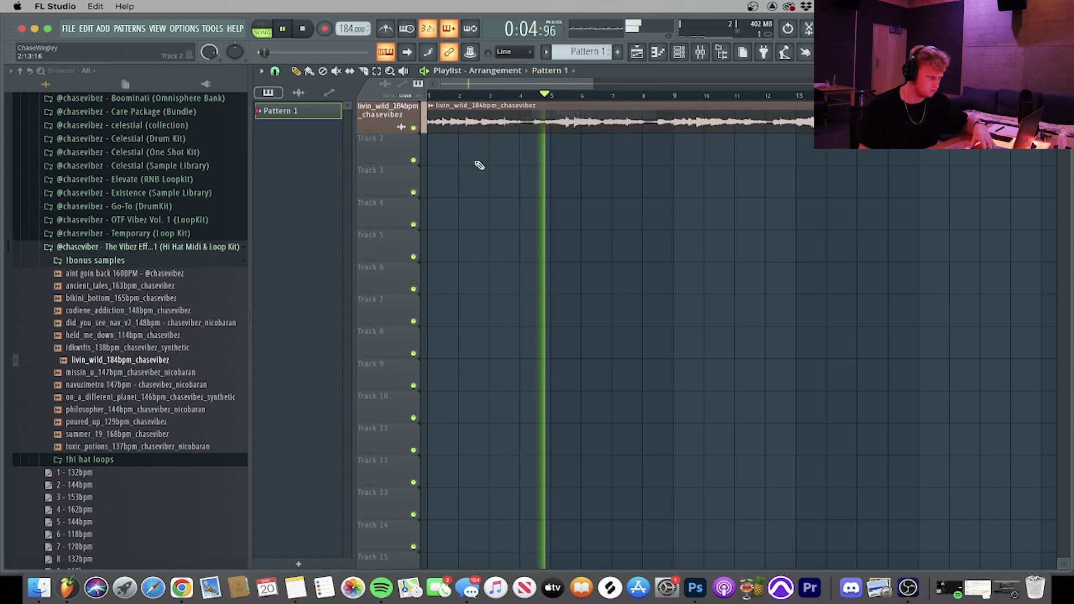
click(436, 192)
drag(455, 187, 662, 175)
Duplicate the eight-bar Pattern 1 clip end to end until track 3 holds eight clips
key(super+b)
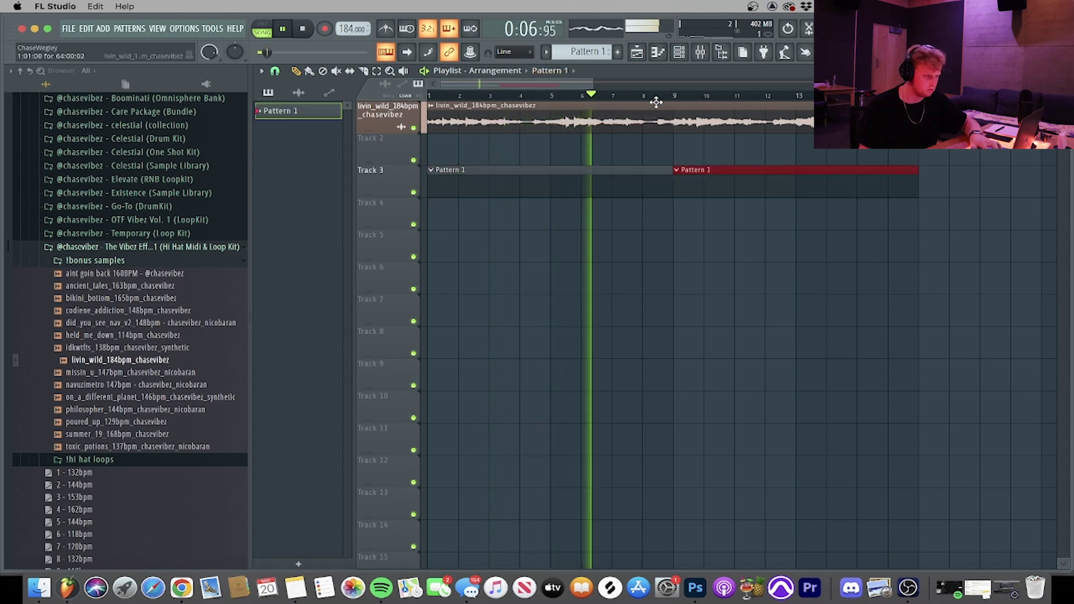
key(super+b)
scroll(655, 101, down, 3)
scroll(655, 101, down, 4)
key(ctrl+b)
key(ctrl+b)
key(ctrl+b)
key(ctrl+b)
key(ctrl+b)
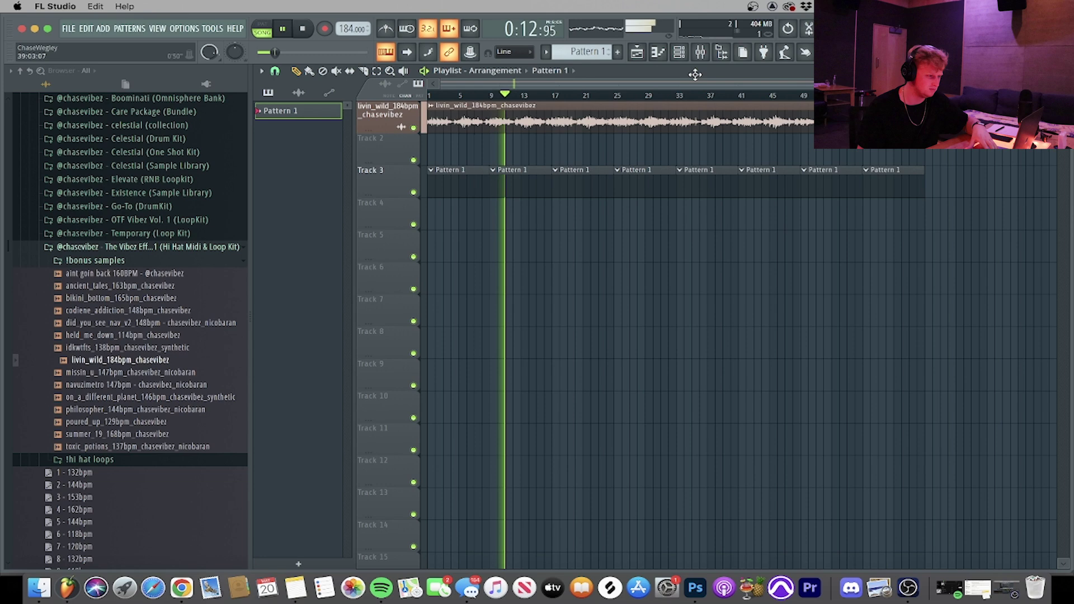
Stop playback, show the channel rack and the full mixer, and route the livin_wild sample to mixer track 5
click(679, 52)
click(700, 54)
key(space)
drag(537, 467, 531, 356)
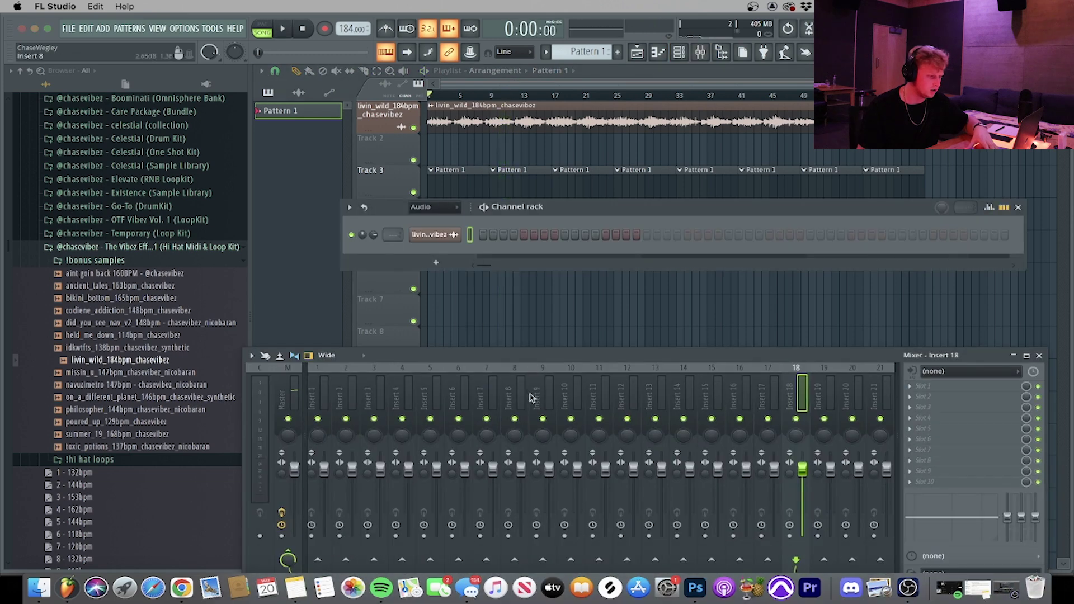
right_click(436, 400)
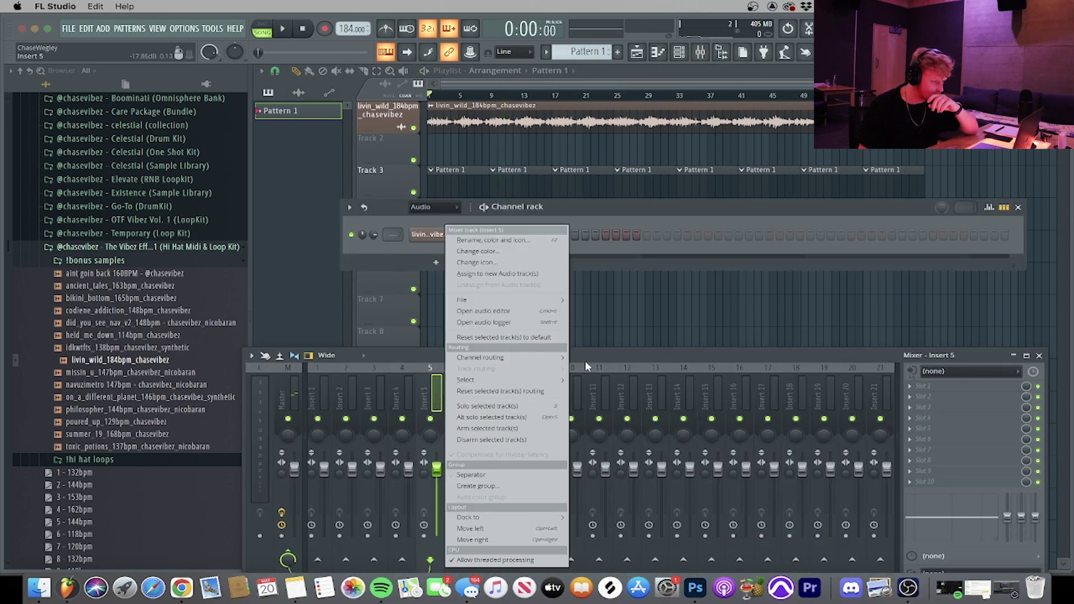
click(643, 358)
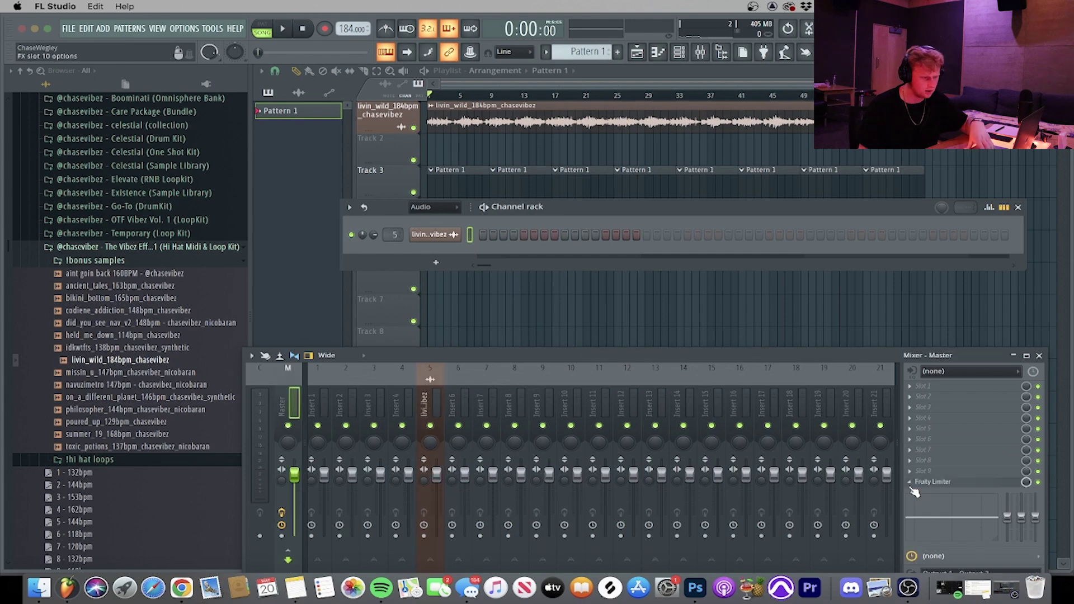
Replace the master track's Fruity Limiter with a Fruity soft clipper in the first effect slot
click(907, 481)
click(942, 311)
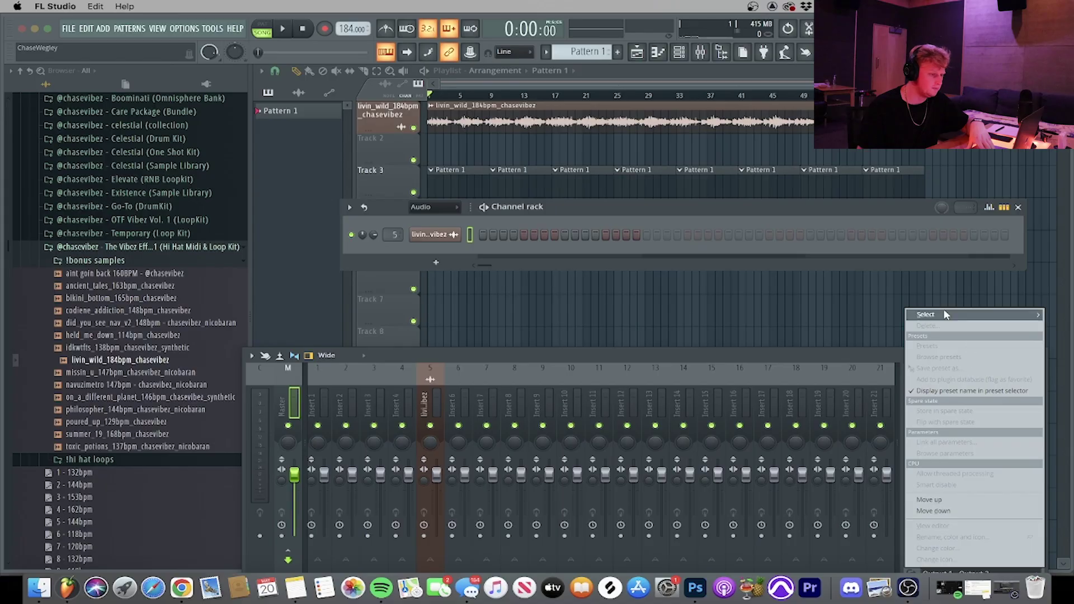
mouse_move(944, 314)
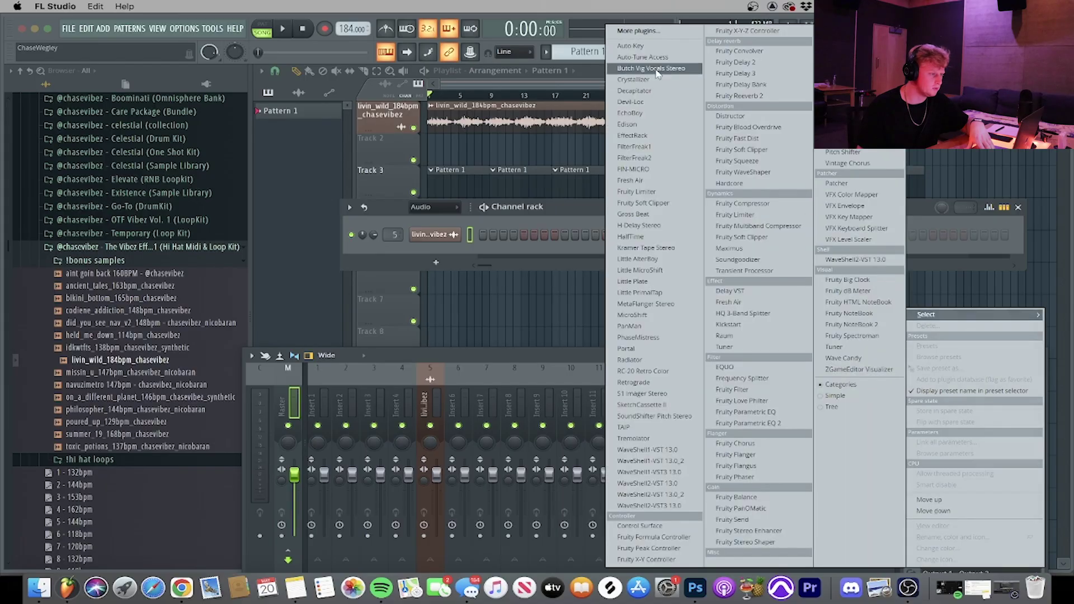
click(642, 33)
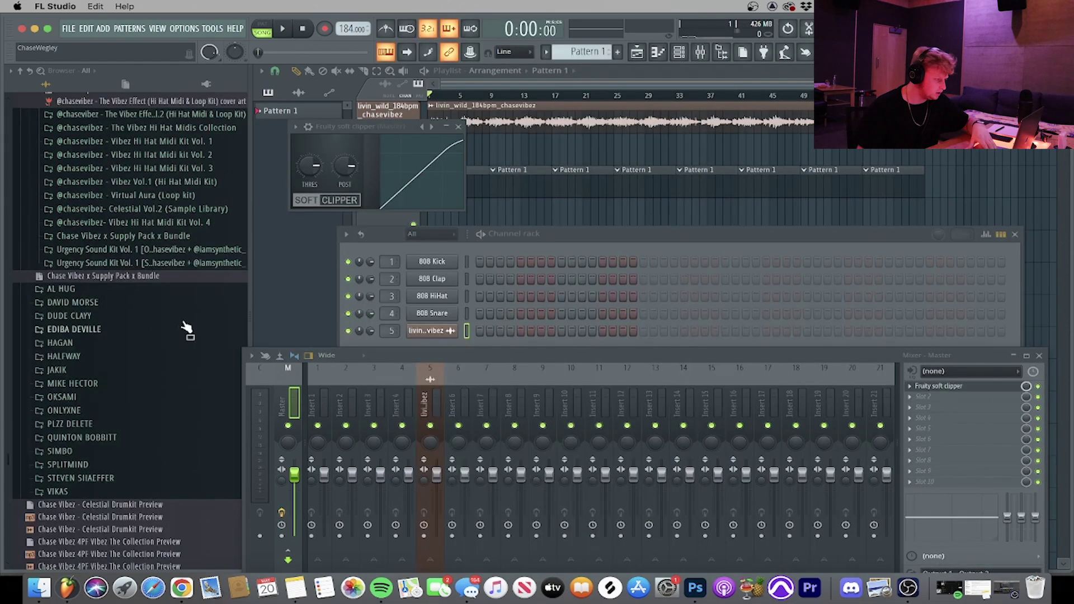
Find the Rims folder in the Celestial drum kit and replace the 808 Clap channel with [Rim] Jungle
scroll(167, 318, up, 2)
scroll(160, 306, up, 3)
scroll(190, 346, up, 3)
scroll(188, 347, down, 4)
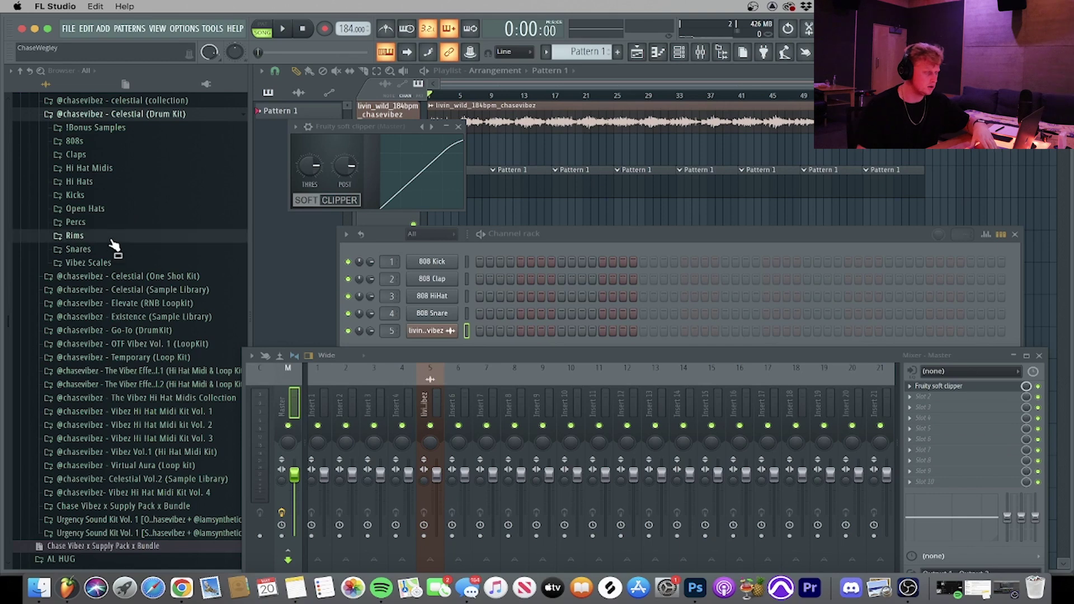
click(110, 239)
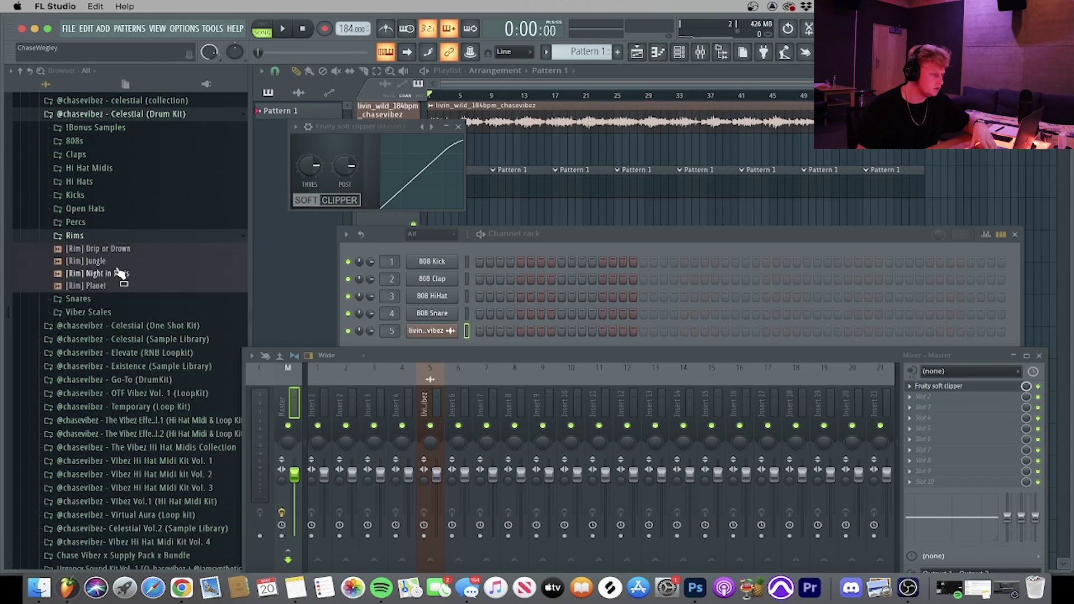
drag(458, 279, 454, 280)
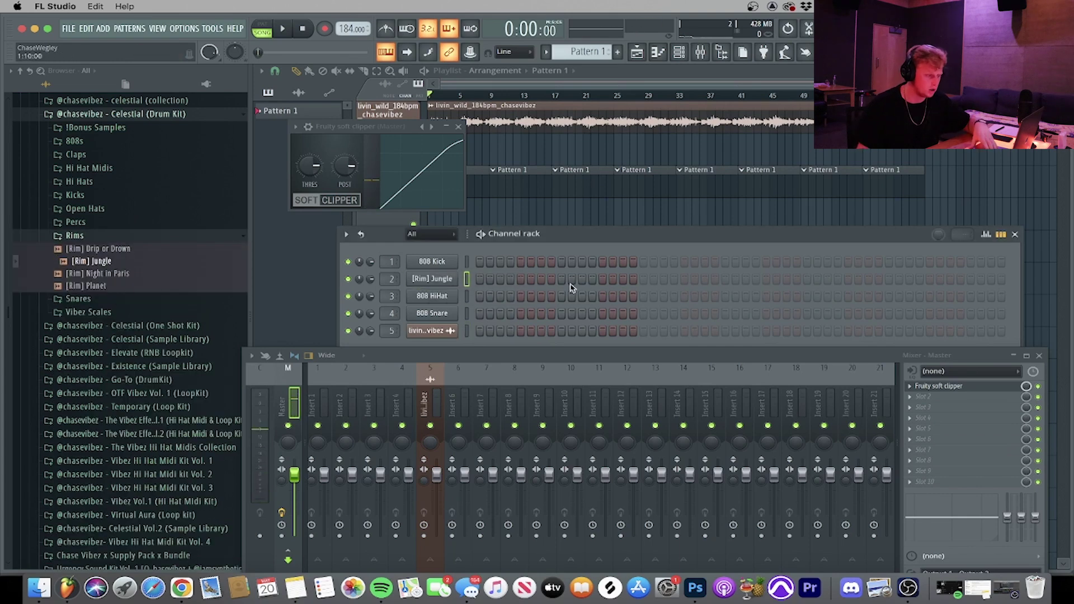
Place a [Rim] Jungle note on beat 3 of bar 1 and repeat it in every bar through bar 8
click(480, 280)
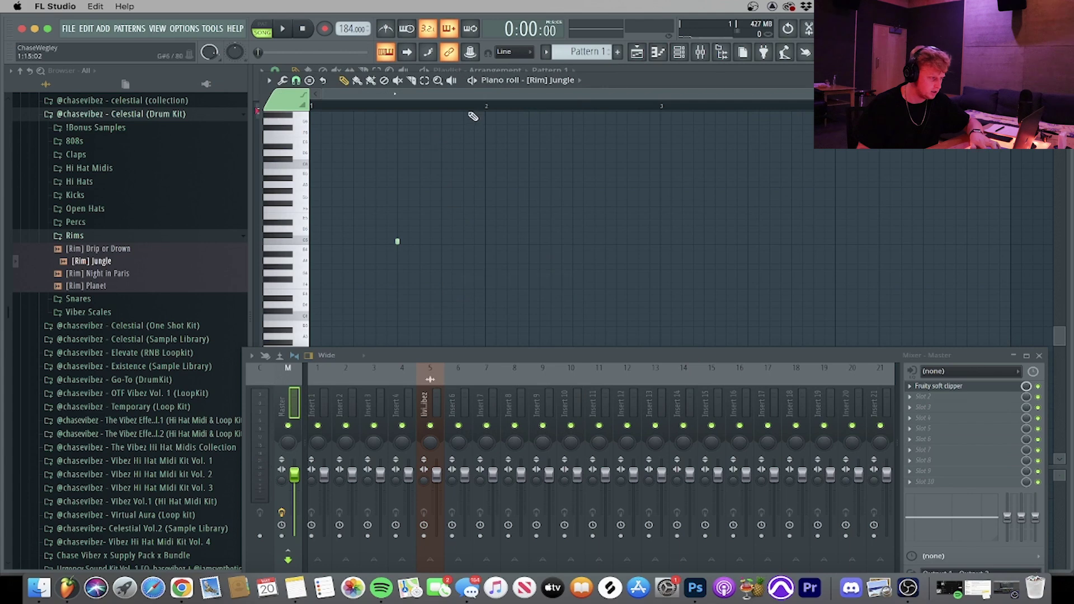
key(ctrl+b)
key(ctrl+b)
key(ctrl+b)
key(ctrl+b)
key(ctrl+b)
key(ctrl+b)
key(ctrl+b)
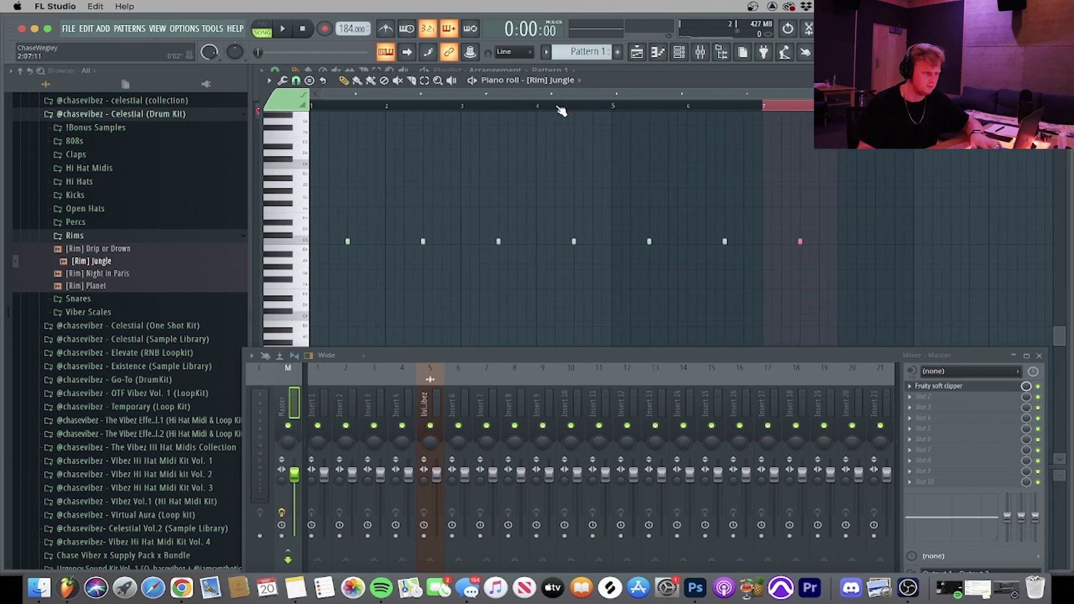
click(559, 107)
Route [Rim] Jungle to mixer track 12 with a slightly lowered level and play it together with the sample
right_click(641, 383)
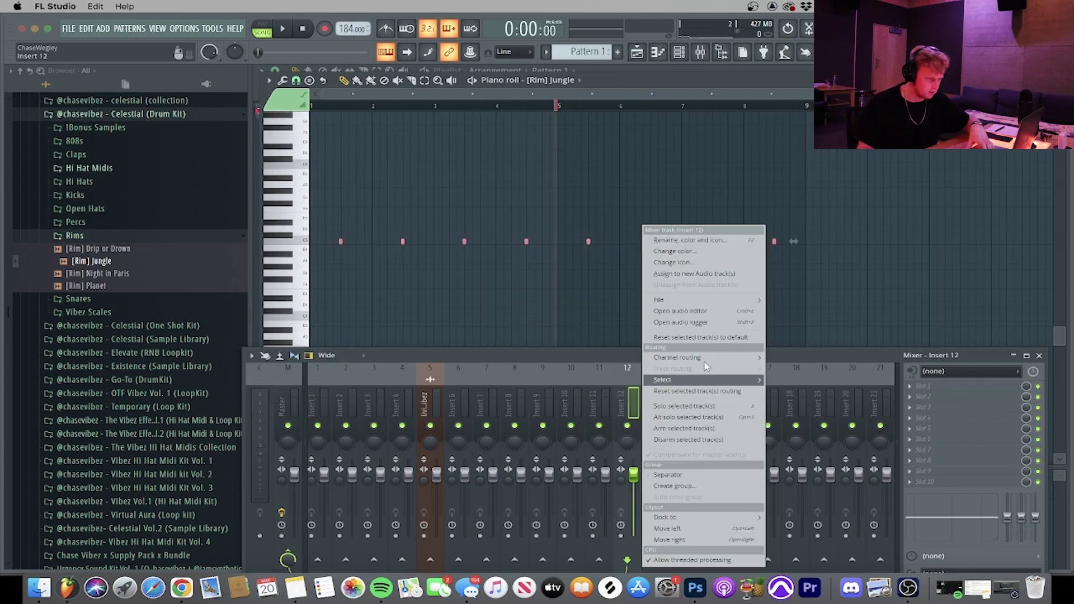
click(828, 357)
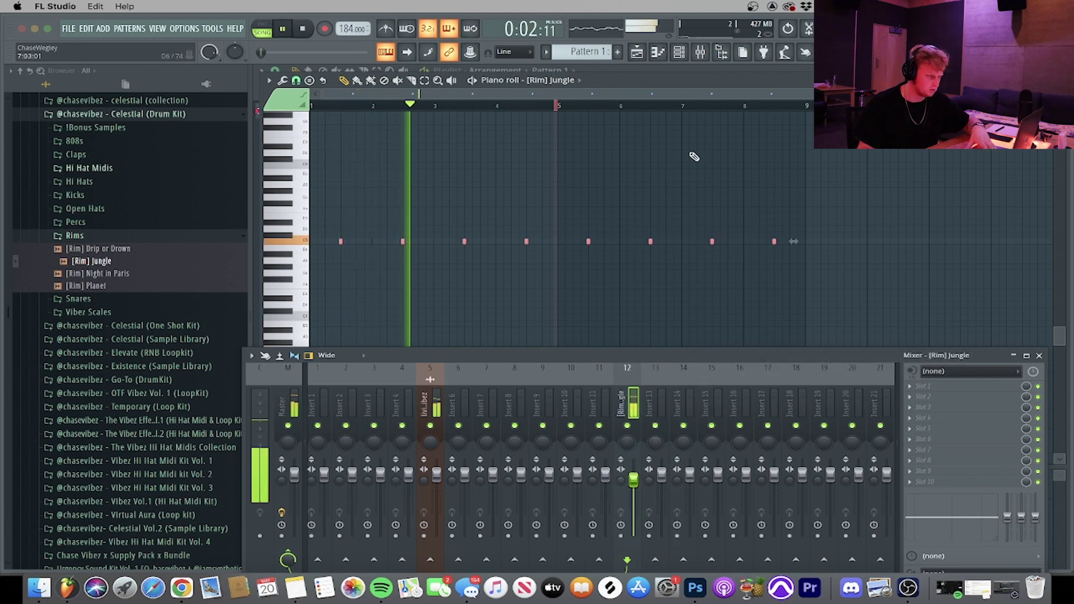
key(F6)
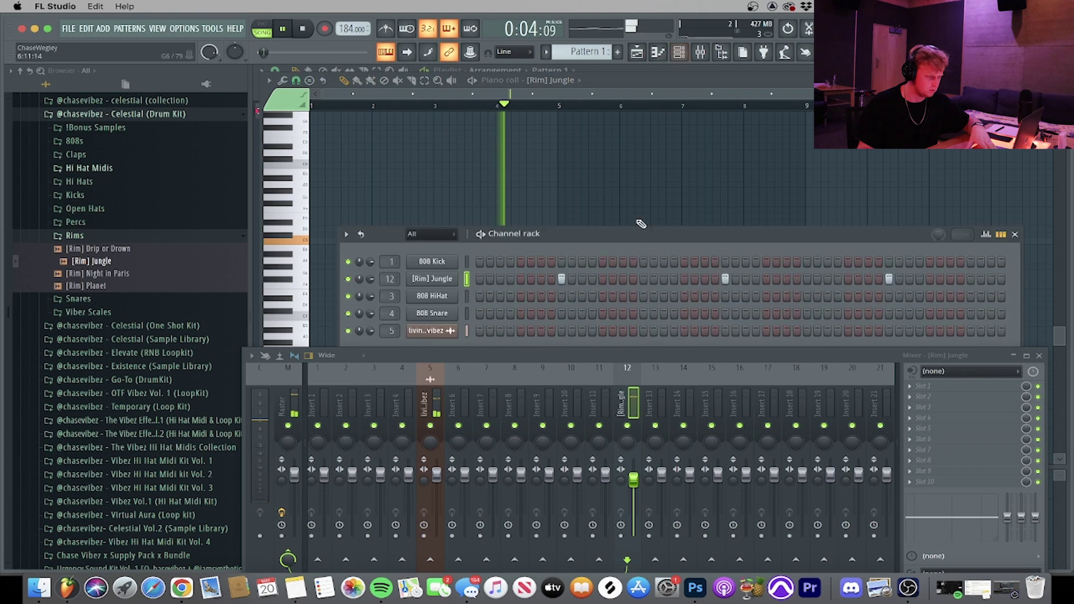
key(space)
Replace the 808 HiHat channel with [Hi Hat] Hit 3 and try the 15 - 107bpm hi hat MIDI loop on it
drag(588, 234, 566, 191)
click(137, 181)
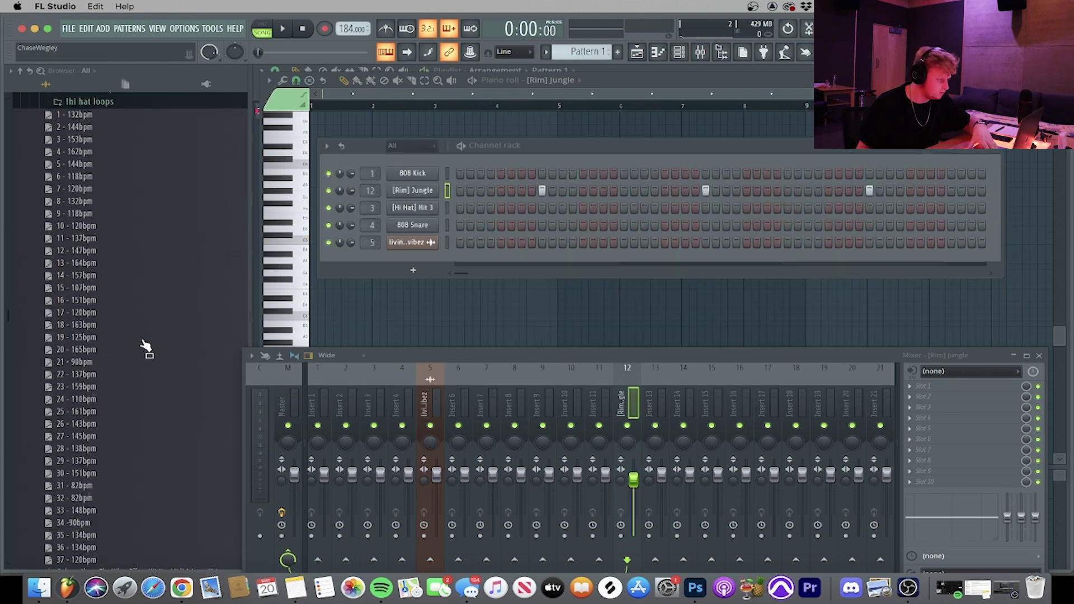
drag(162, 286, 179, 295)
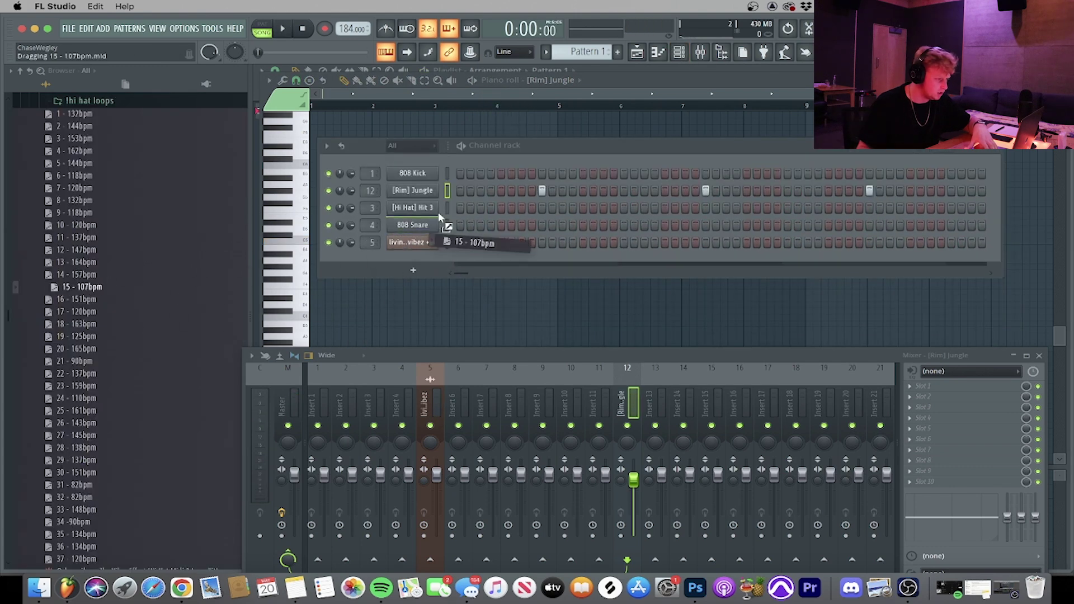
drag(438, 215, 423, 207)
Audition the 12 - 147bpm MIDI loop on the [Hi Hat] Hit 3 channel and replace it with the 11 - 137bpm loop
key(space)
click(519, 210)
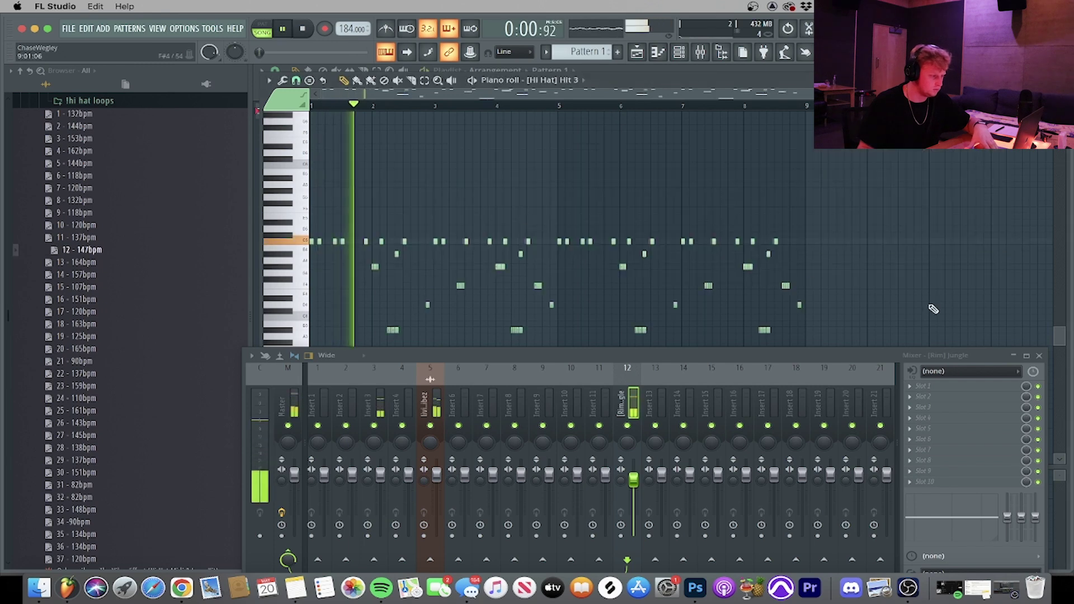
click(1038, 356)
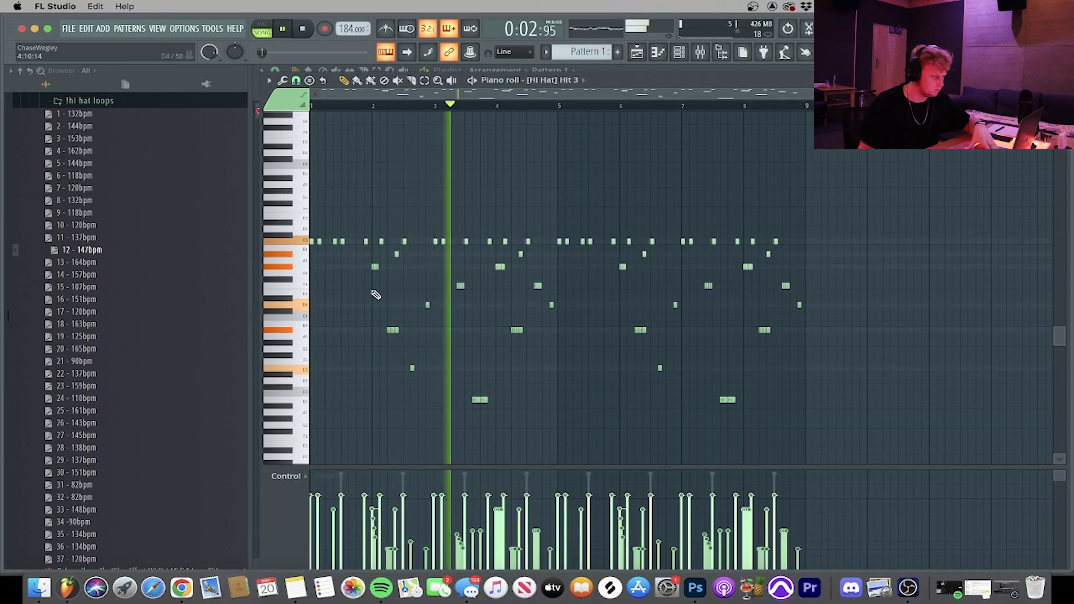
drag(454, 228, 450, 235)
key(space)
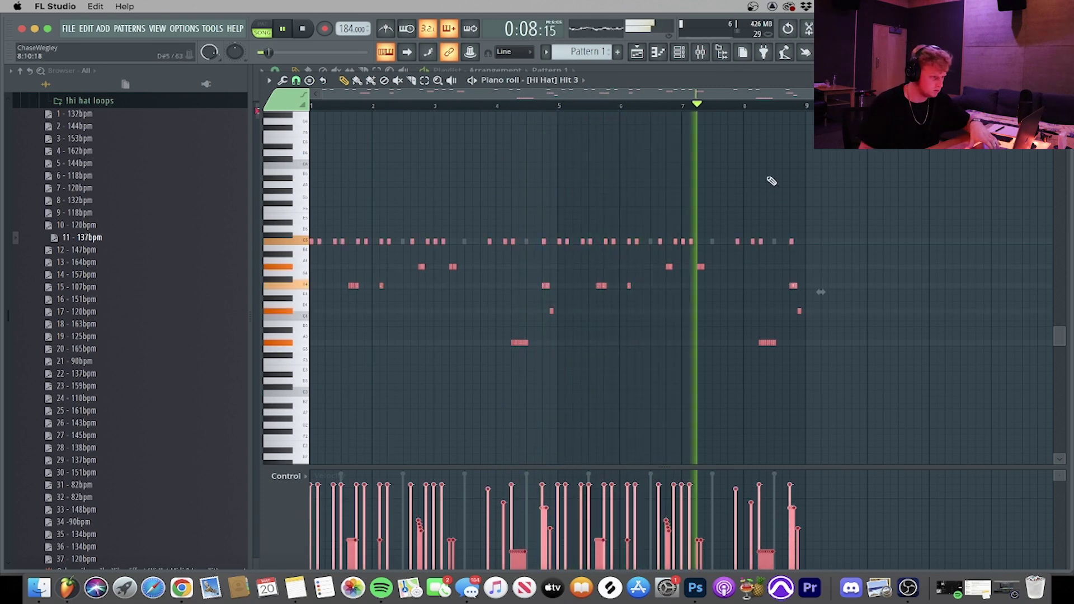
Route [Hi Hat] Hit 3 to mixer track 13 and close the mixer
click(700, 52)
right_click(670, 383)
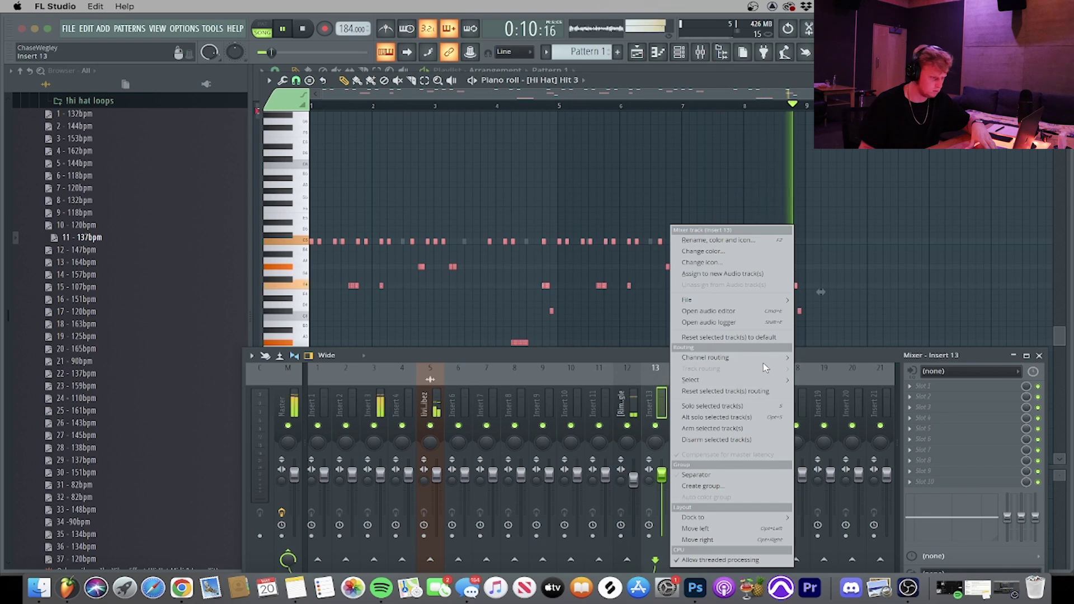
mouse_move(780, 357)
click(850, 362)
click(1039, 356)
Add an extra [Rim] Jungle hit near the end of bar 1 in the step sequence
click(594, 191)
right_click(593, 191)
click(604, 191)
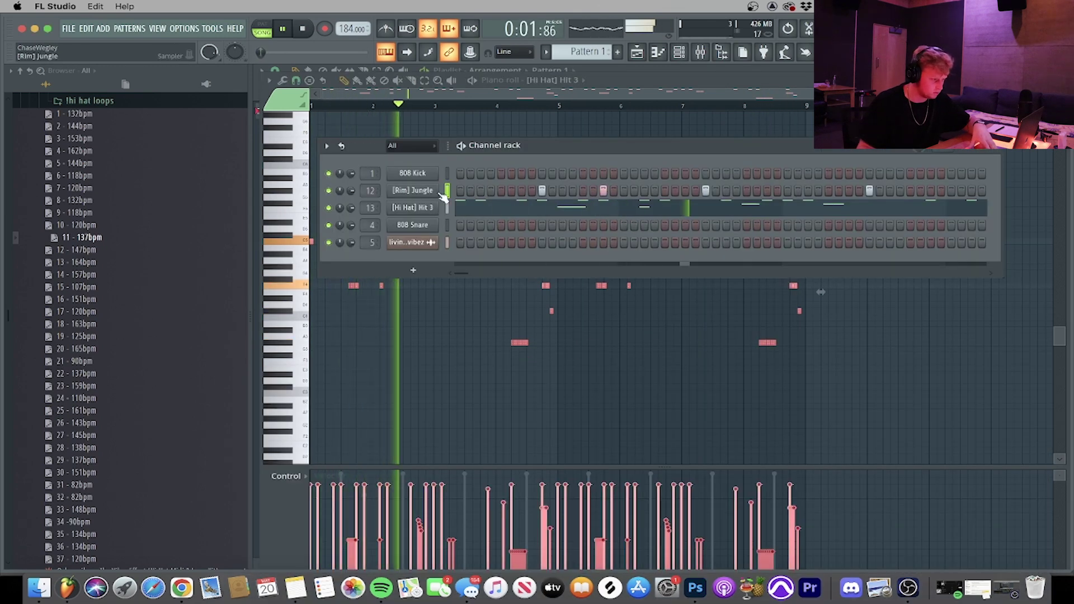
In the [Rim] Jungle piano roll, replace the hits from bar 3 onward with copies of the first two bars and raise all velocities
right_click(437, 193)
click(453, 199)
drag(979, 313, 451, 184)
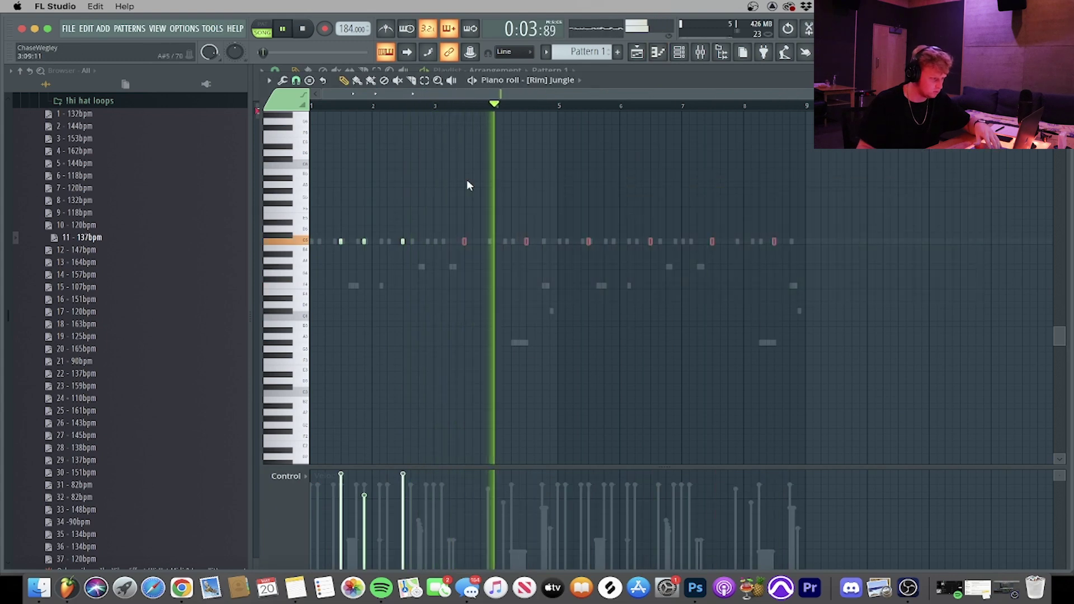
key(super+b)
key(super+b)
key(super+b)
key(super+d)
key(super+a)
scroll(649, 240, up, 3)
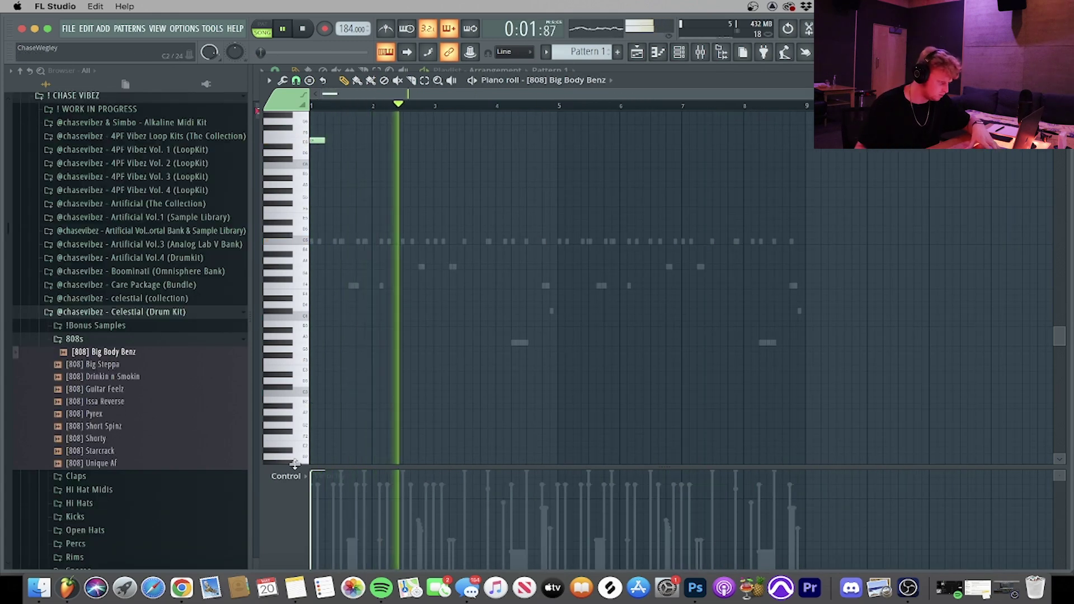
Check the note property lane of [808] Big Body Benz and play its opening note with the beat
click(286, 476)
click(291, 508)
click(305, 478)
click(329, 509)
key(space)
key(space)
scroll(347, 218, up, 1)
key(space)
Place the second [808] Big Body Benz note late in bar 1, removing the earlier misplaced attempt
click(334, 184)
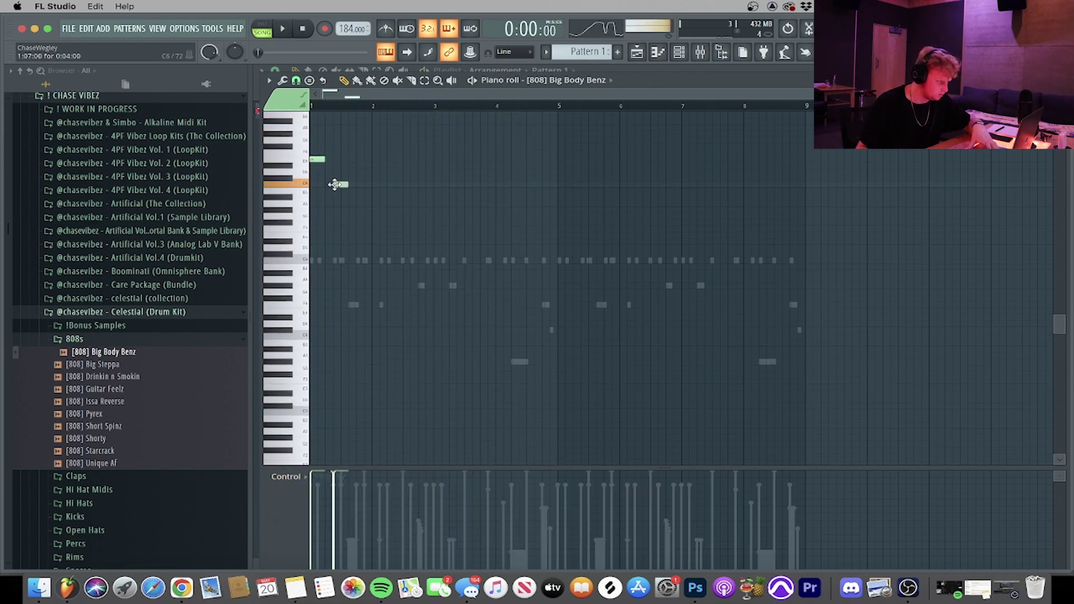
drag(344, 188, 350, 189)
key(space)
right_click(358, 185)
key(space)
key(space)
click(359, 184)
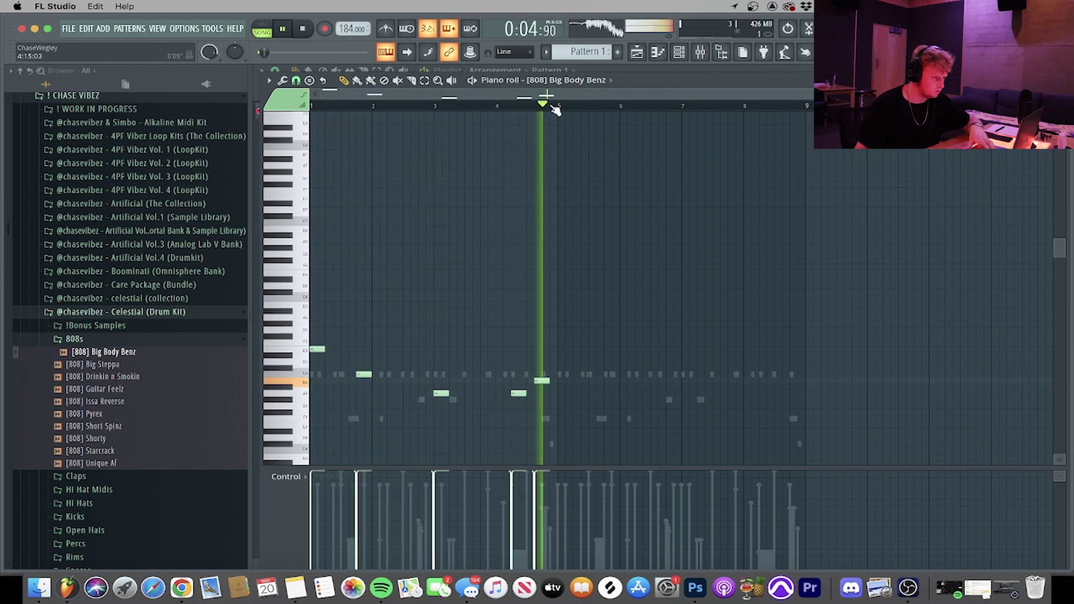
Duplicate the four-bar 808 line into bars 5 to 8 and play bar 4 with its short extra note
drag(553, 106, 167, 101)
key(super+b)
key(super+d)
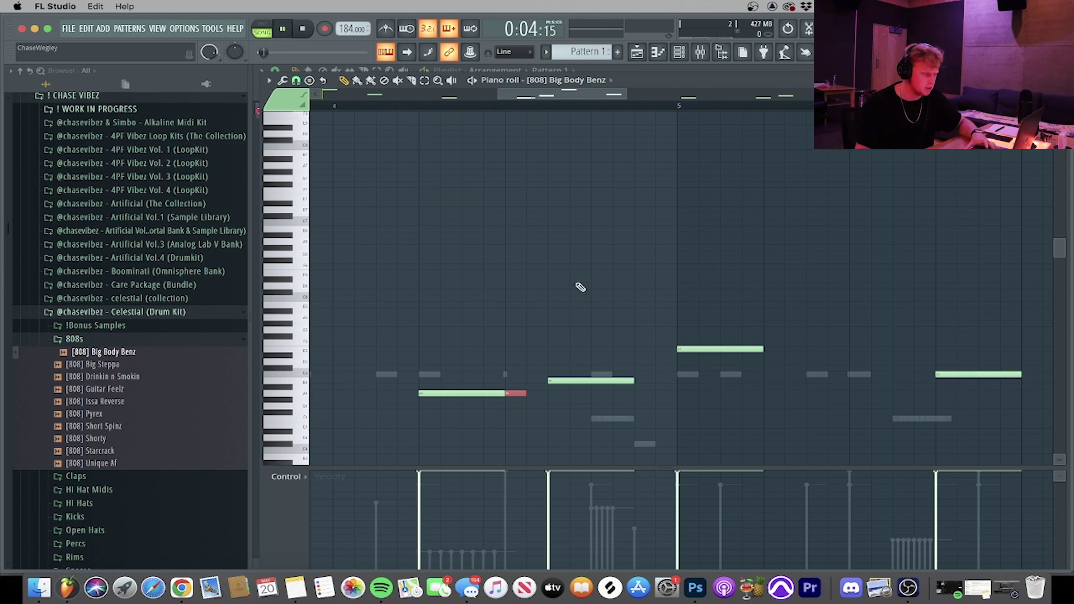
key(space)
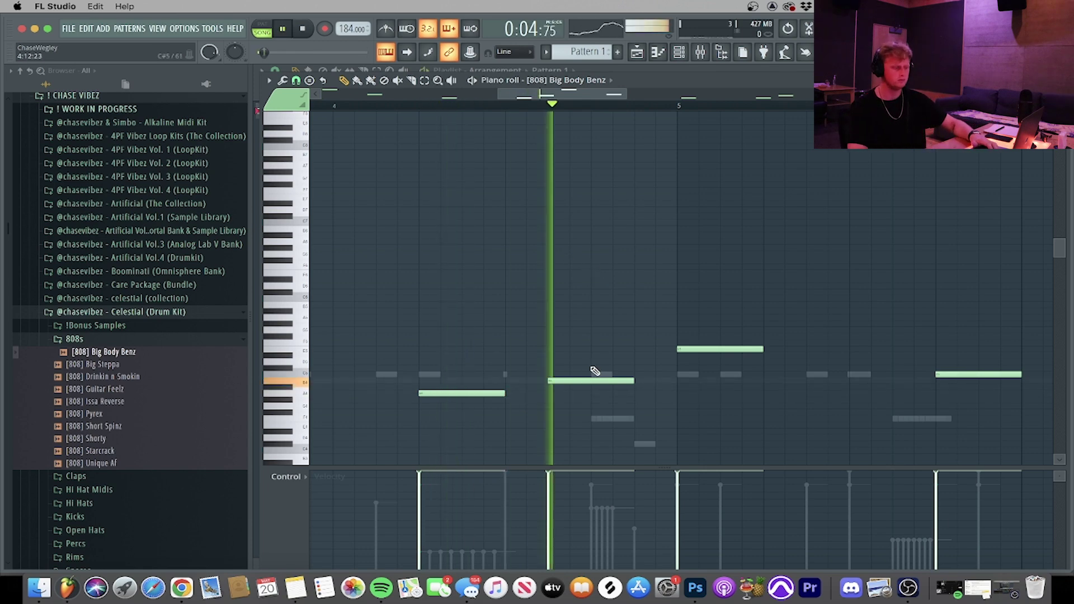
key(space)
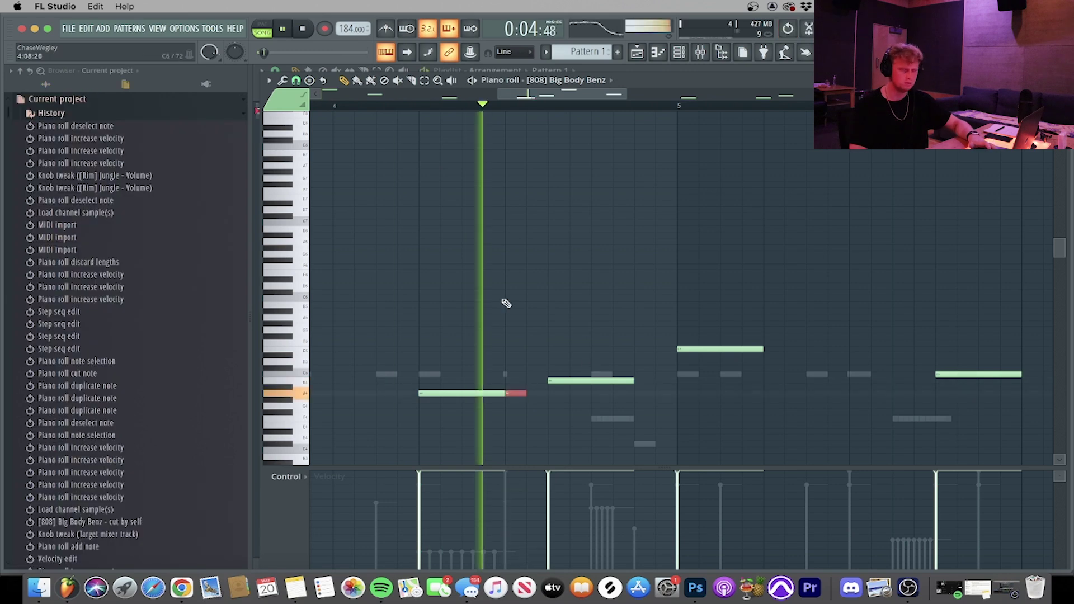
key(space)
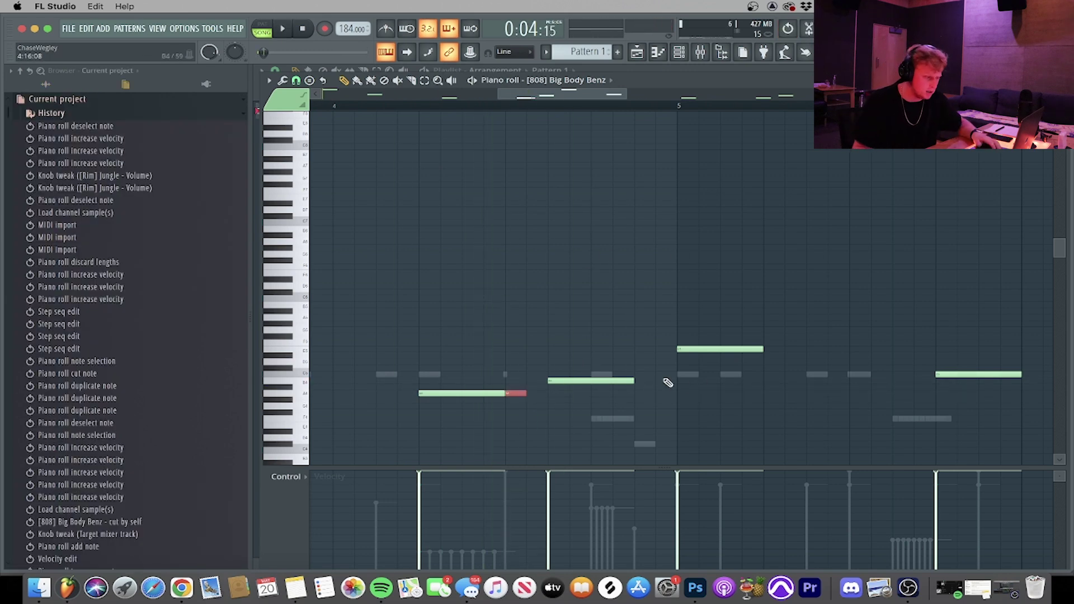
Add a short 808 note at the end of bar 4 and replace bars 5 to 8 with a copy of the revised line
scroll(689, 112, up, 2)
right_click(712, 381)
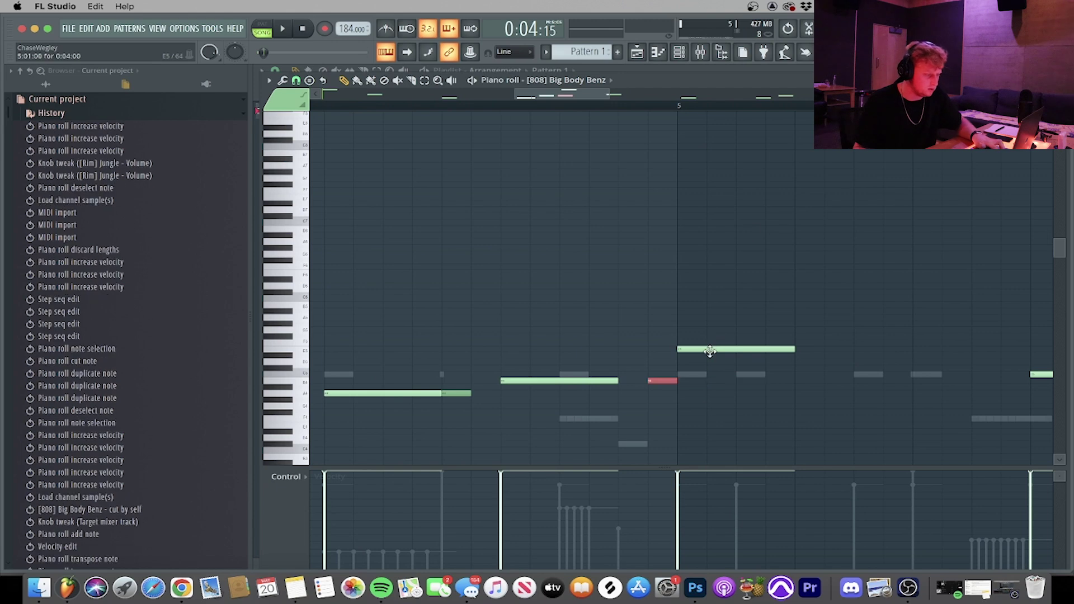
scroll(652, 113, down, 3)
key(space)
drag(907, 420, 549, 287)
key(Delete)
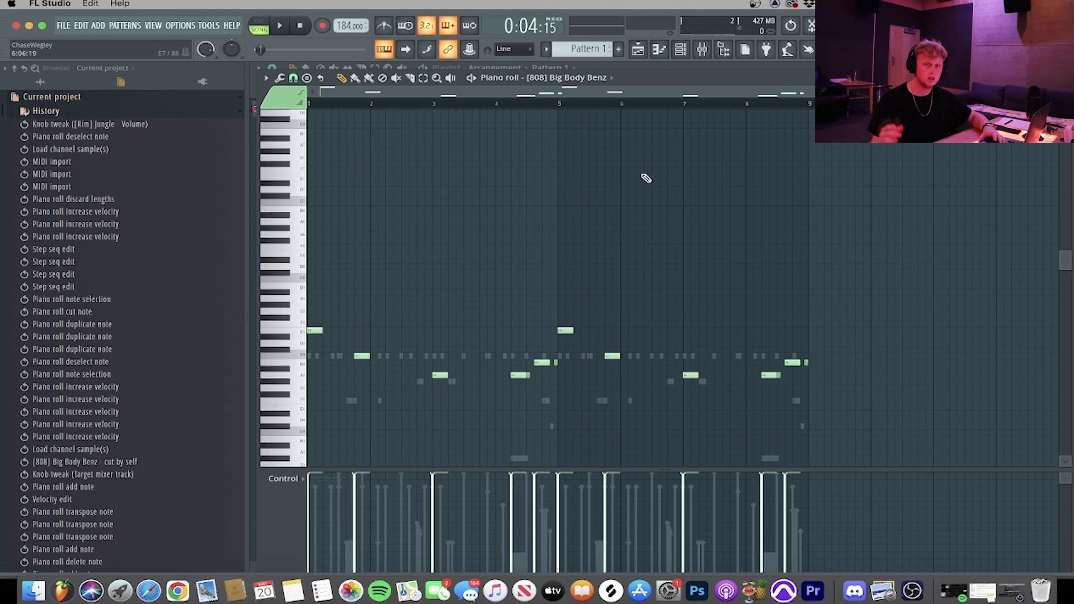
key(space)
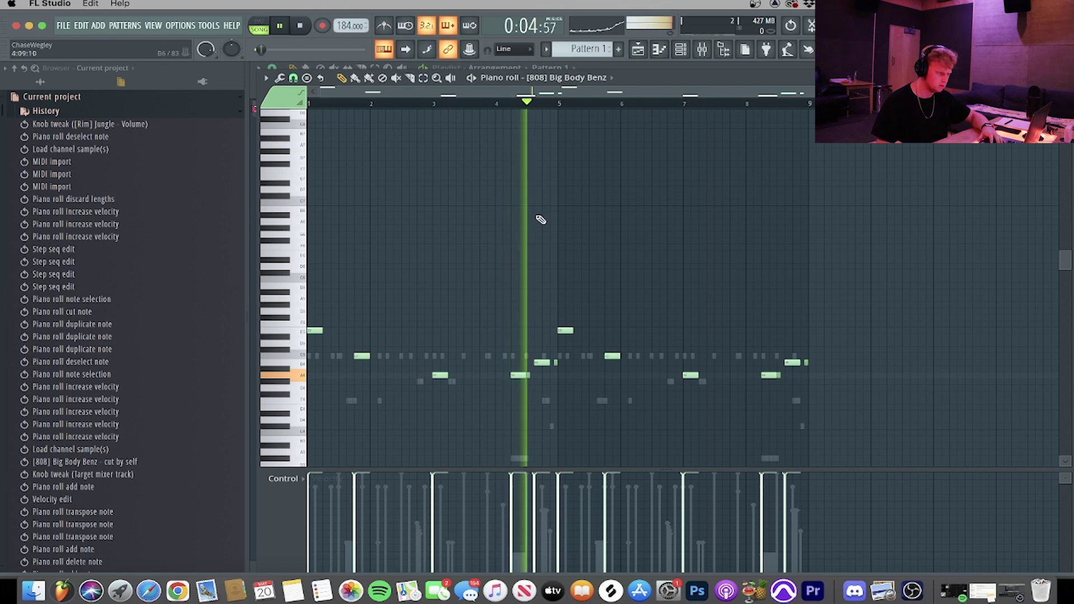
Look at the time shift in the [Hi Hat] Hit 3 channel settings and close them
key(F6)
click(426, 211)
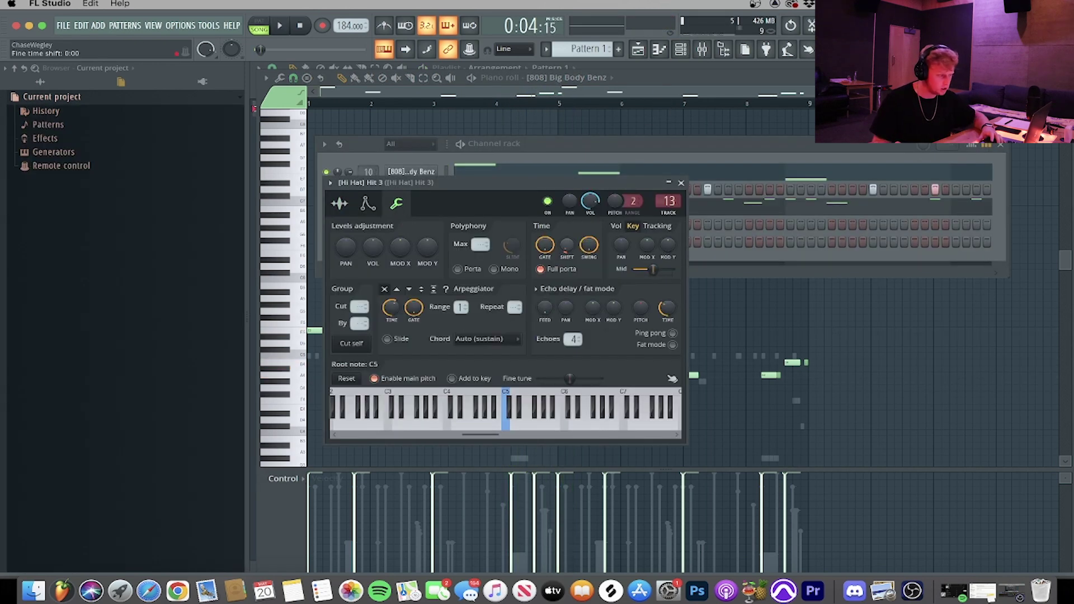
click(680, 183)
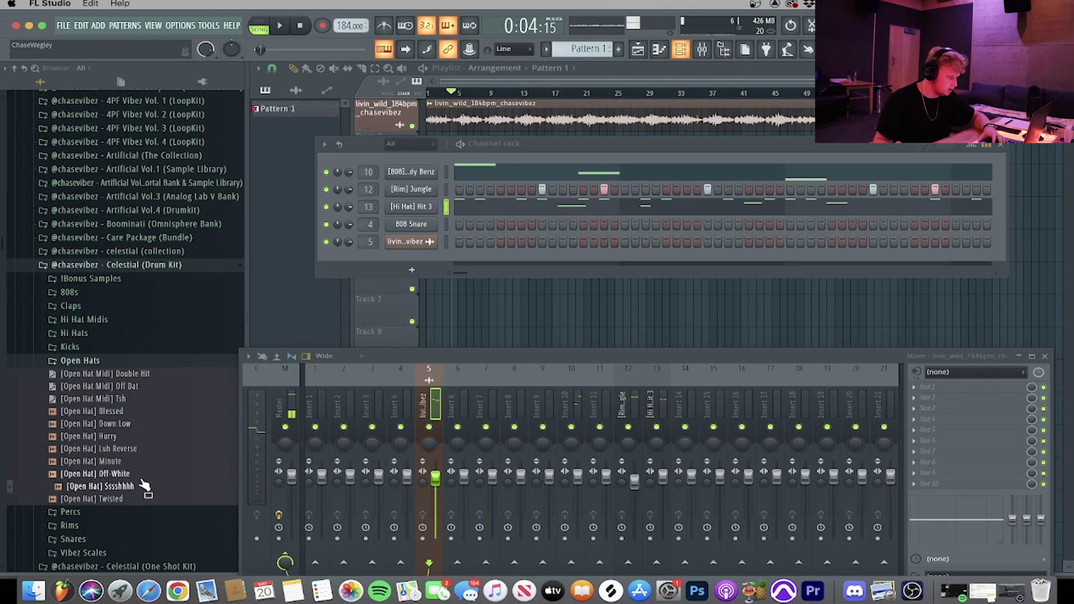
Replace 808 Snare with [Open Hat] Sssshhhh and place an open hat note on beat 2 of bar 1
right_click(434, 226)
click(462, 228)
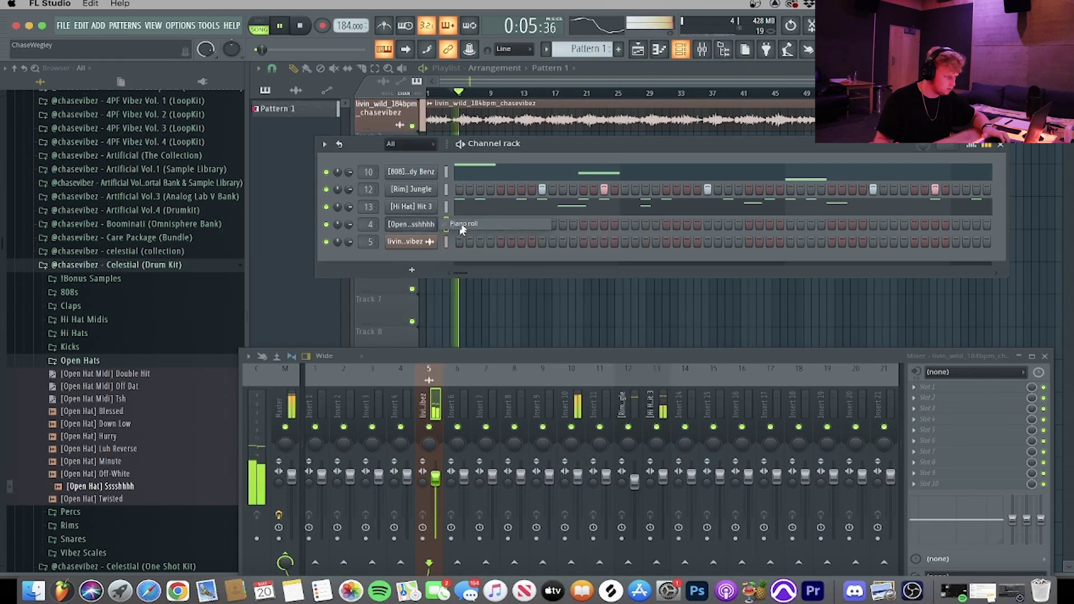
key(space)
click(1046, 357)
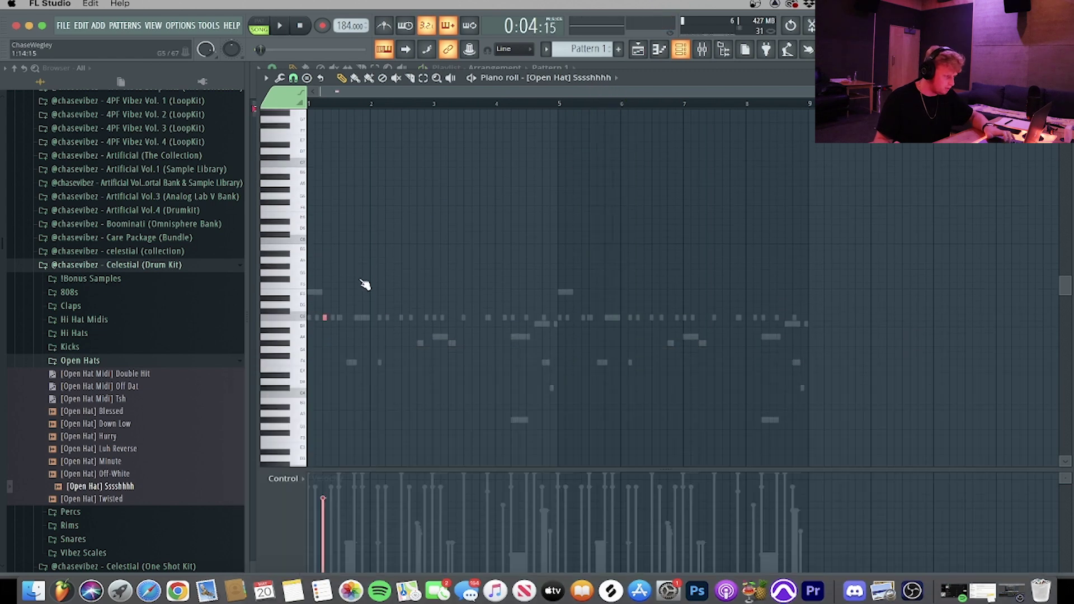
scroll(323, 107, up, 5)
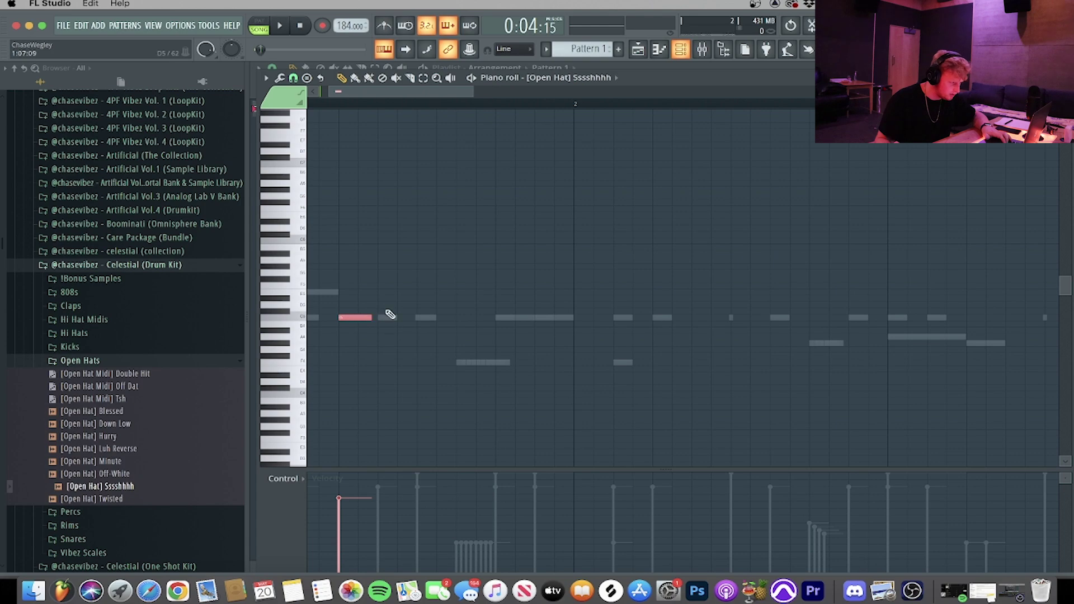
scroll(387, 102, down, 6)
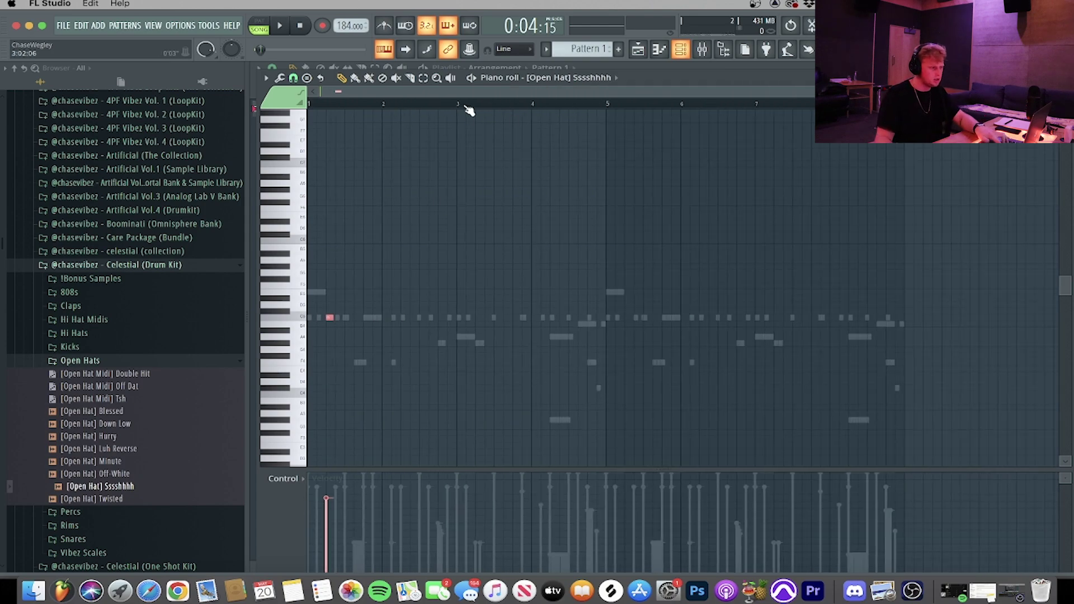
Duplicate the two-bar open hat pattern three times so it fills eight bars
drag(452, 106, 308, 105)
key(ctrl+b)
key(ctrl+b)
key(ctrl+b)
key(ctrl+d)
Turn down the attack and hold of the open hat's volume envelope and play the beat
click(685, 52)
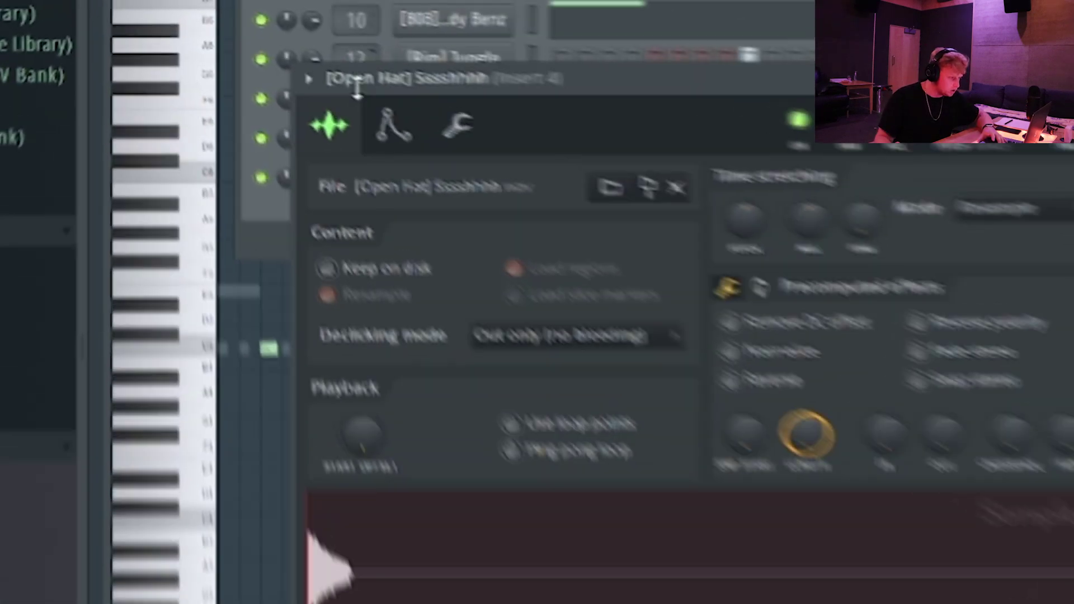
click(386, 219)
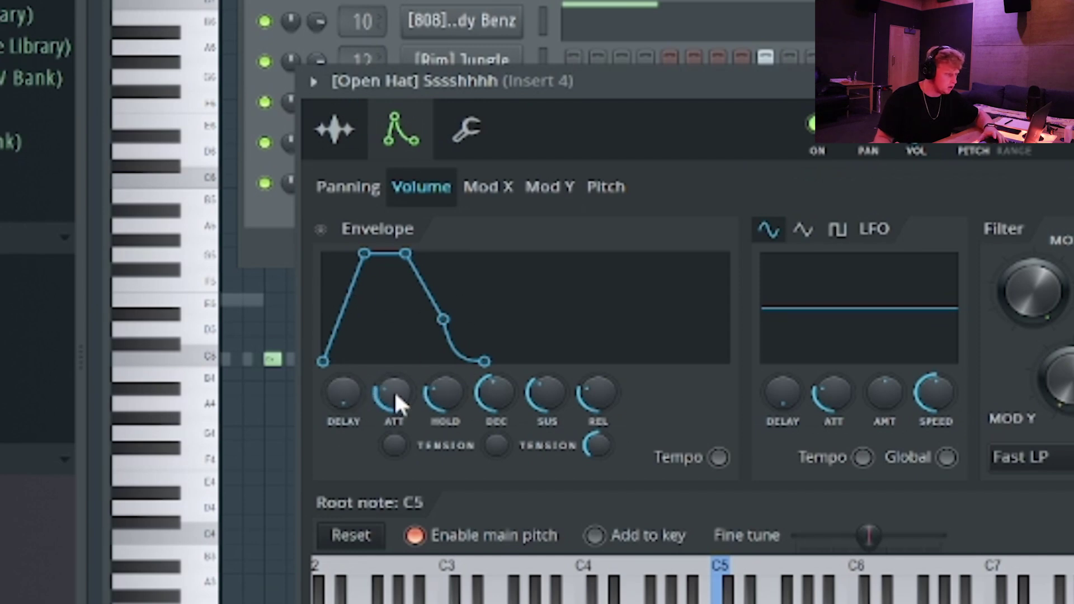
drag(396, 402, 396, 442)
drag(445, 414, 531, 485)
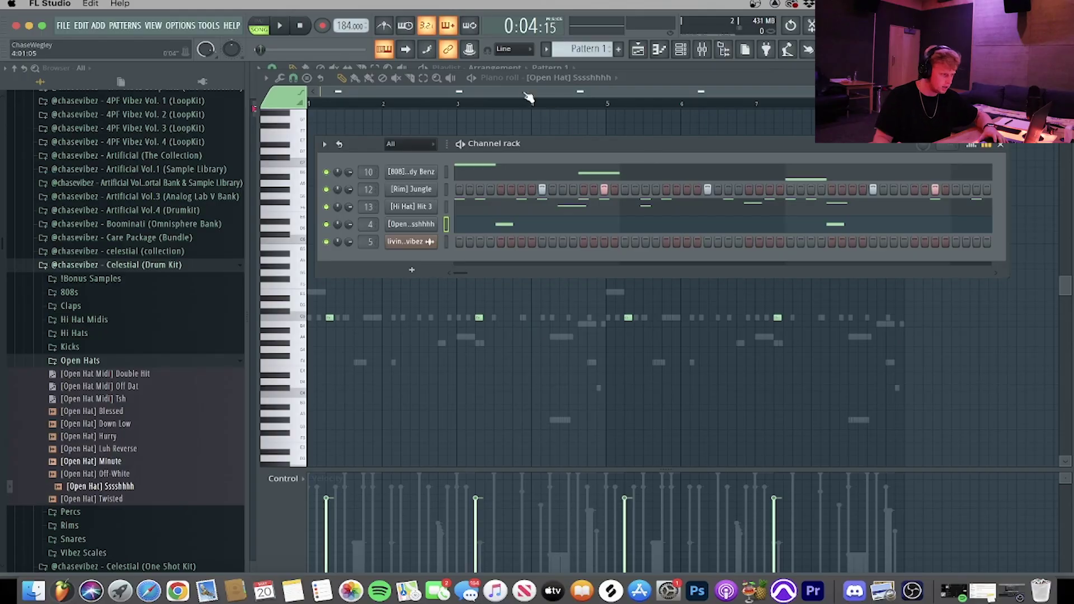
click(521, 91)
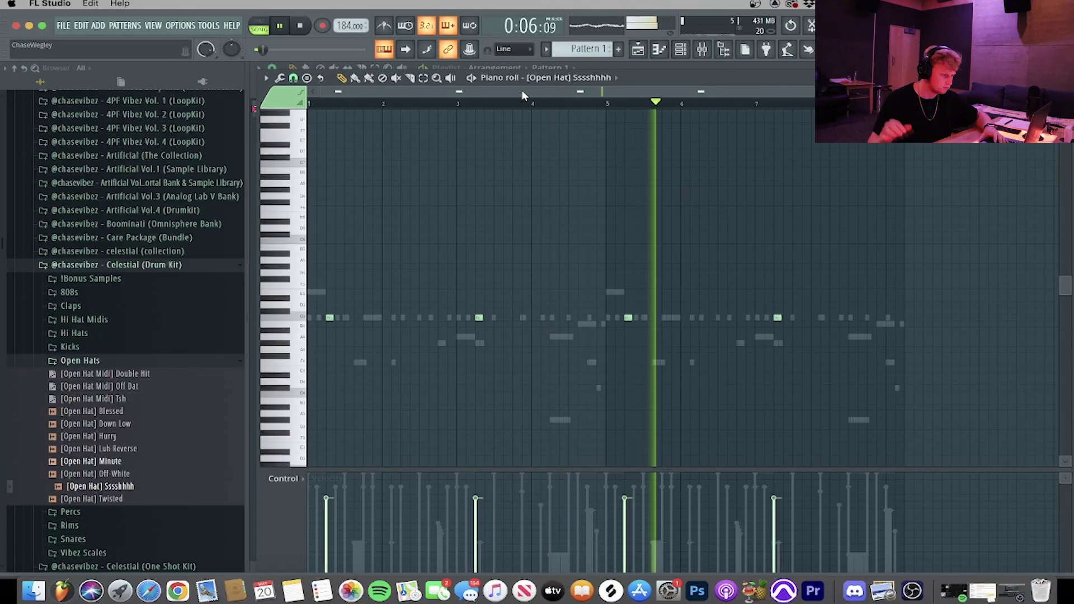
Delete the open hat hits in bars 3 and 7 and lower the remaining hits in pitch
key(super+a)
scroll(566, 356, down, 1)
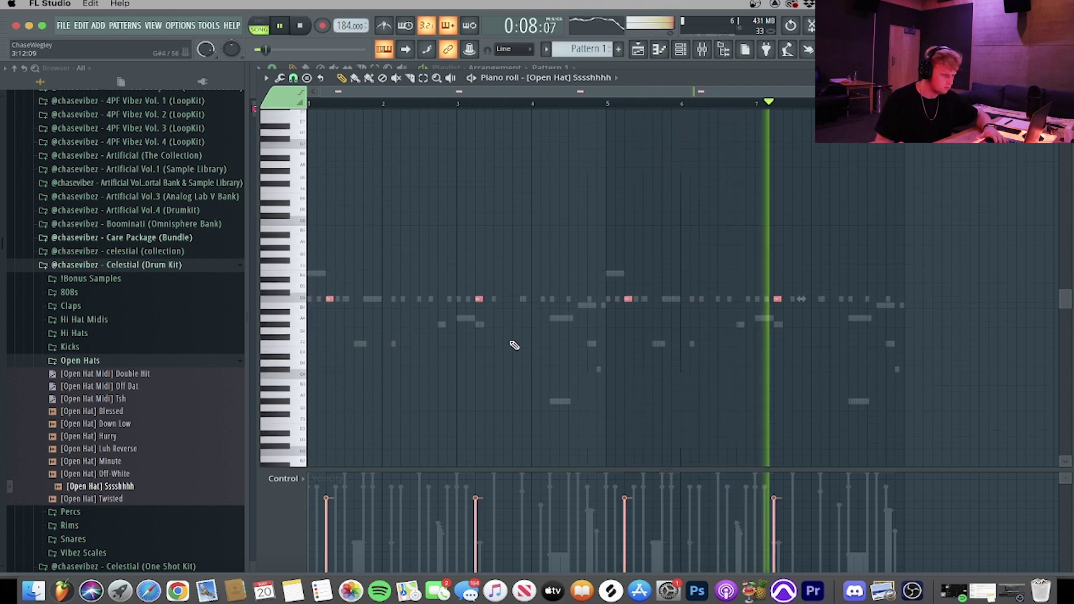
super+click(478, 298)
shift+super+click(778, 298)
key(Delete)
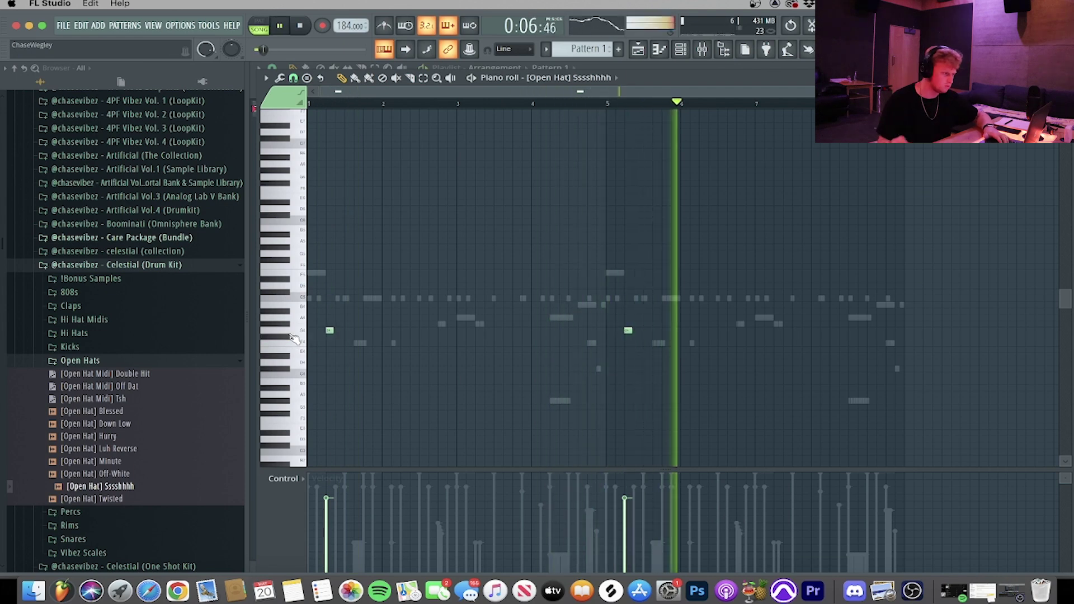
Play the beat from the channel rack and audition samples in the Celestial drum kit's Percs folder
click(682, 51)
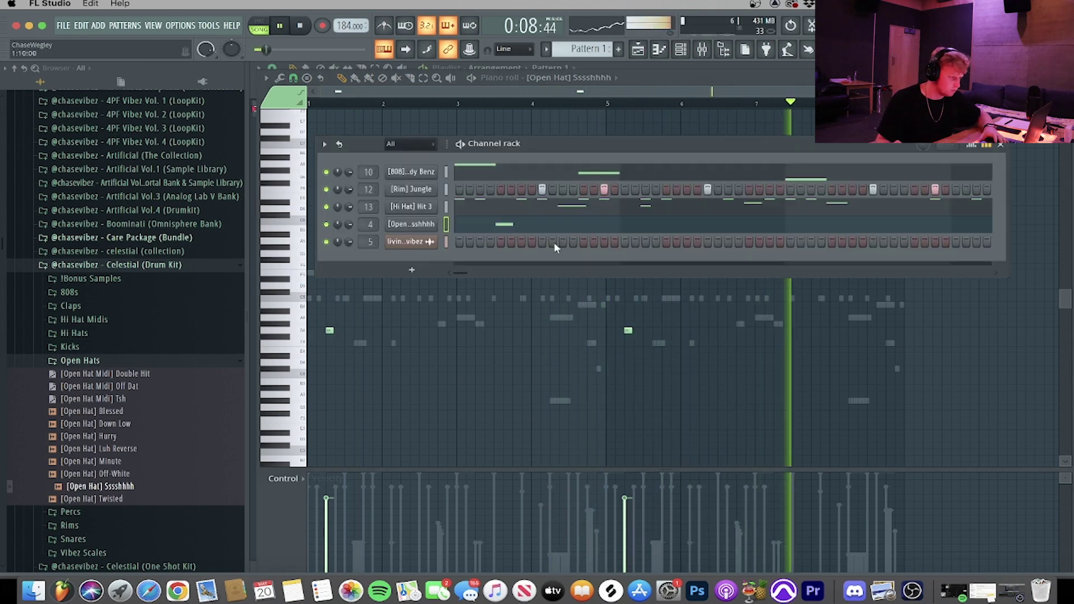
key(space)
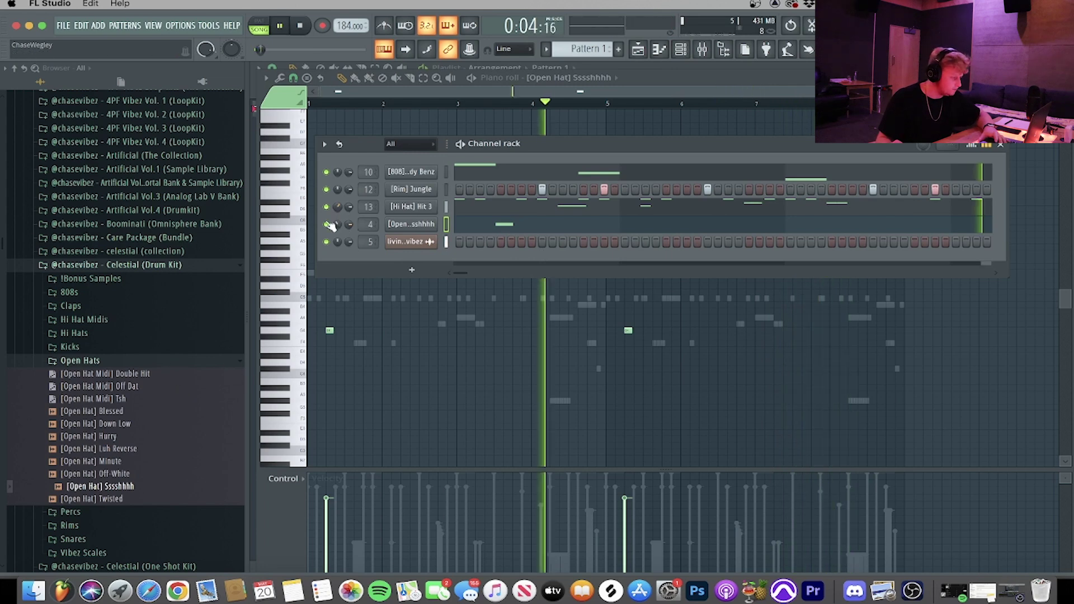
key(space)
click(170, 362)
click(158, 374)
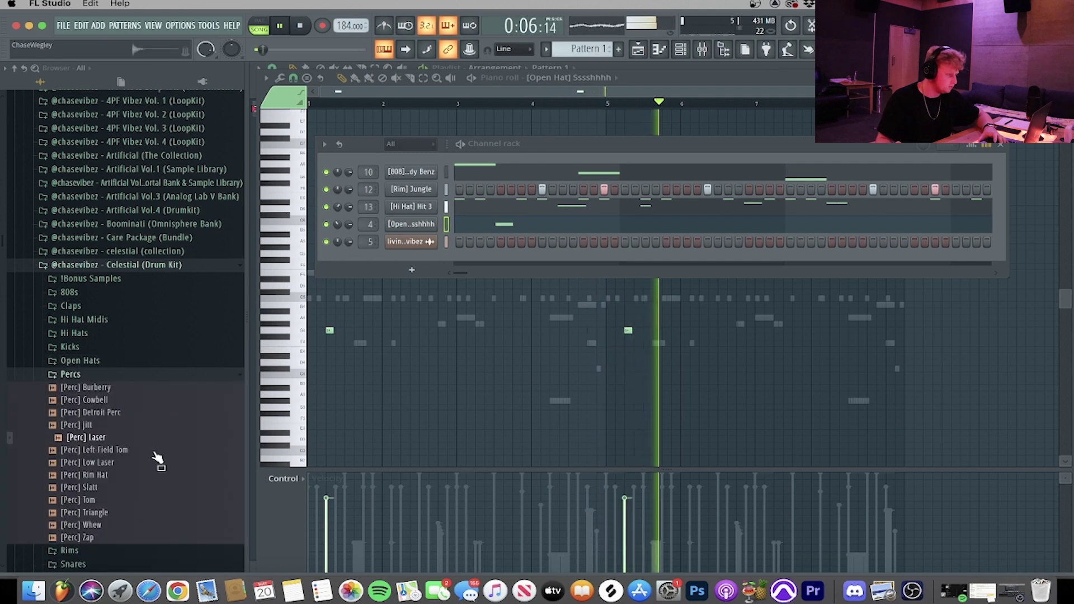
key(space)
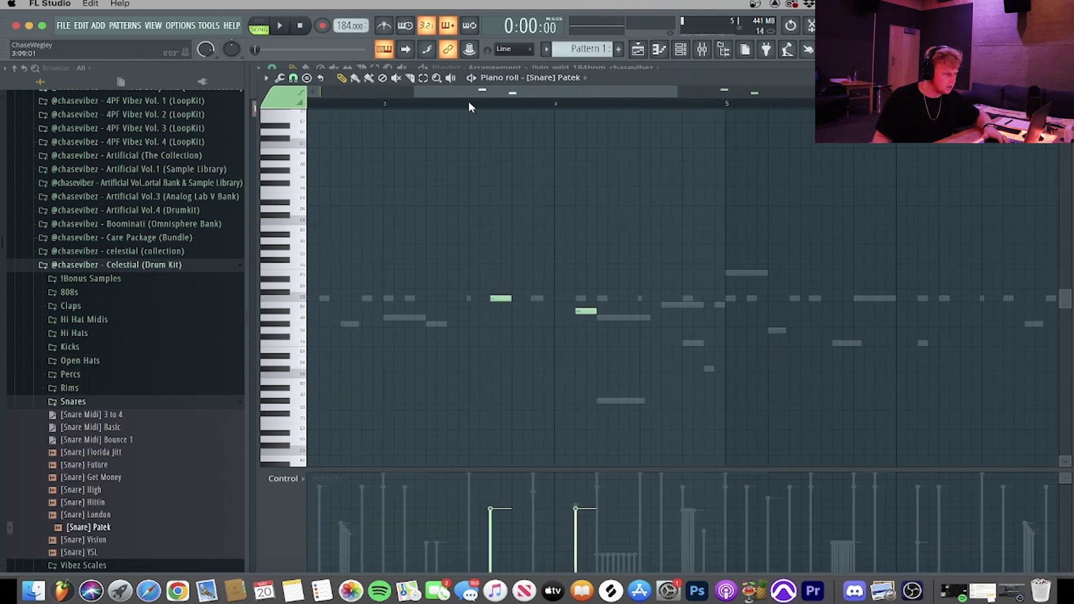
Play the [Snare] Patek hits in bars 3 and 4 and their repeats against the rest of the beat
scroll(489, 107, up, 1)
scroll(496, 124, up, 1)
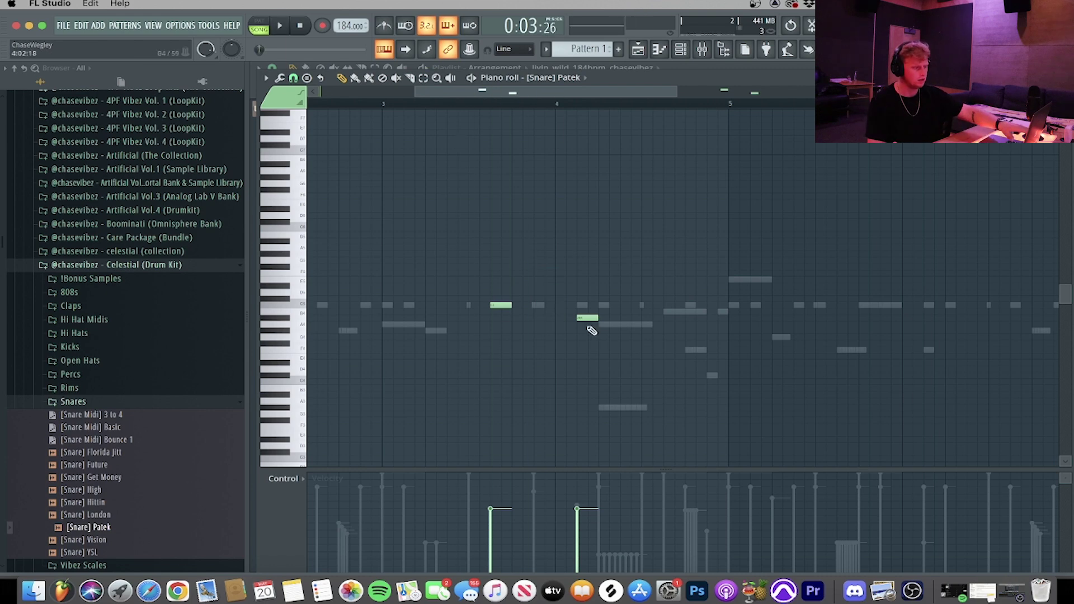
scroll(539, 108, down, 2)
key(space)
drag(390, 245, 400, 253)
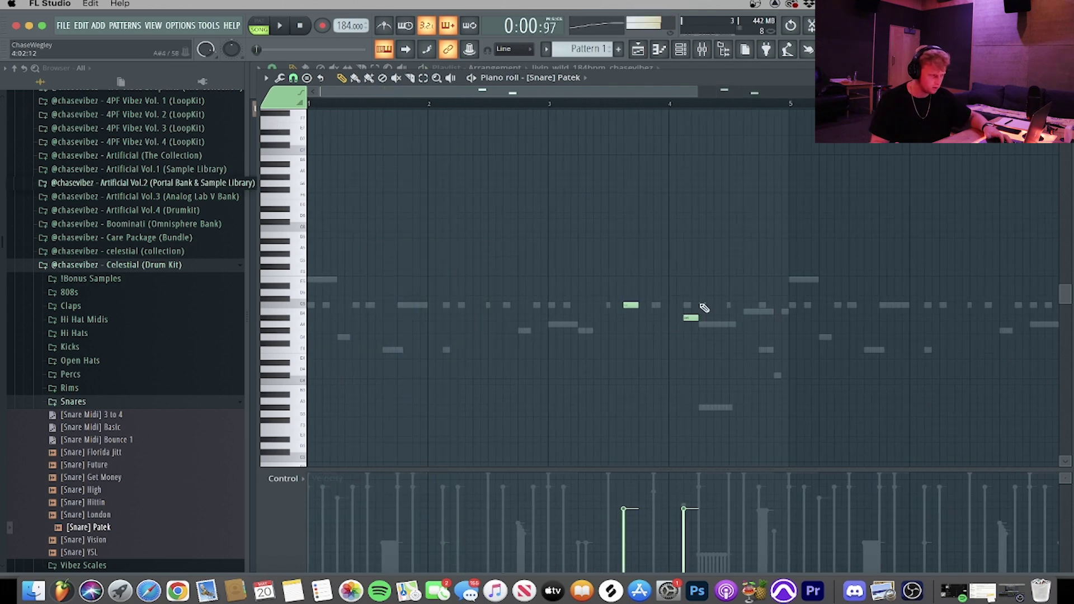
click(677, 110)
drag(692, 111, 693, 343)
click(559, 104)
key(space)
scroll(558, 105, down, 5)
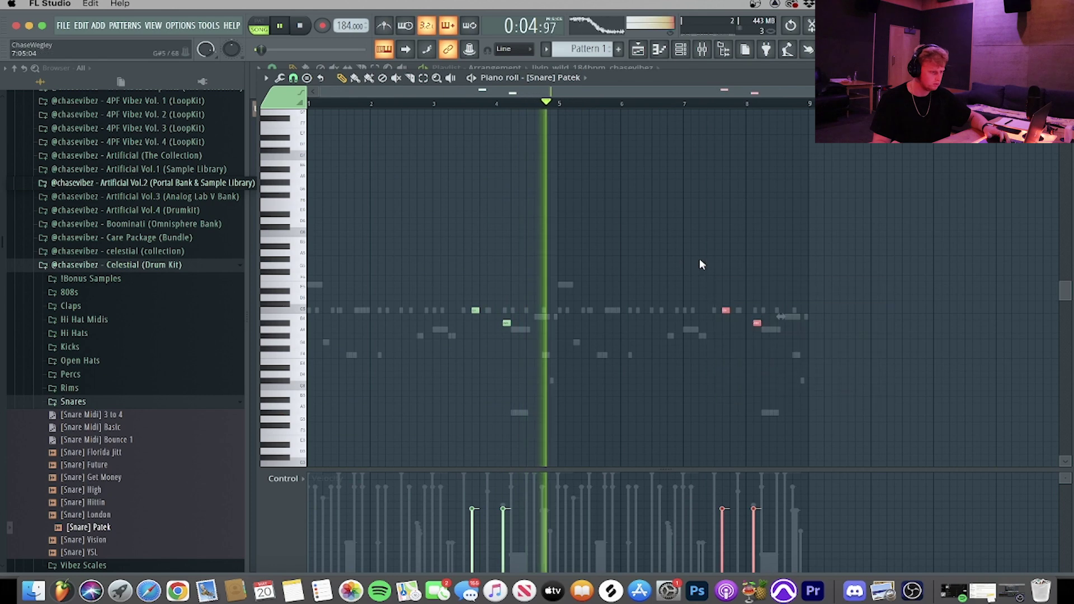
key(space)
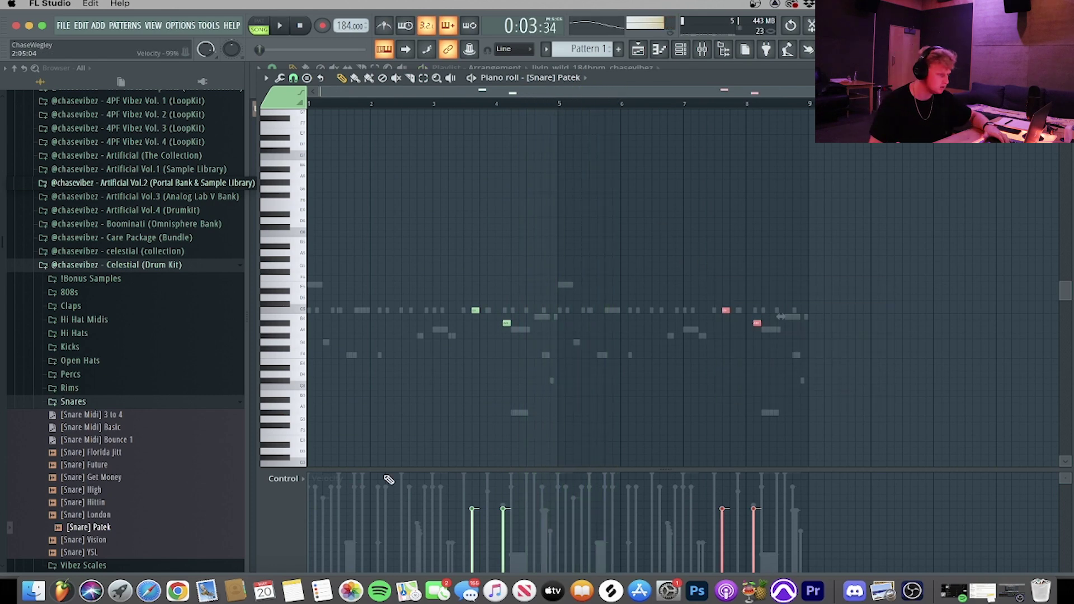
Show note panning for [Snare] Patek and pan the hits in bars 3 and 4 slightly to opposite sides
click(312, 481)
click(297, 512)
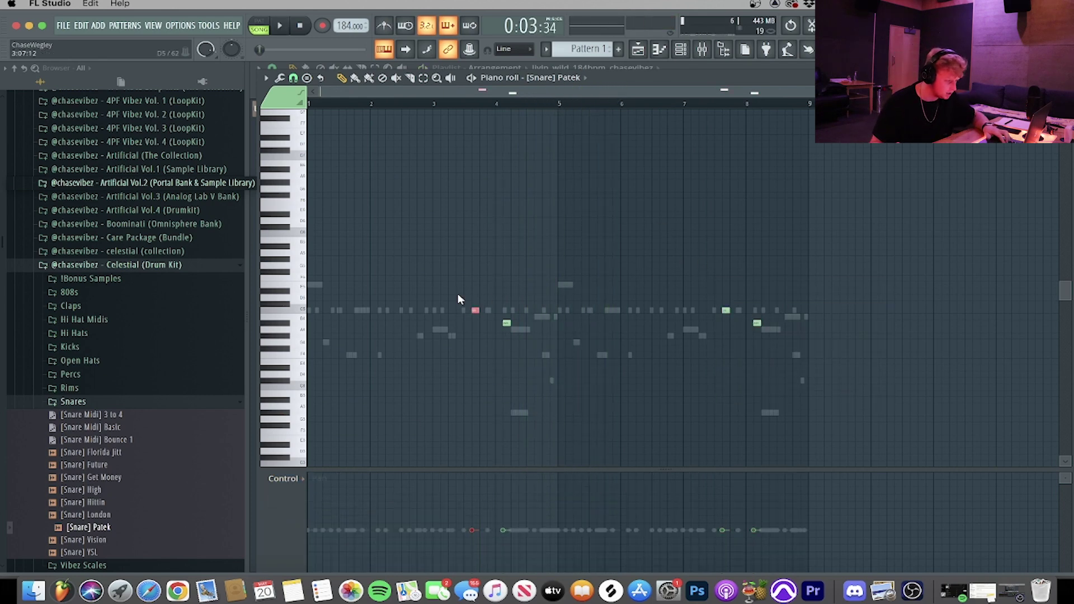
scroll(498, 315, up, 1)
scroll(468, 304, down, 1)
Replace the snare hits in bars 7 and 8 with copies of the panned pair and play the result
drag(882, 386, 628, 266)
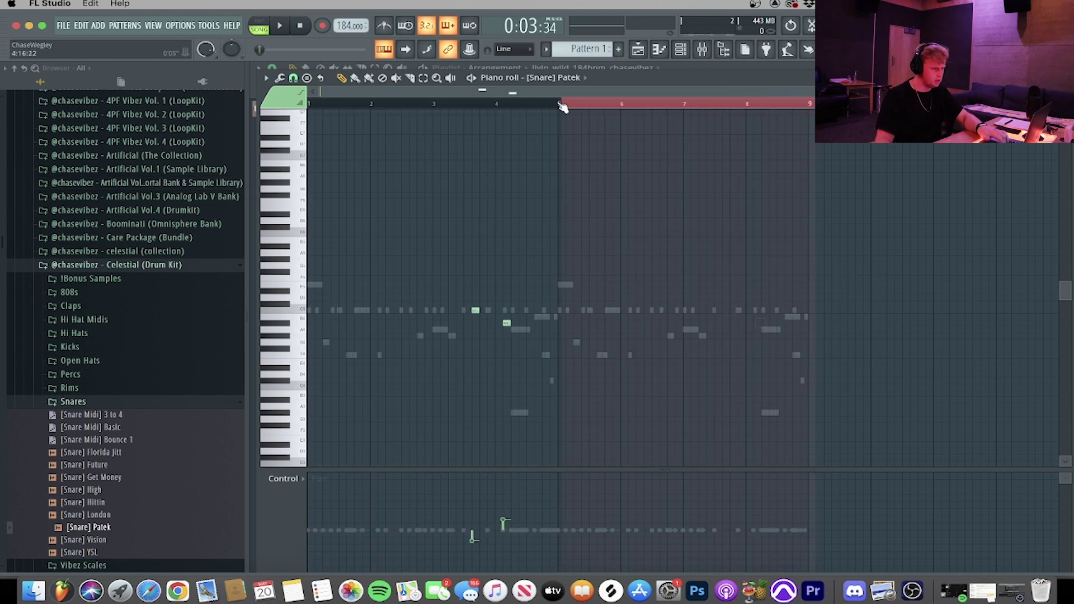
key(super+d)
key(space)
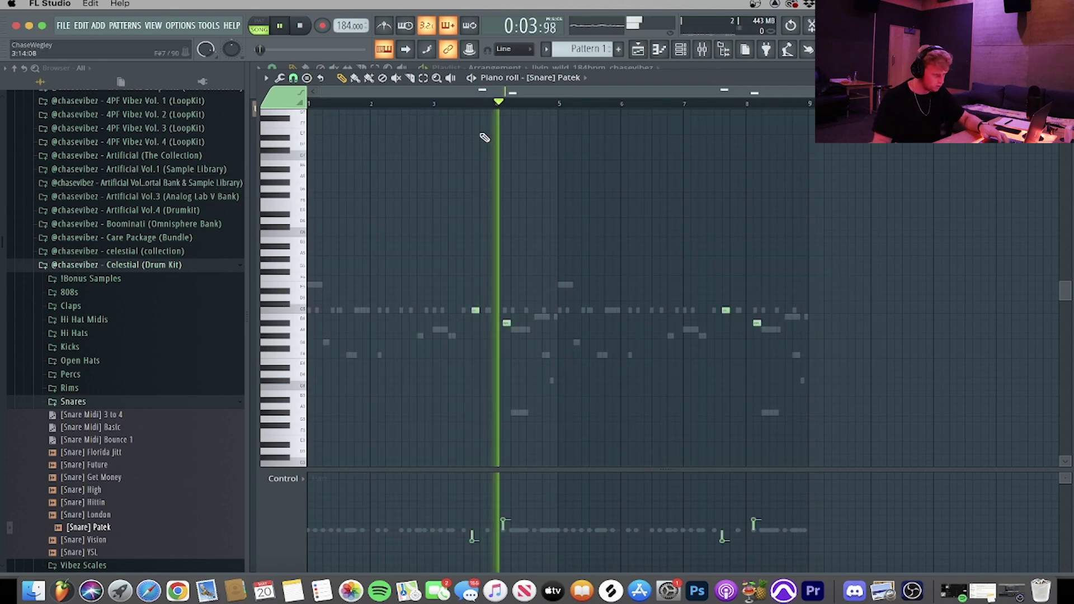
Replay the beat from bar 3 and show note velocity for [Snare] Patek again
key(space)
click(438, 106)
key(space)
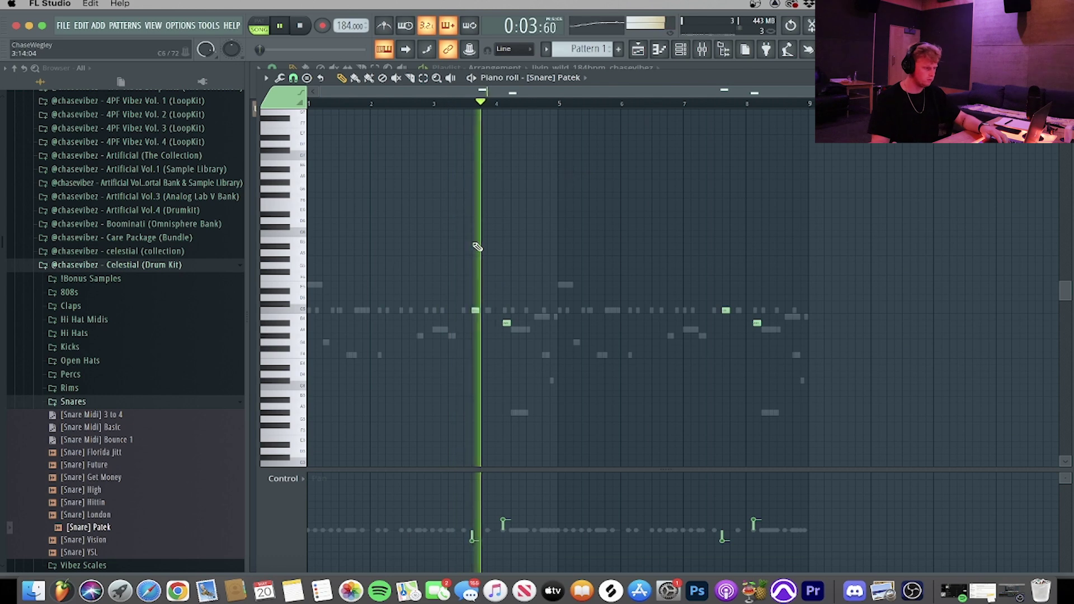
click(289, 477)
click(302, 511)
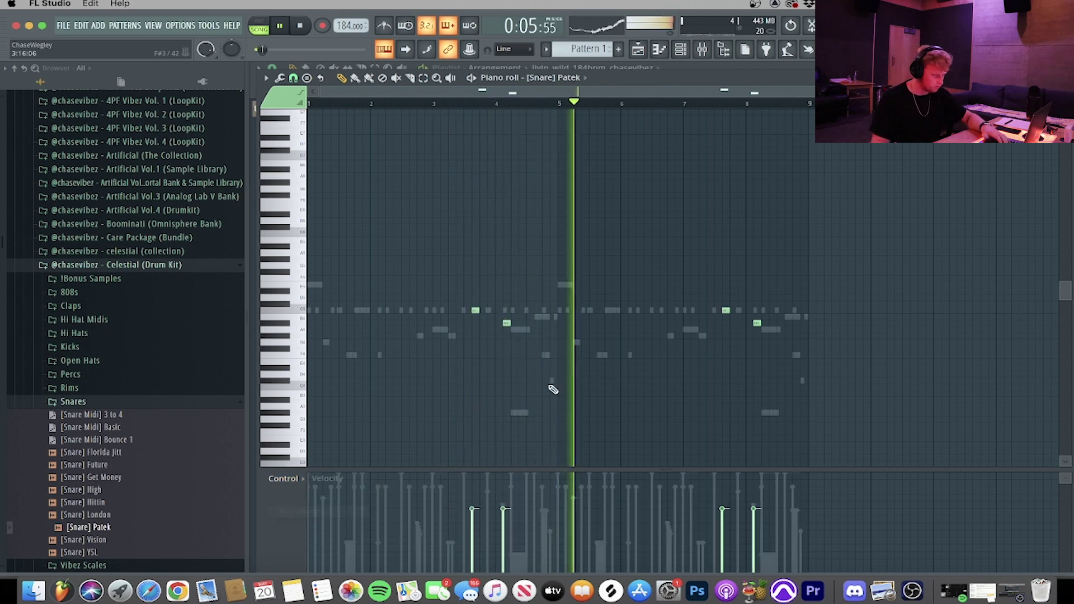
Show every channel in the channel rack and place the rack below the Pattern 1 clips in the playlist
click(659, 49)
click(682, 53)
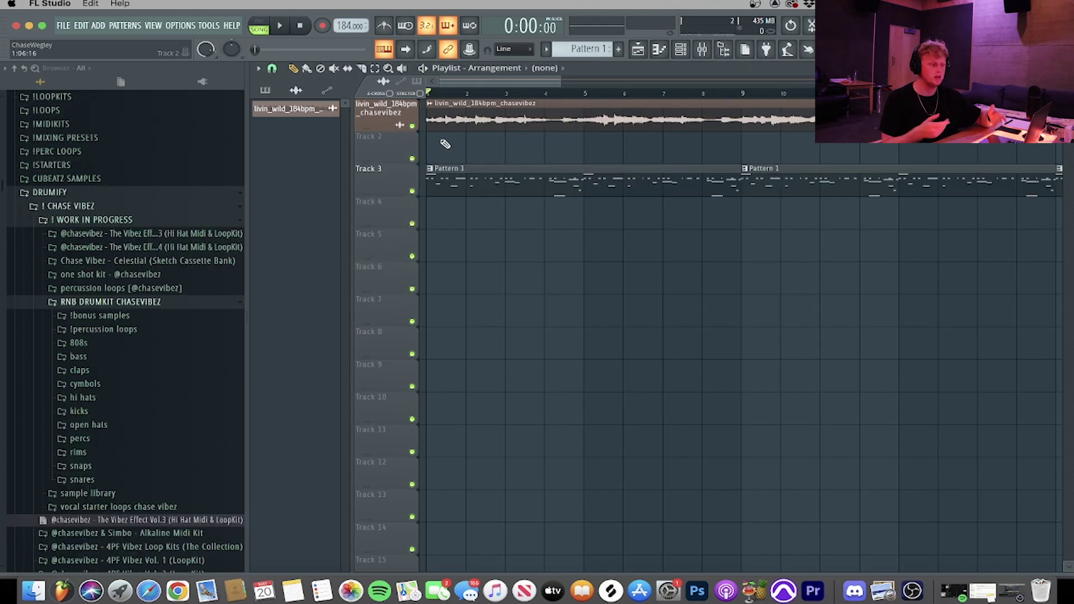
click(682, 51)
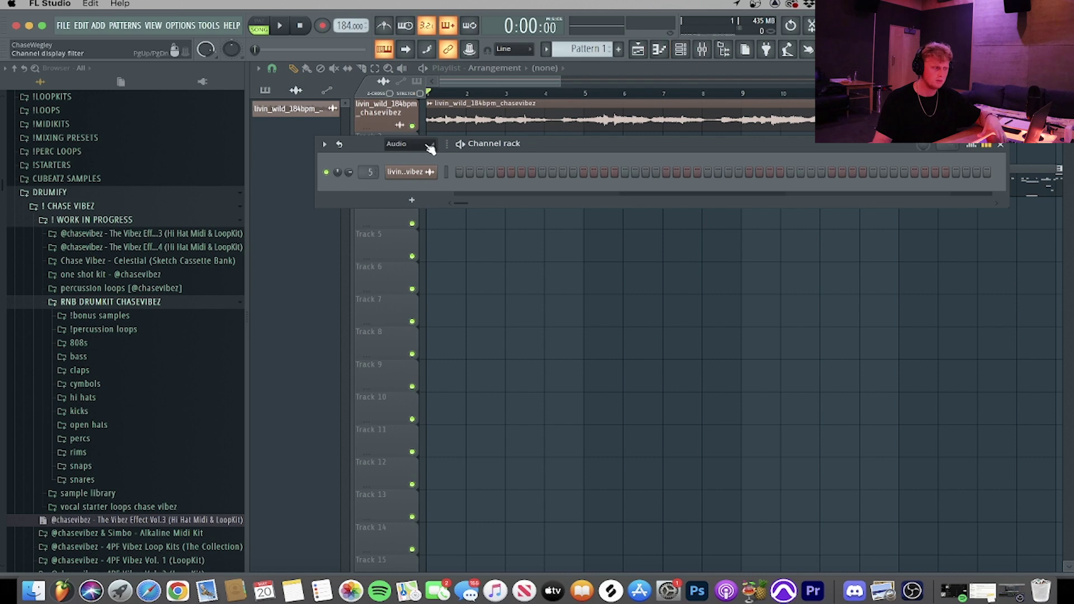
click(428, 145)
click(413, 158)
drag(592, 143, 626, 266)
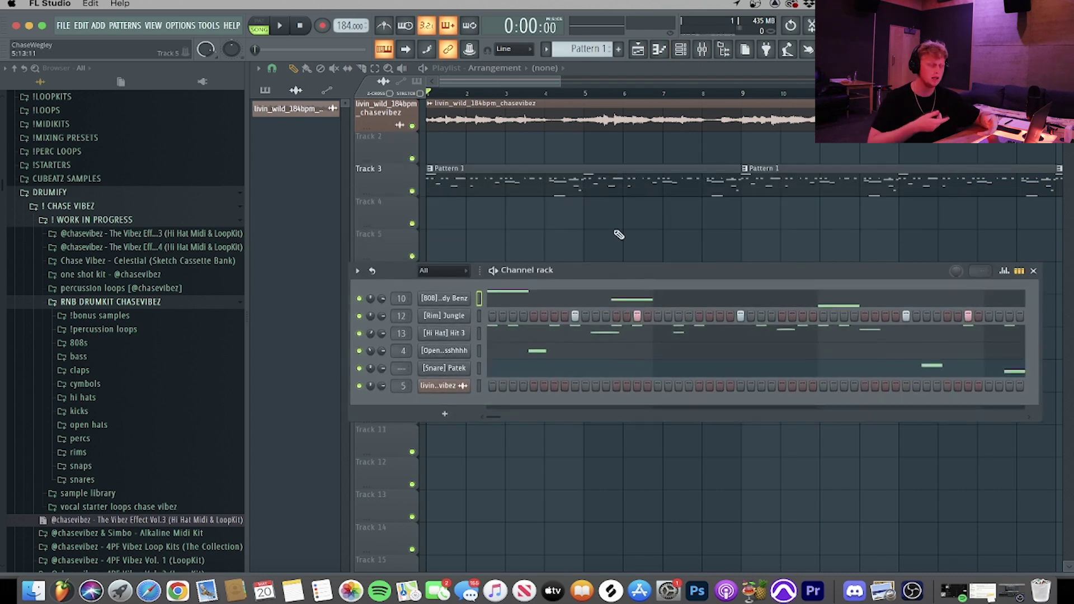
Load BWB WAV 9 PERC (20) from the BWB WAV VOL 9 kit's percs folder as a new channel
scroll(109, 287, up, 5)
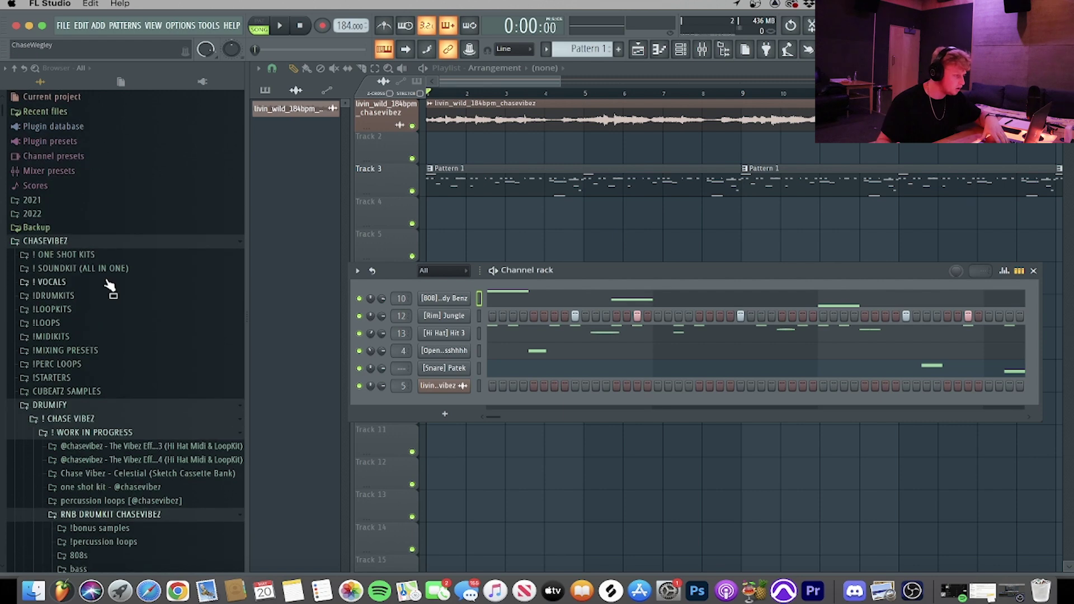
click(104, 299)
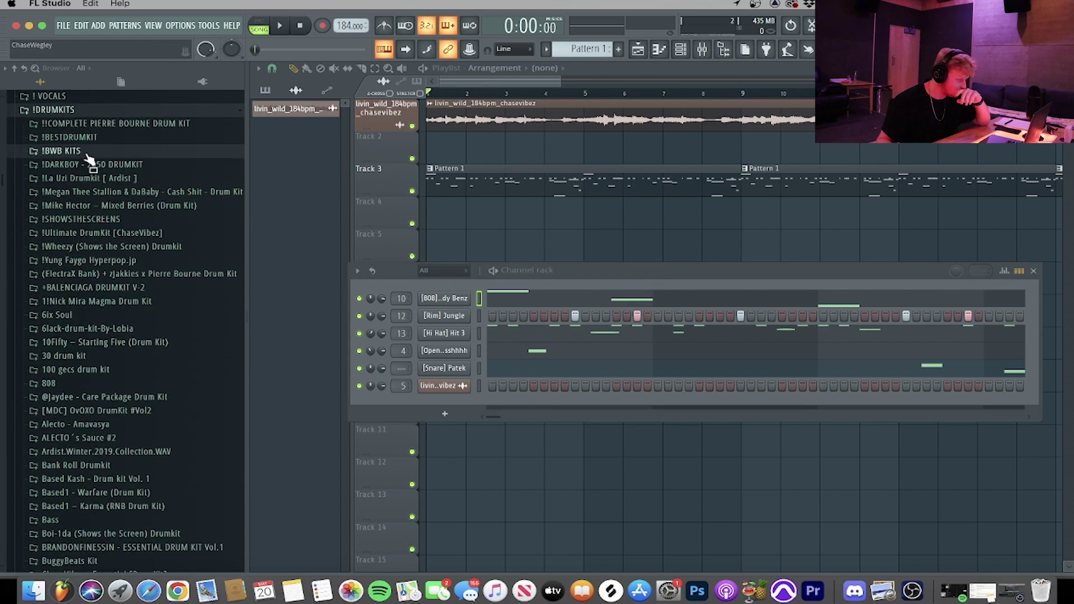
click(90, 154)
click(149, 341)
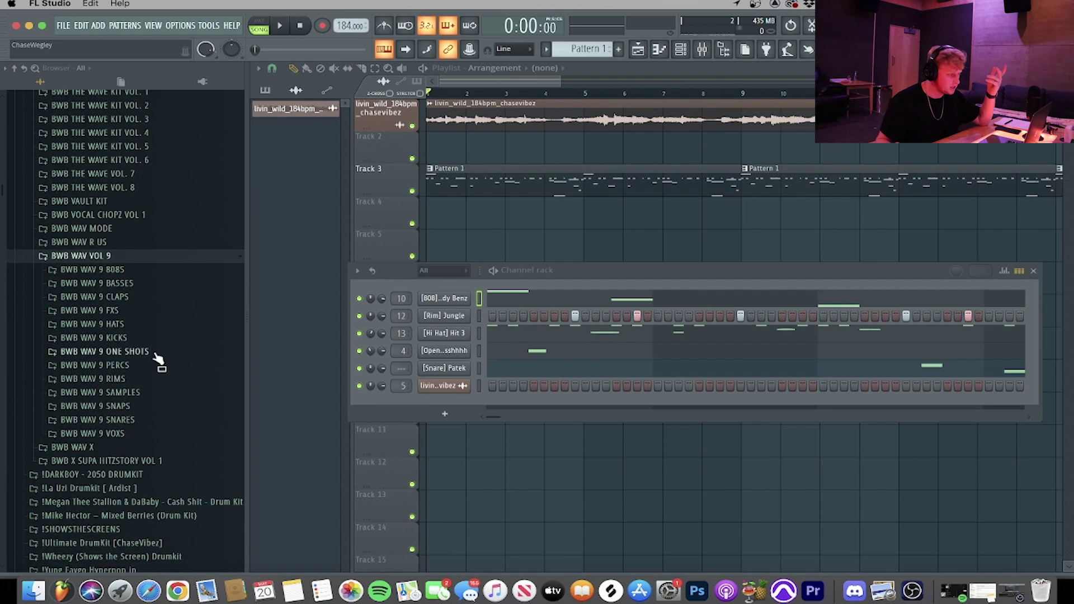
click(151, 369)
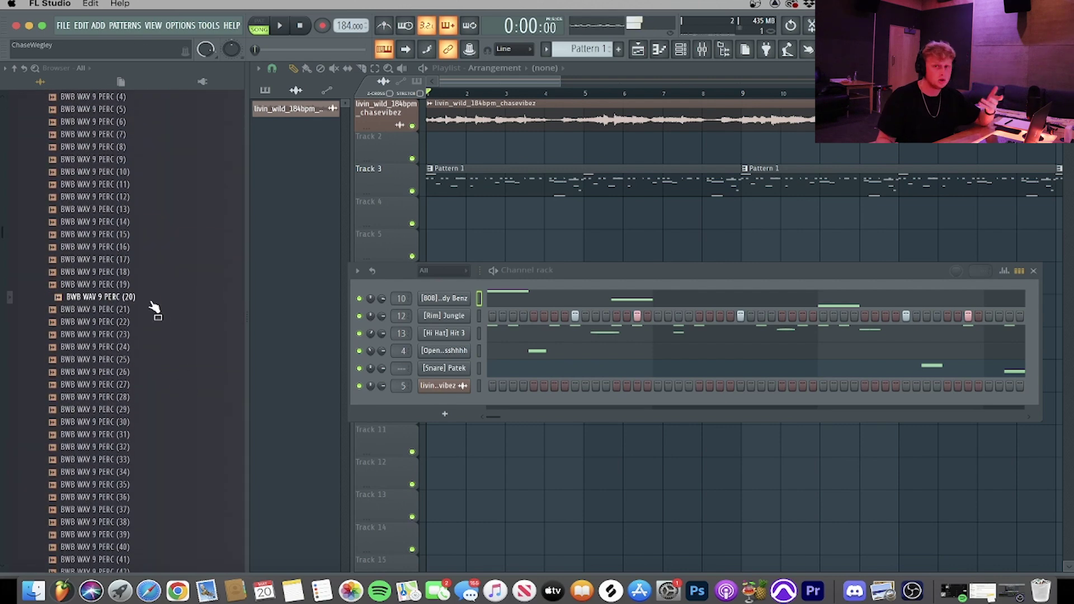
drag(528, 371, 530, 390)
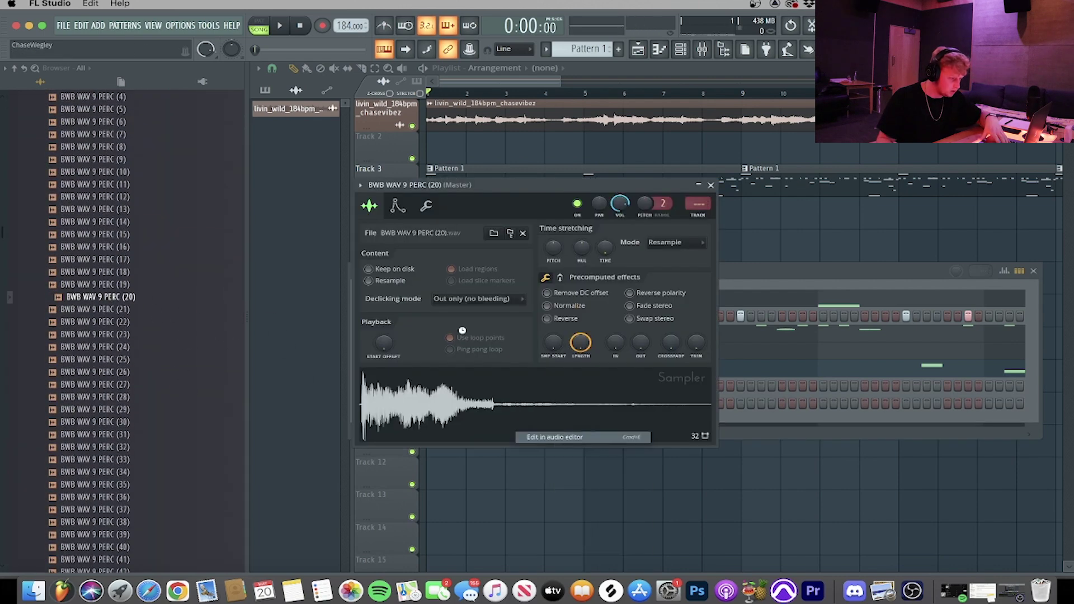
Detect the pitch regions of BWB WAV 9 PERC (20) in the Edison audio editor and close it
key(super+e)
click(384, 219)
click(451, 386)
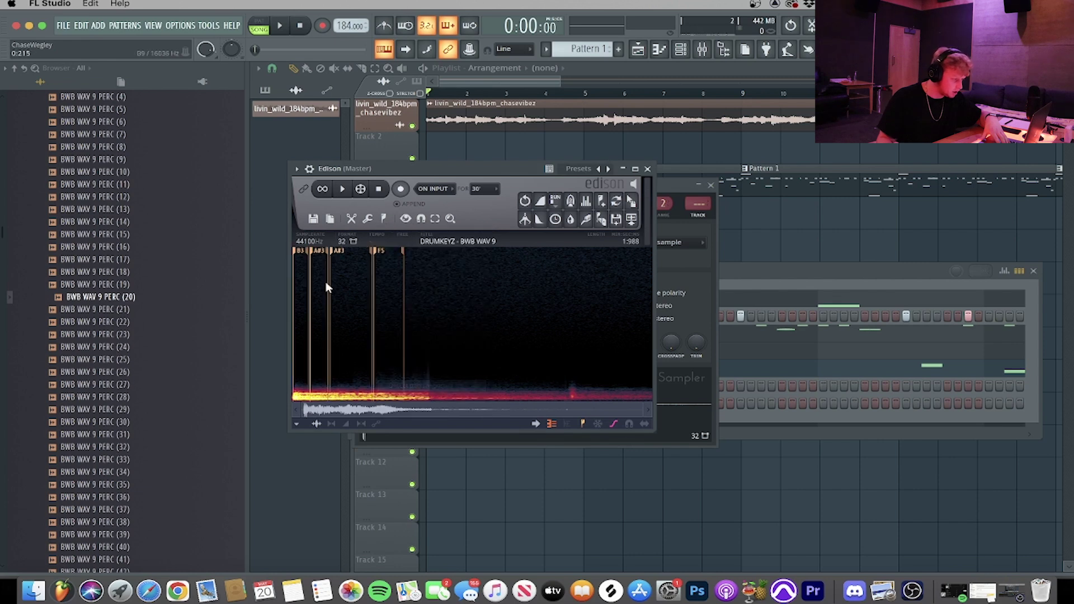
click(648, 168)
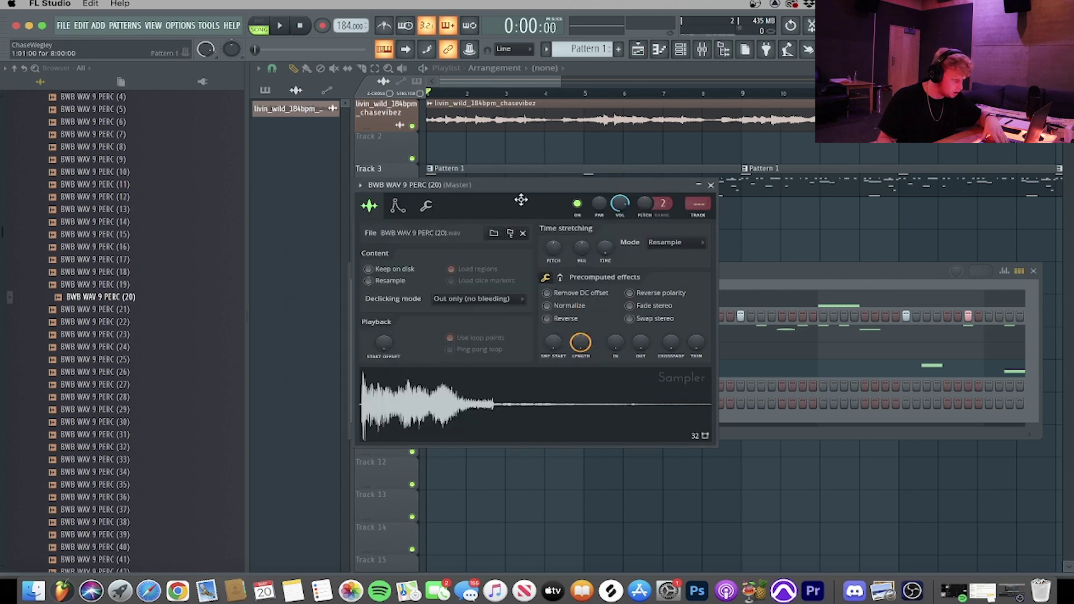
Place a half-bar F6 note for BWB WAV 9 PERC (20) at bar 1 and duplicate it at bar 5
key(F7)
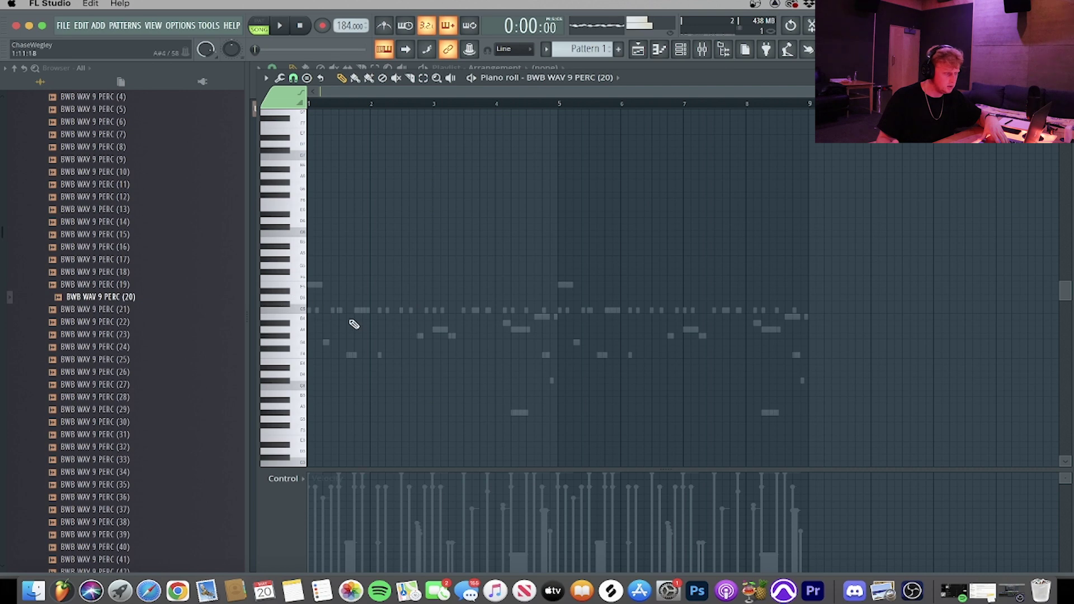
scroll(383, 296, up, 3)
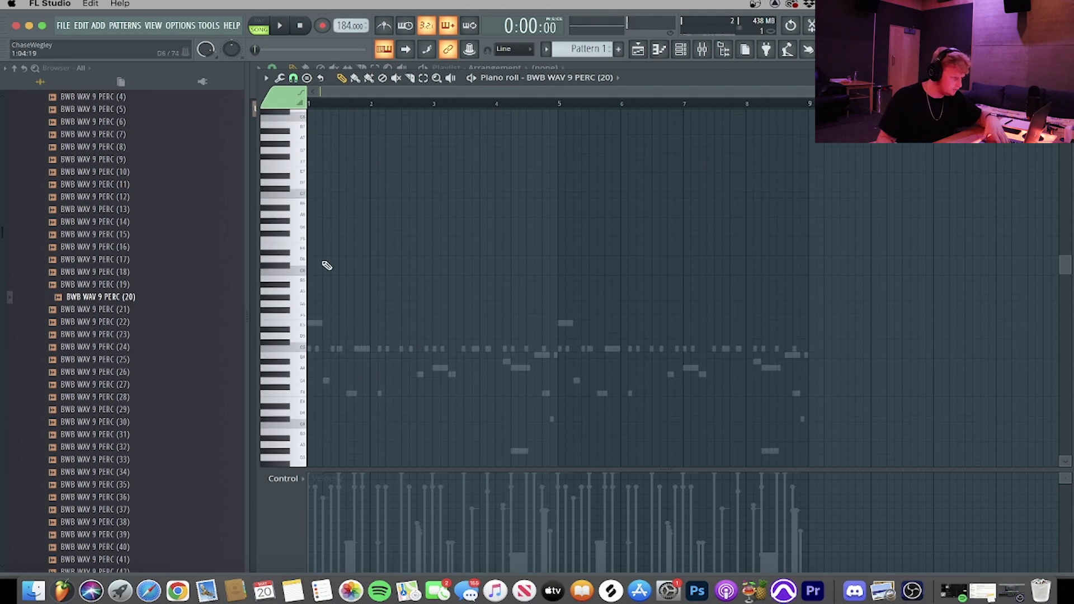
click(327, 245)
key(space)
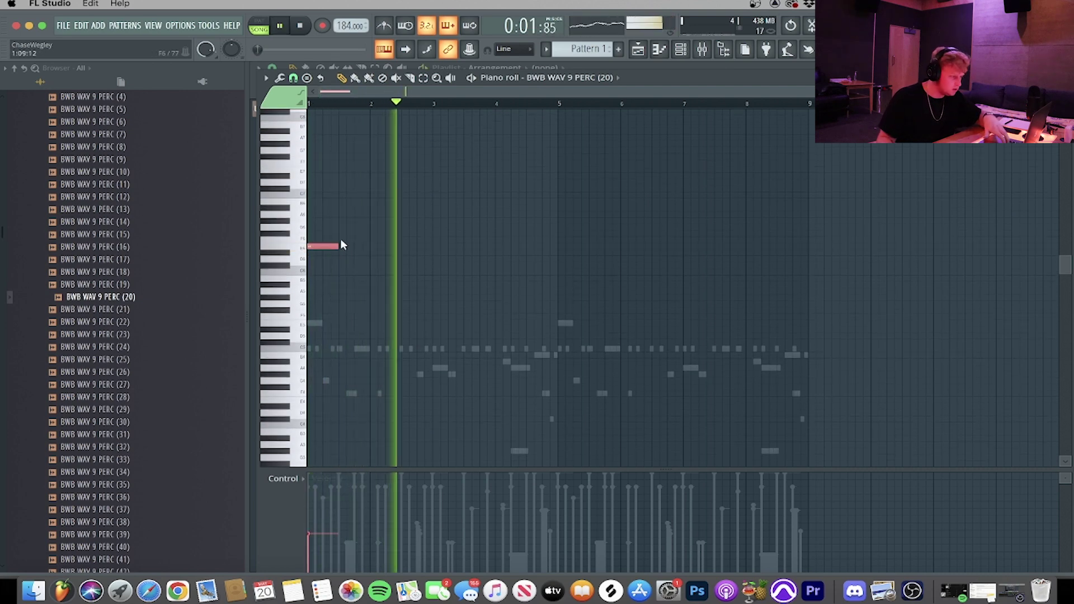
scroll(380, 168, up, 2)
key(F6)
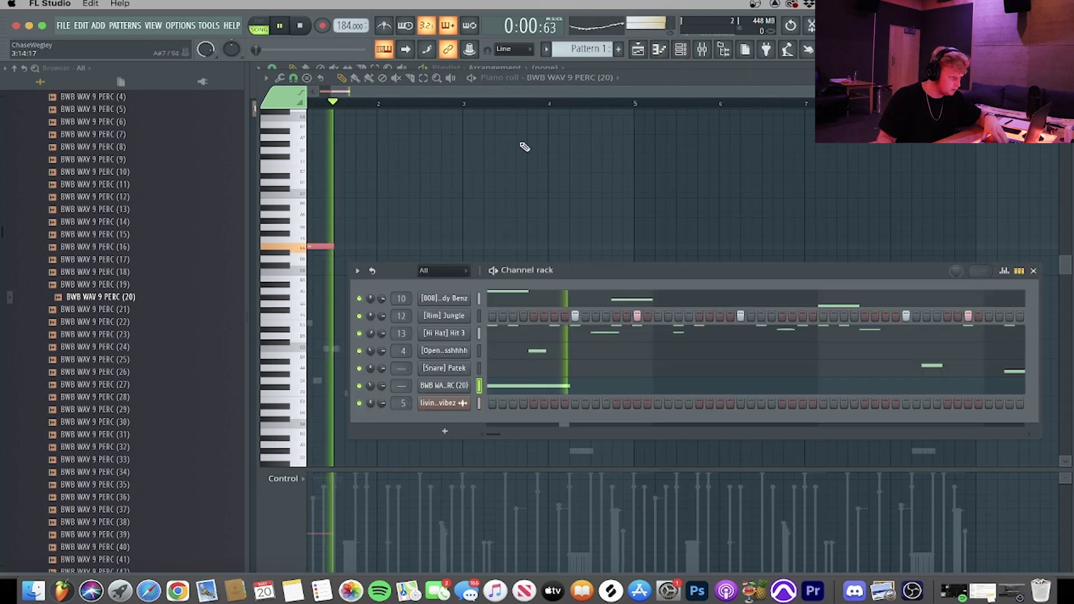
key(F6)
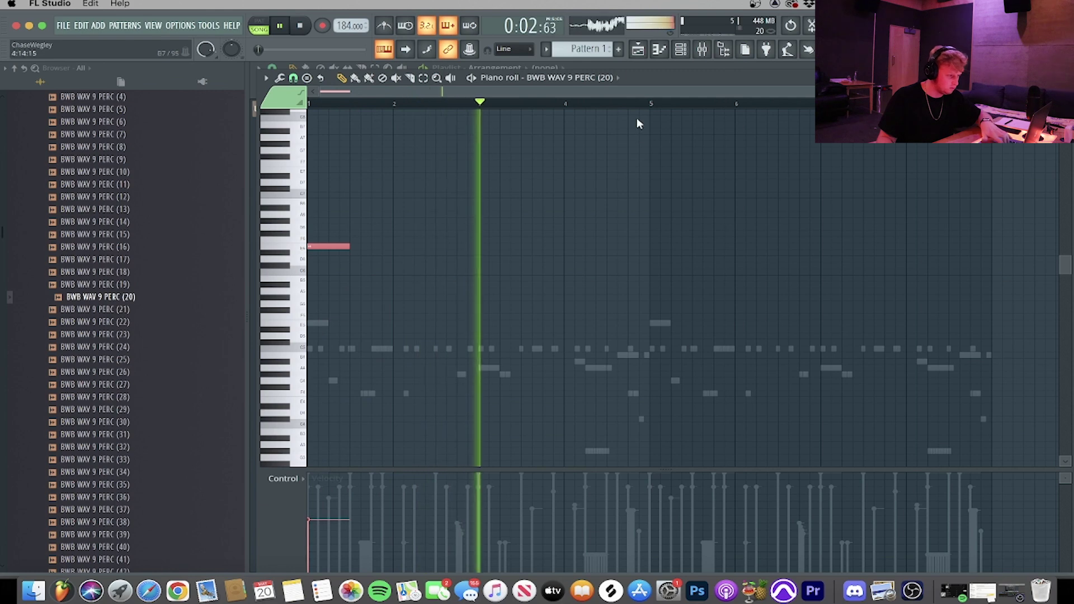
double_click(649, 105)
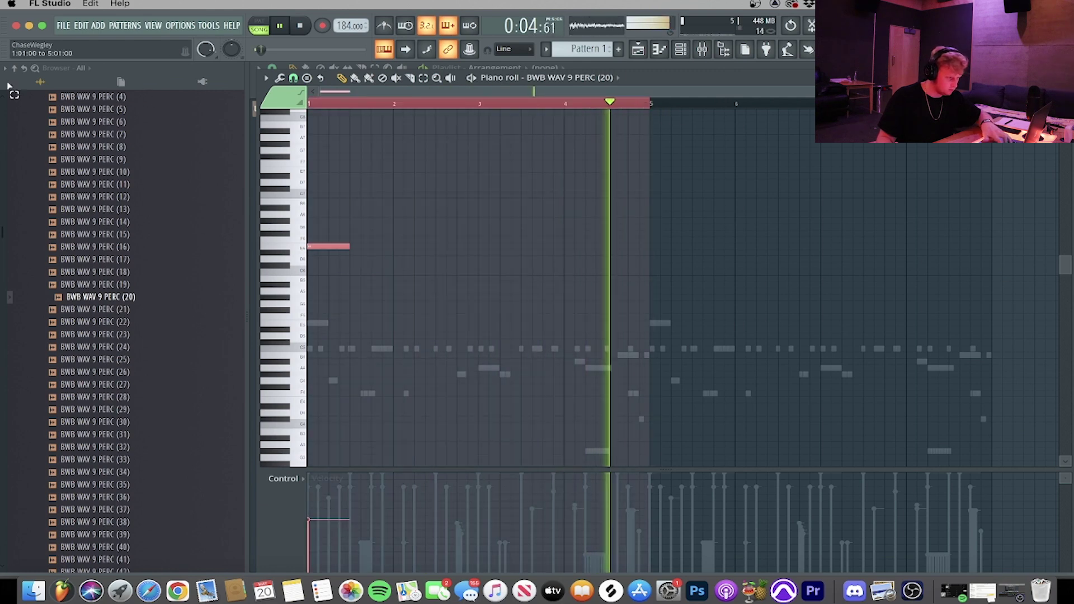
key(ctrl+b)
Add BWB WAV 9 PERC (23) with a hit early in bar 2 and repeat it in bars 4, 6 and 8
key(F6)
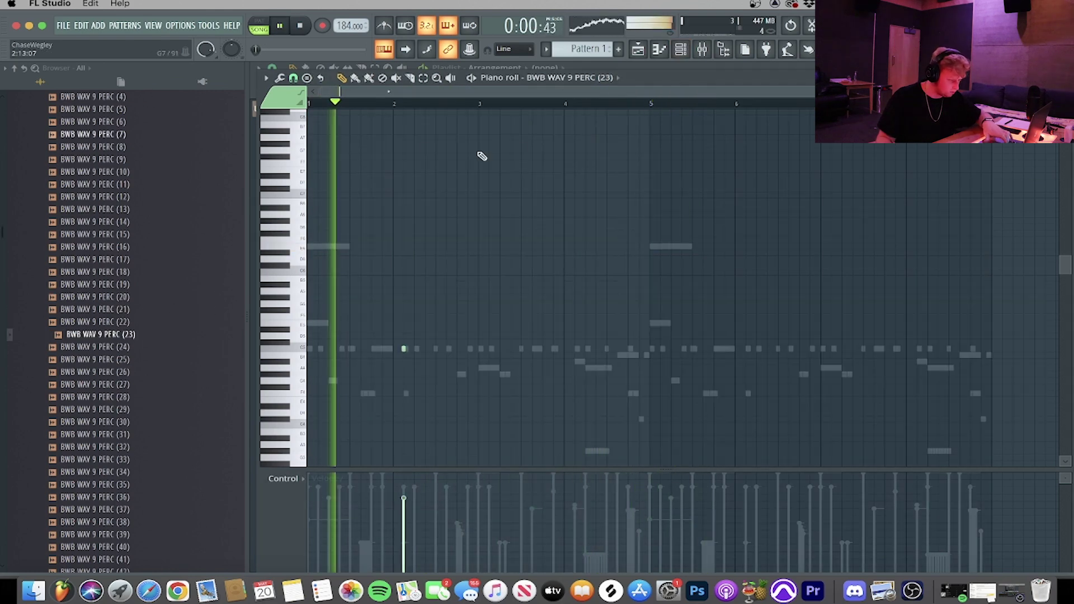
ctrl+click(480, 104)
key(ctrl+b)
key(ctrl+b)
key(ctrl+b)
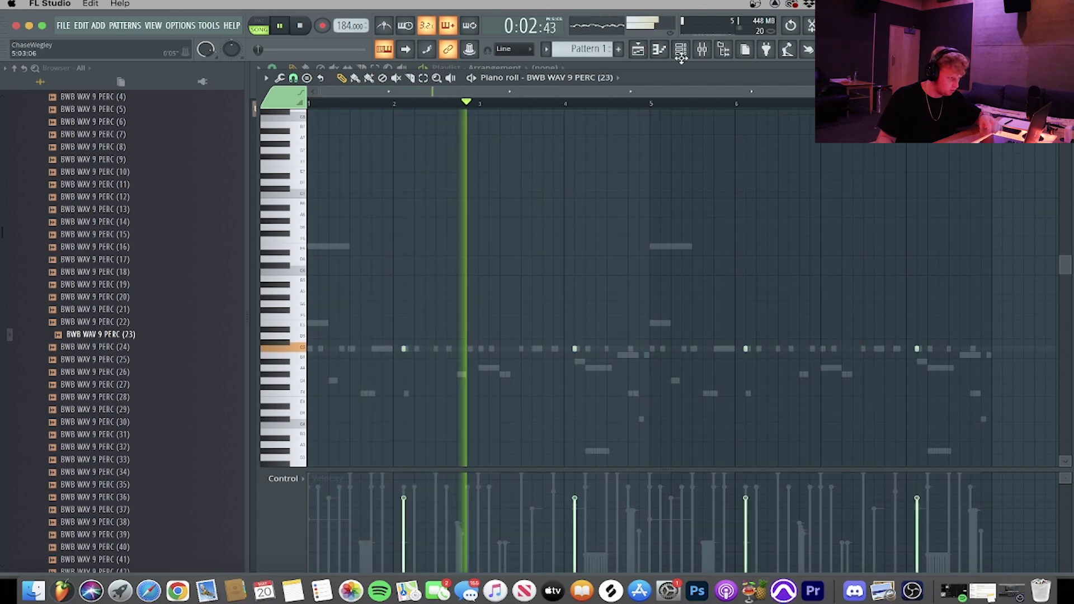
Load BWB WAV 9 PERC (14) as a new channel and set its volume envelope attack to about 31%
key(F6)
scroll(149, 281, up, 2)
drag(149, 276, 469, 420)
key(space)
click(443, 420)
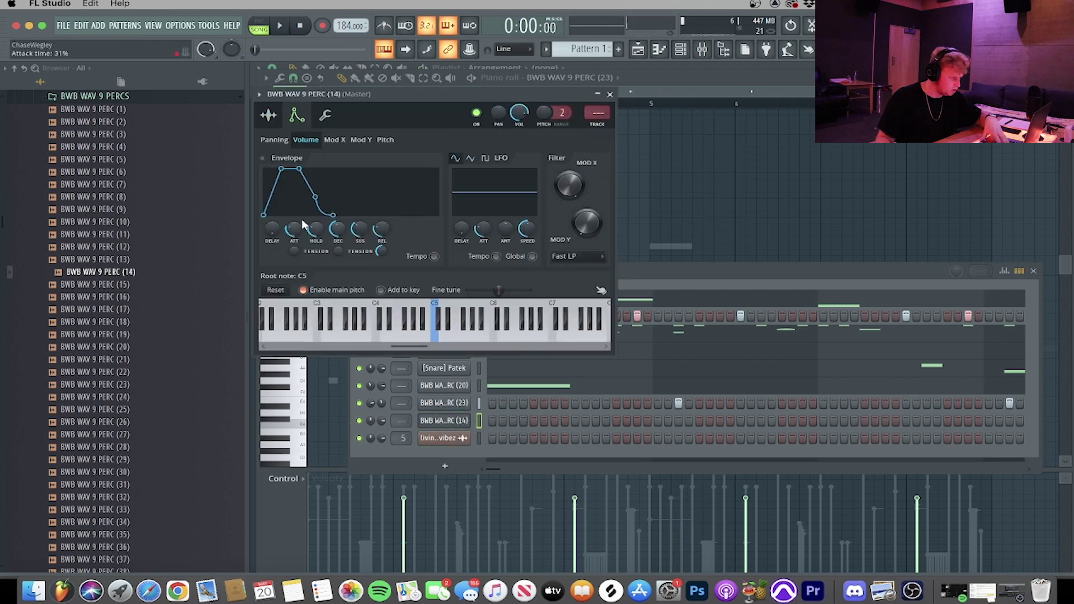
Place a BWB WAV 9 PERC (14) note on the last quarter of bar 4 and duplicate it in bar 8
key(F7)
key(space)
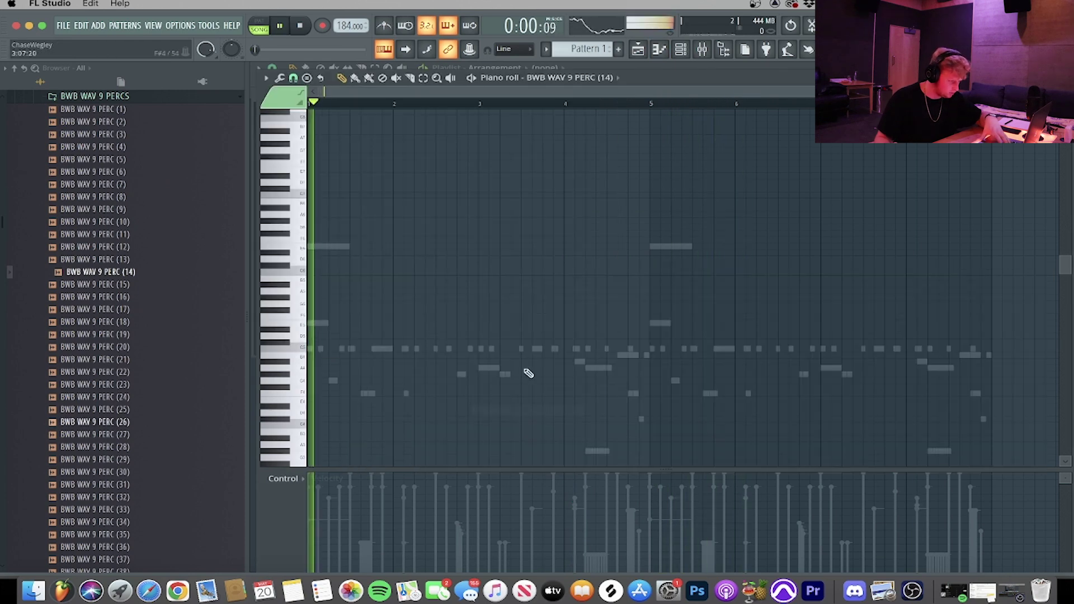
click(632, 349)
mouse_move(634, 343)
mouse_down()
mouse_move(639, 359)
mouse_move(634, 349)
mouse_move(646, 352)
mouse_up()
ctrl+double_click(629, 105)
key(ctrl+b)
key(ctrl+d)
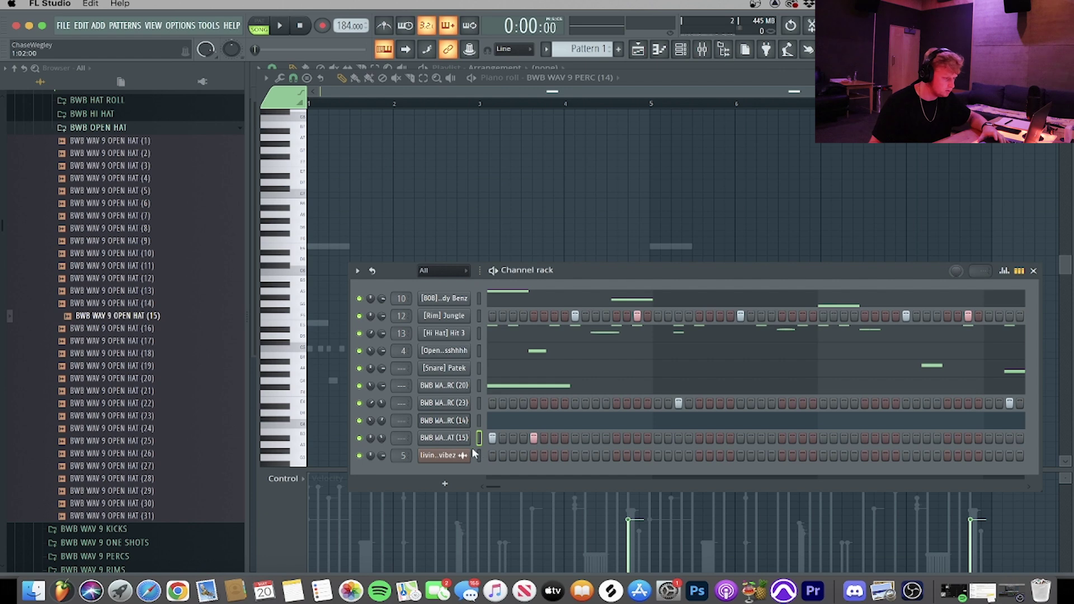
Open the BWB WAV 9 OPEN HAT (15) pattern in the piano roll and delete every hit after the loud and quiet pair in bar 1
right_click(453, 440)
click(499, 413)
click(327, 479)
click(302, 506)
scroll(311, 344, down, 2)
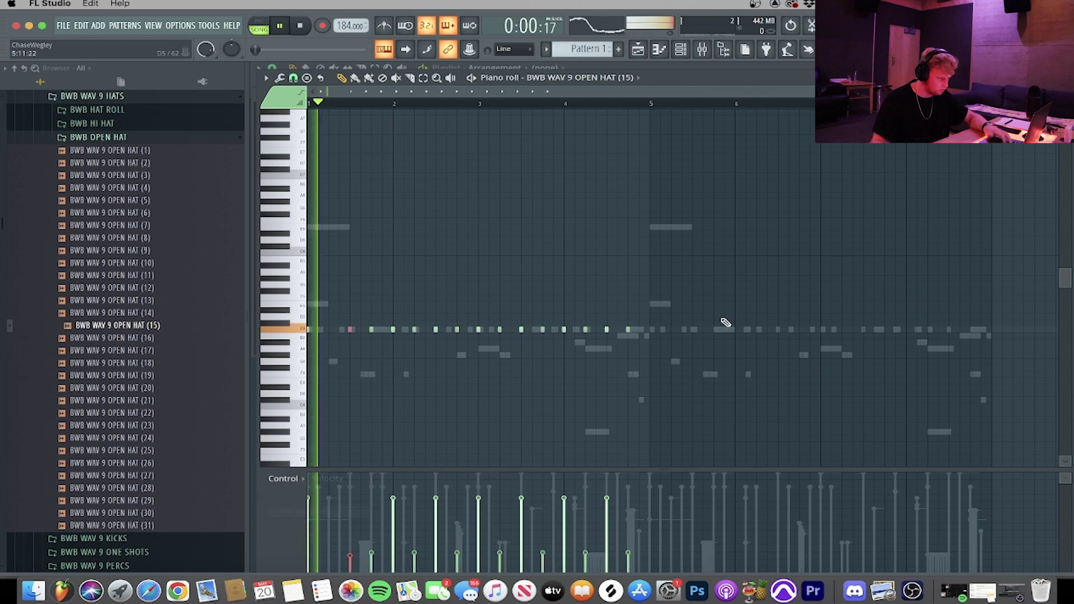
drag(791, 315, 370, 338)
key(Delete)
Duplicate the bar 1 open hat pair through bar 8
drag(397, 106, 139, 111)
key(super+b)
key(super+b)
key(super+b)
key(super+b)
key(super+b)
key(super+b)
key(super+b)
key(super+d)
key(space)
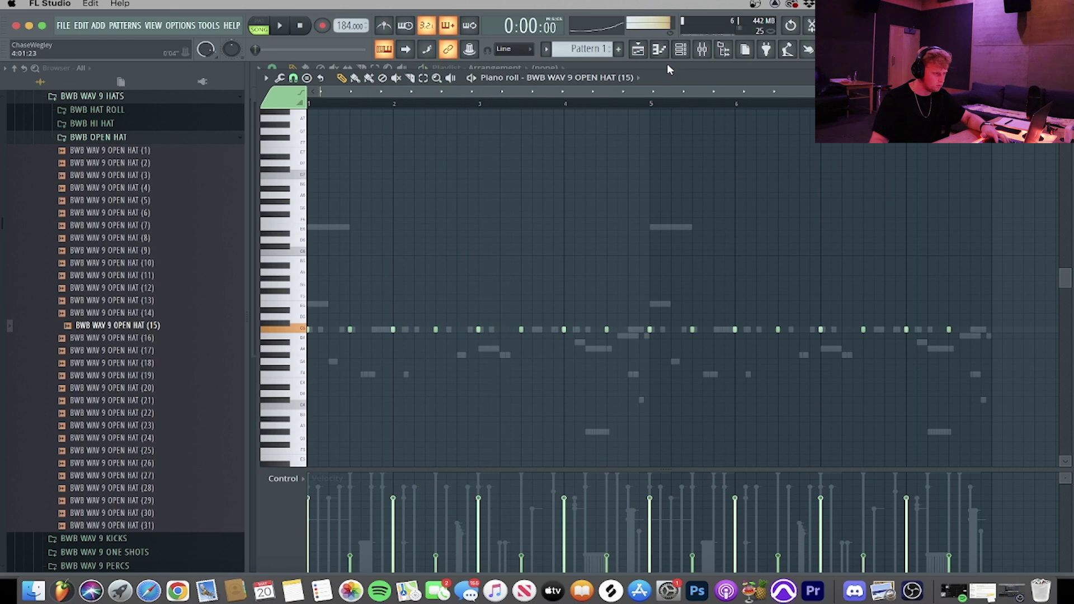
Replace the open hat sample with BWB WAV 9 OPEN HAT (18) and lower its channel volume to about 28%
click(679, 50)
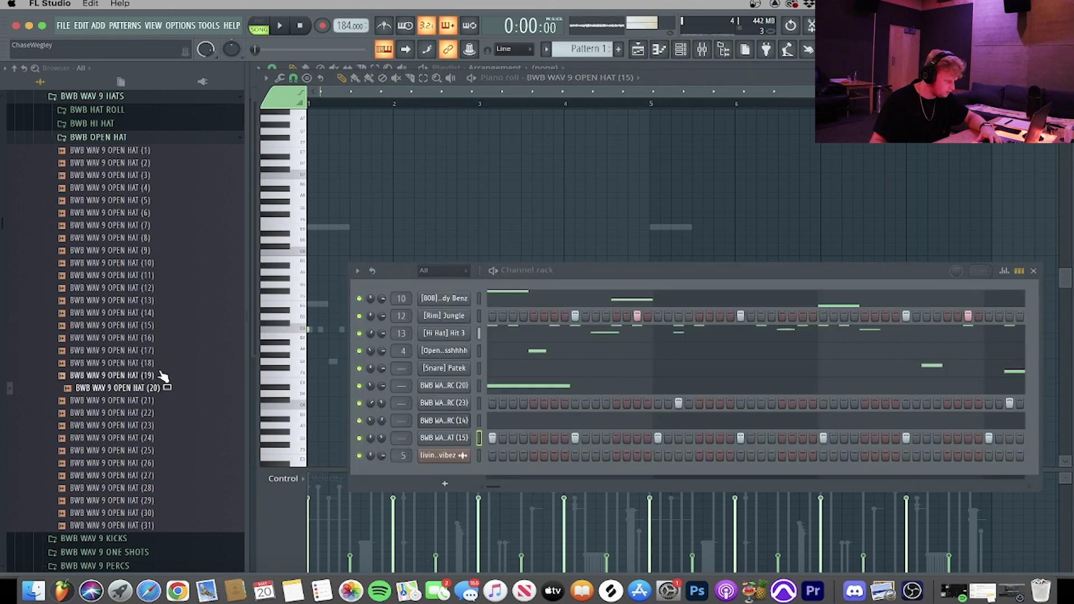
key(space)
key(space)
drag(381, 438, 382, 464)
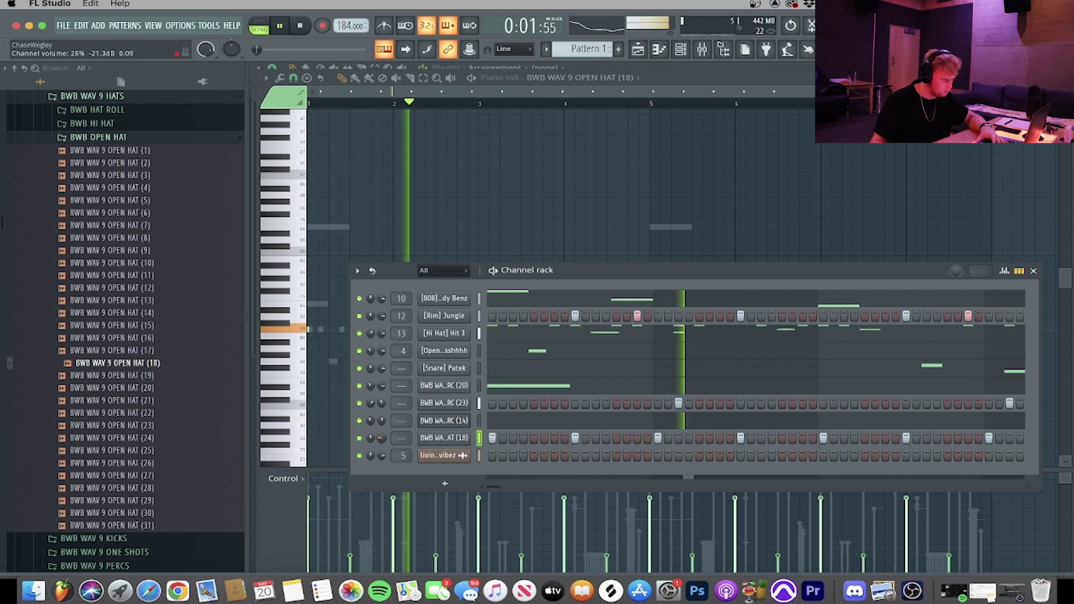
Remove the open hat hits starting bars 2 and 4, and replace bars 5 to 8 with a copy of bars 1 to 4
right_click(475, 407)
click(495, 411)
key(space)
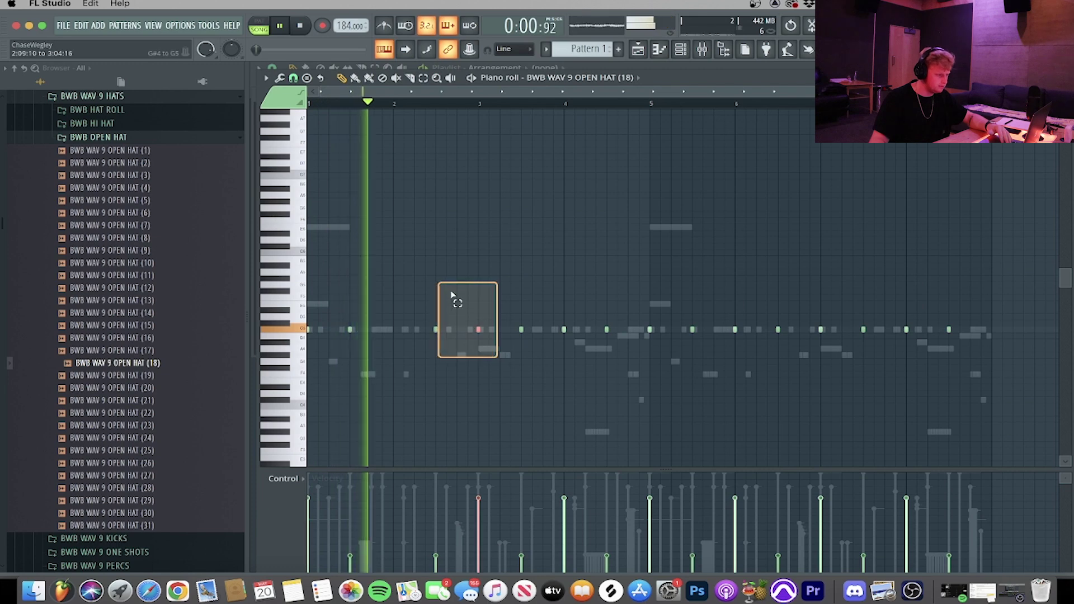
right_click(564, 329)
drag(978, 364, 643, 271)
key(Delete)
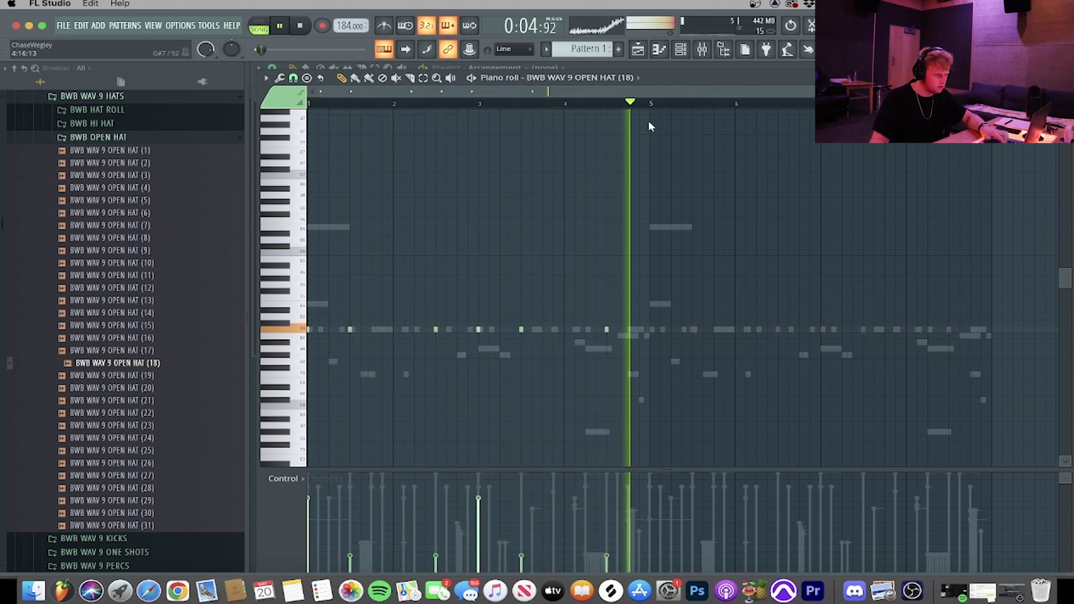
key(super+b)
key(super+d)
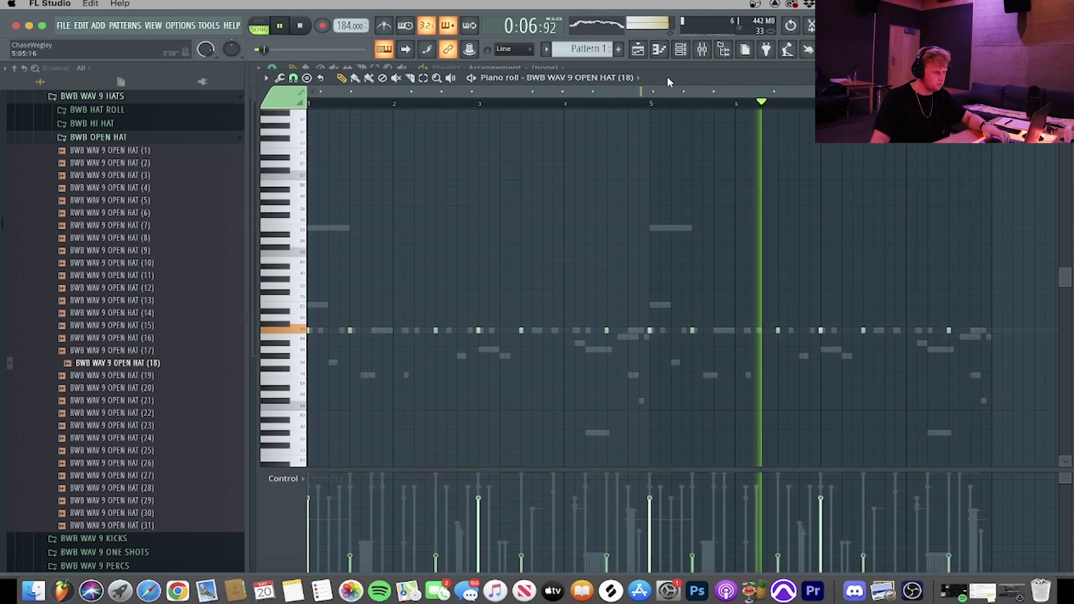
Play the beat with the playlist and channel rack shown, and browse the other kits in the drum kits folder
click(643, 56)
key(F6)
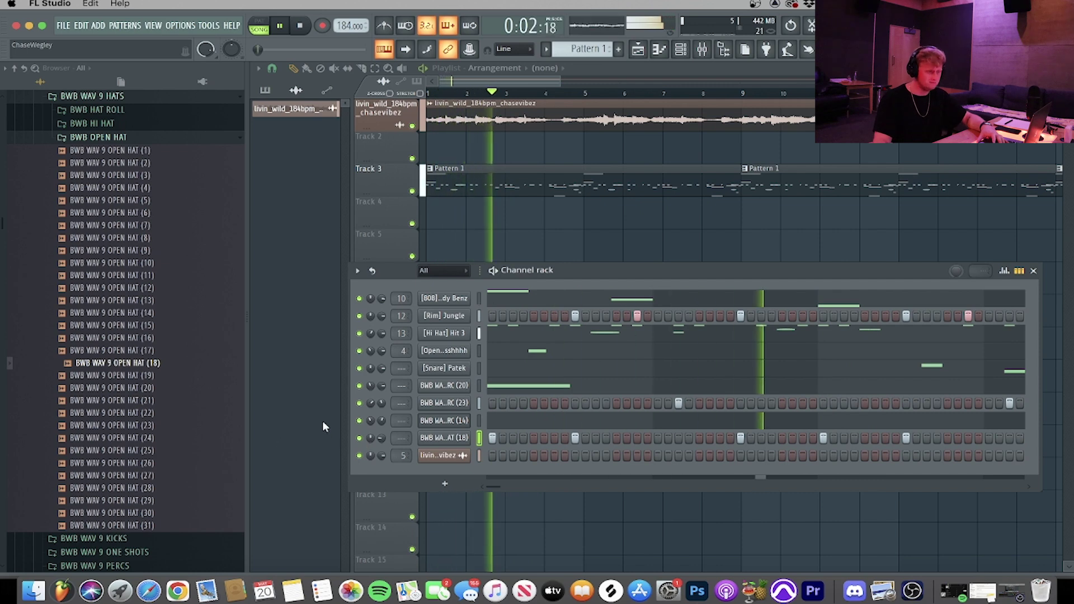
click(140, 137)
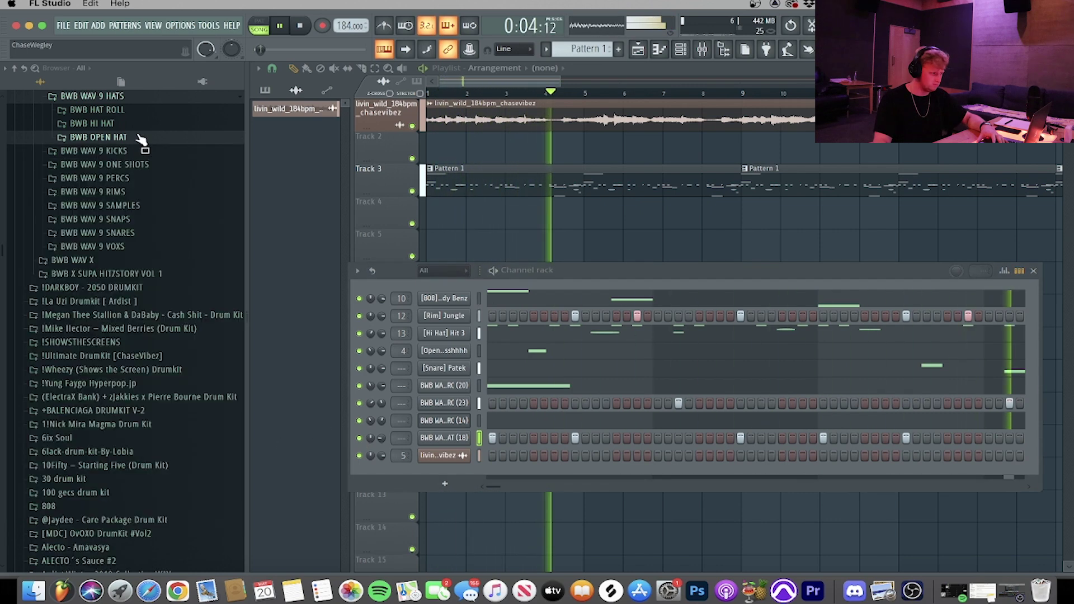
scroll(151, 207, down, 10)
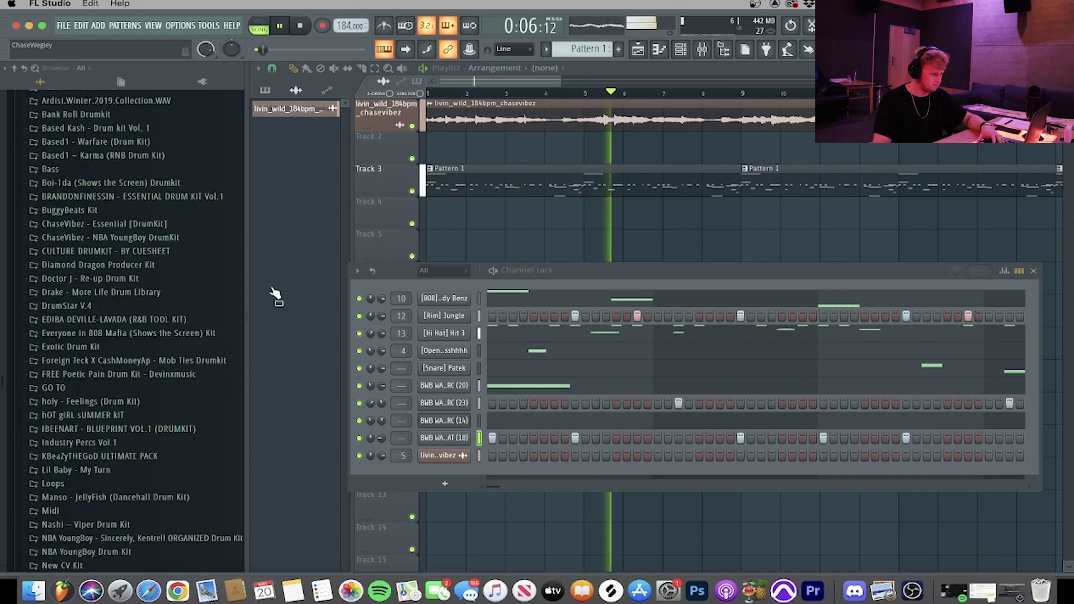
click(538, 86)
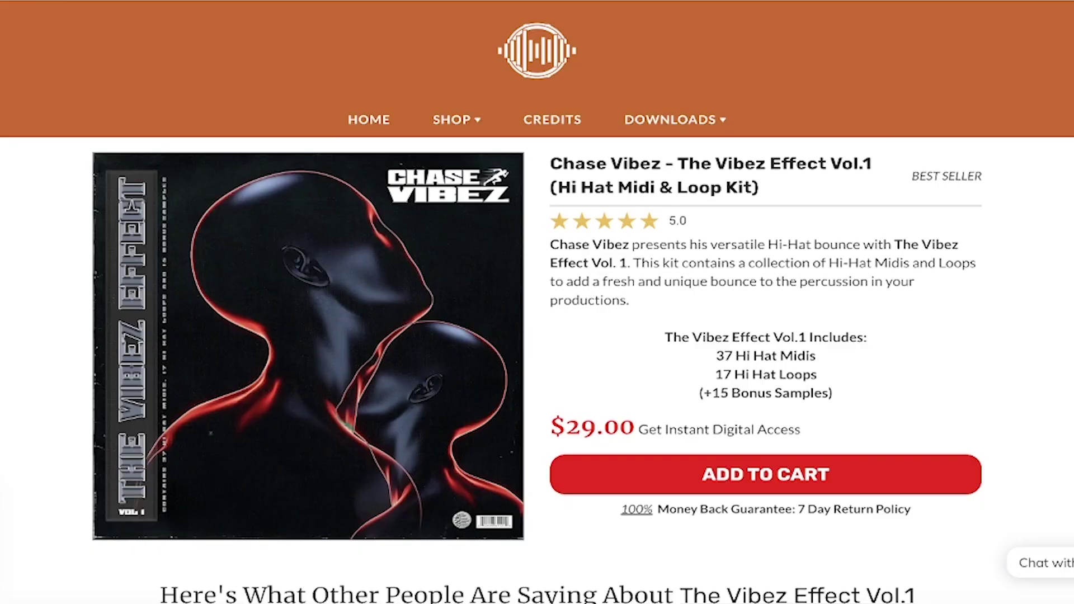
Look through the product page and customer reviews for The Vibez Effect Vol.1 in the web shop
scroll(537, 302, down, 5)
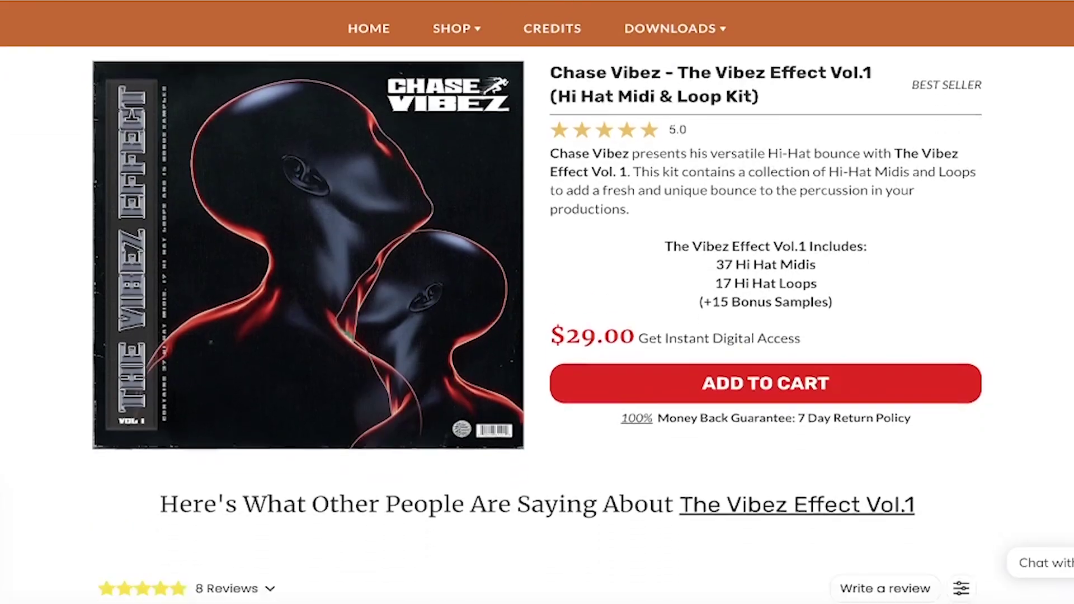
scroll(537, 302, down, 7)
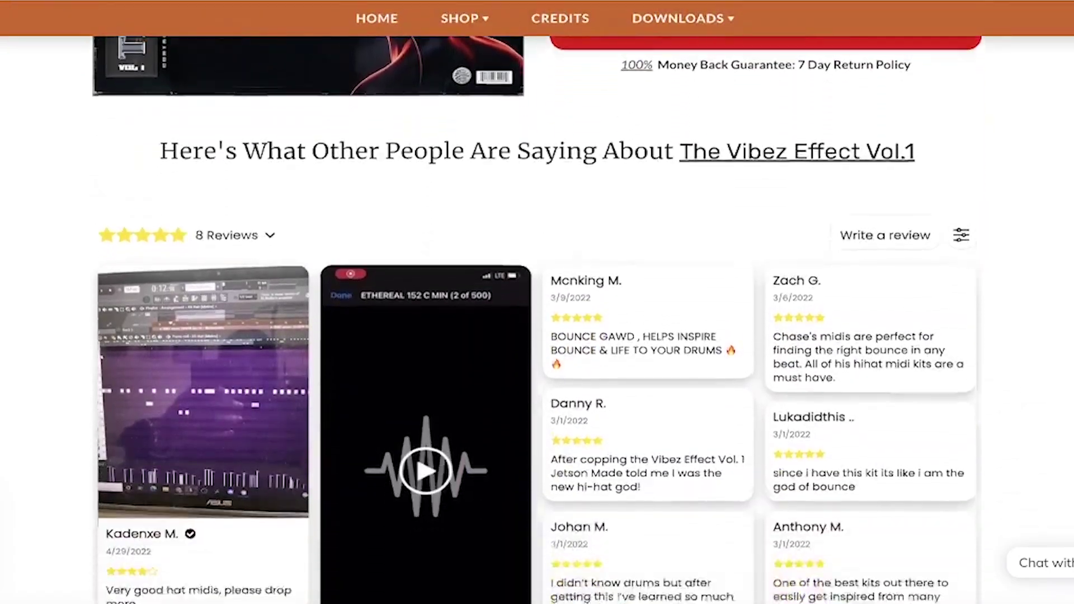